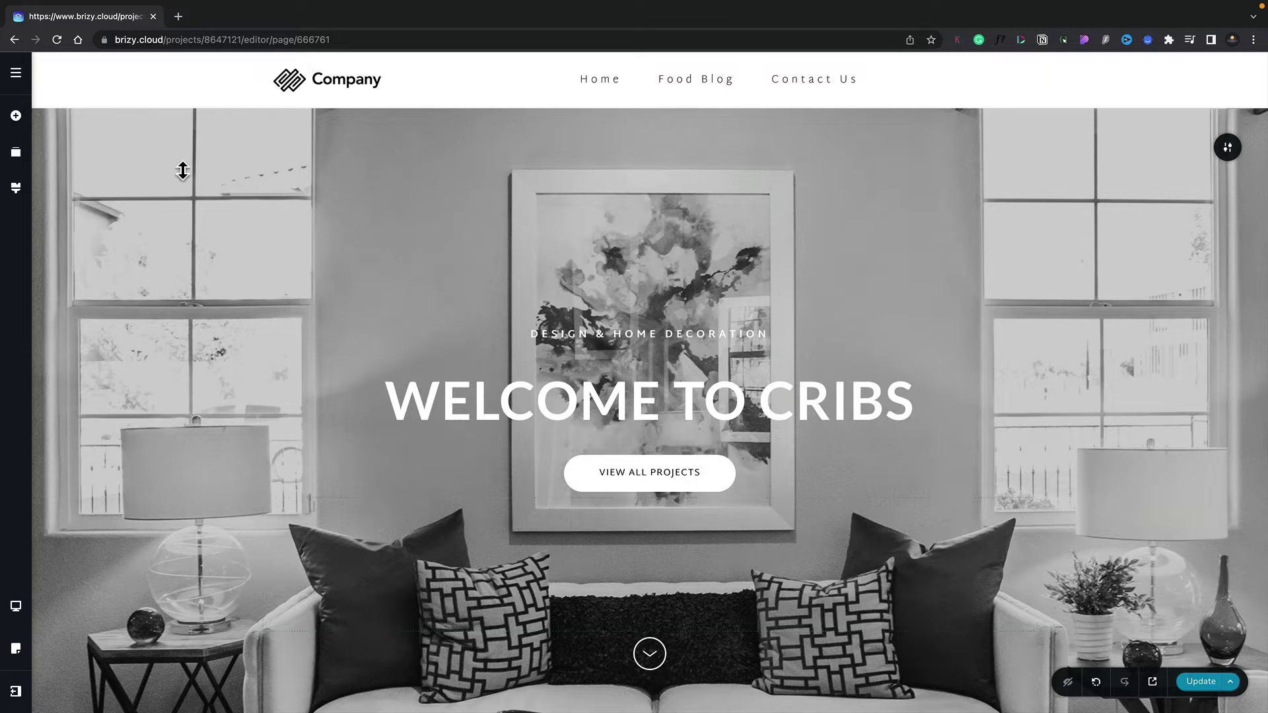
Step: Start a new custom asset with the singular name "Game" and the plural name "Games"
{"action": "left_click", "coordinate": [16, 73]}
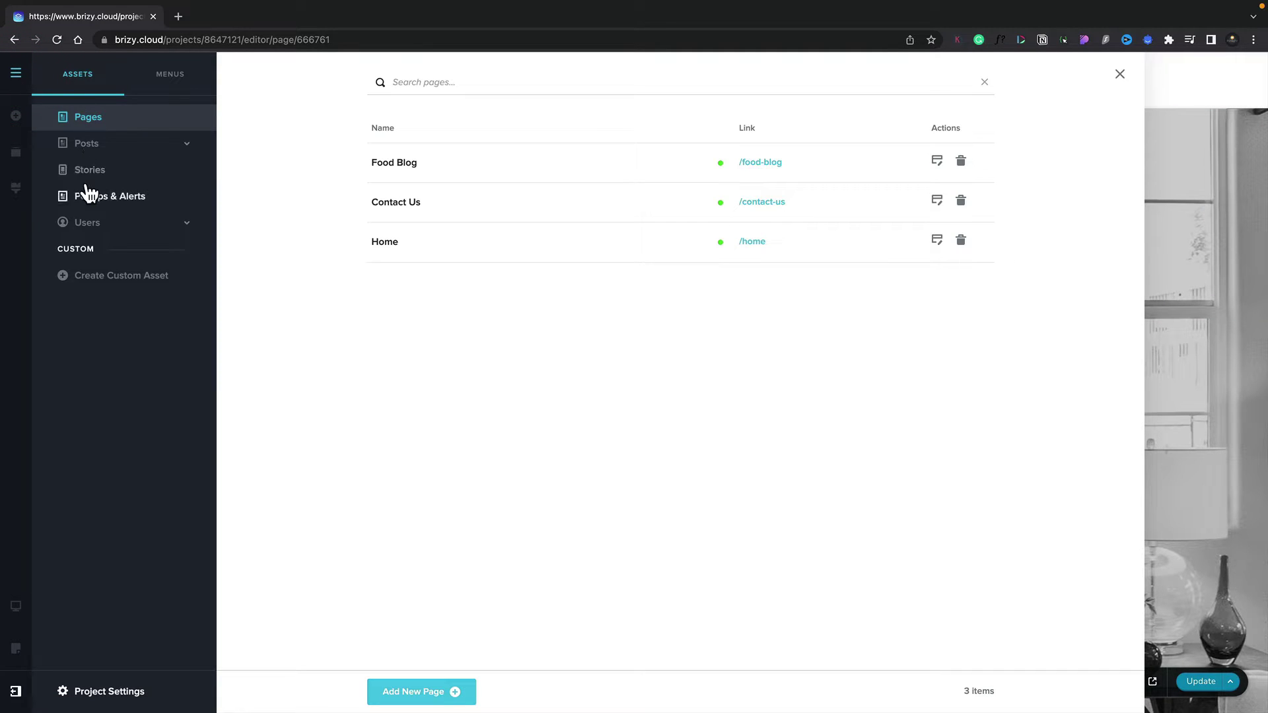
{"action": "left_click", "coordinate": [102, 277]}
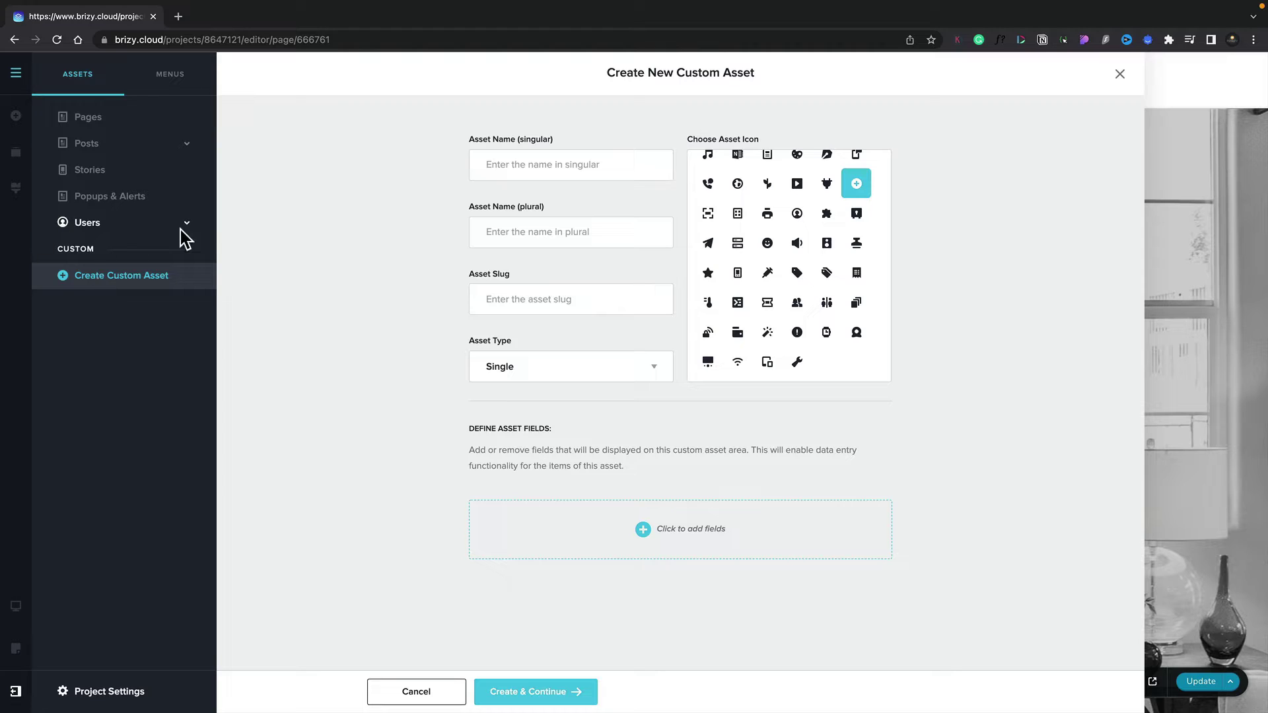
{"action": "left_click", "coordinate": [515, 165]}
{"action": "type", "text": "Game"}
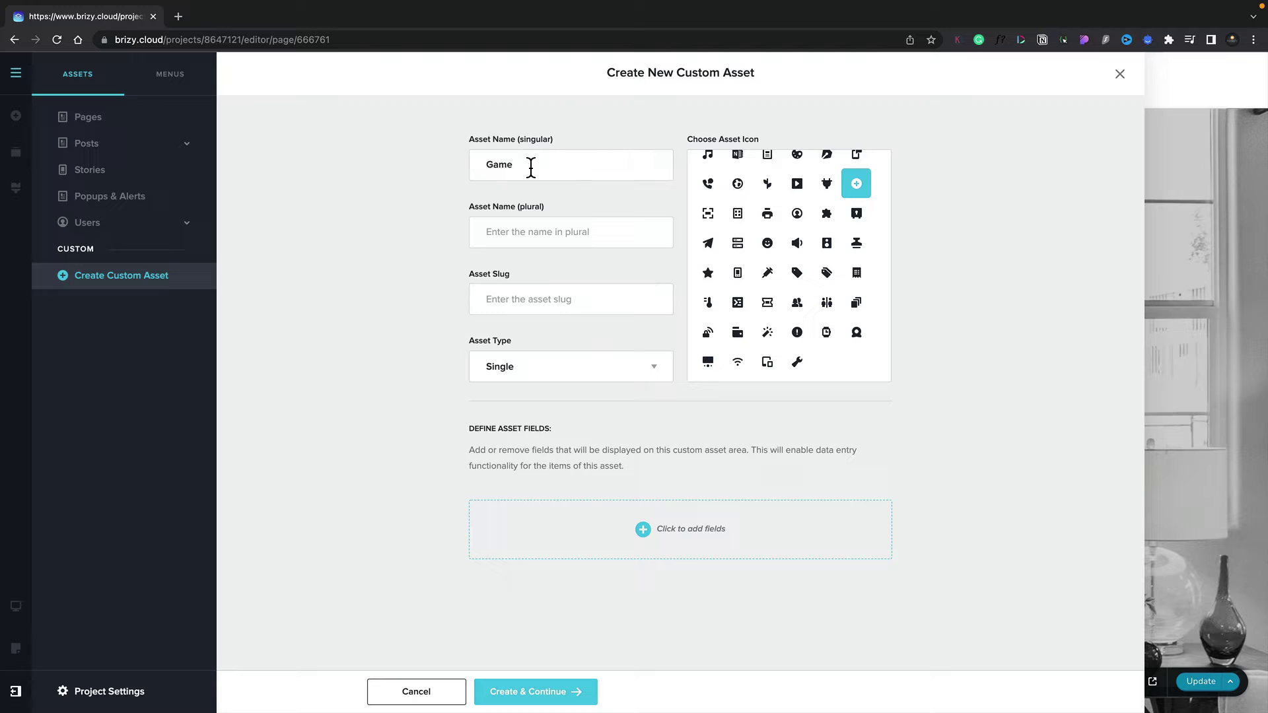
{"action": "left_click", "coordinate": [517, 226]}
{"action": "type", "text": "Games"}
Step: Set the Games asset type to Single and choose the round globe-like asset icon
{"action": "left_click", "coordinate": [527, 367]}
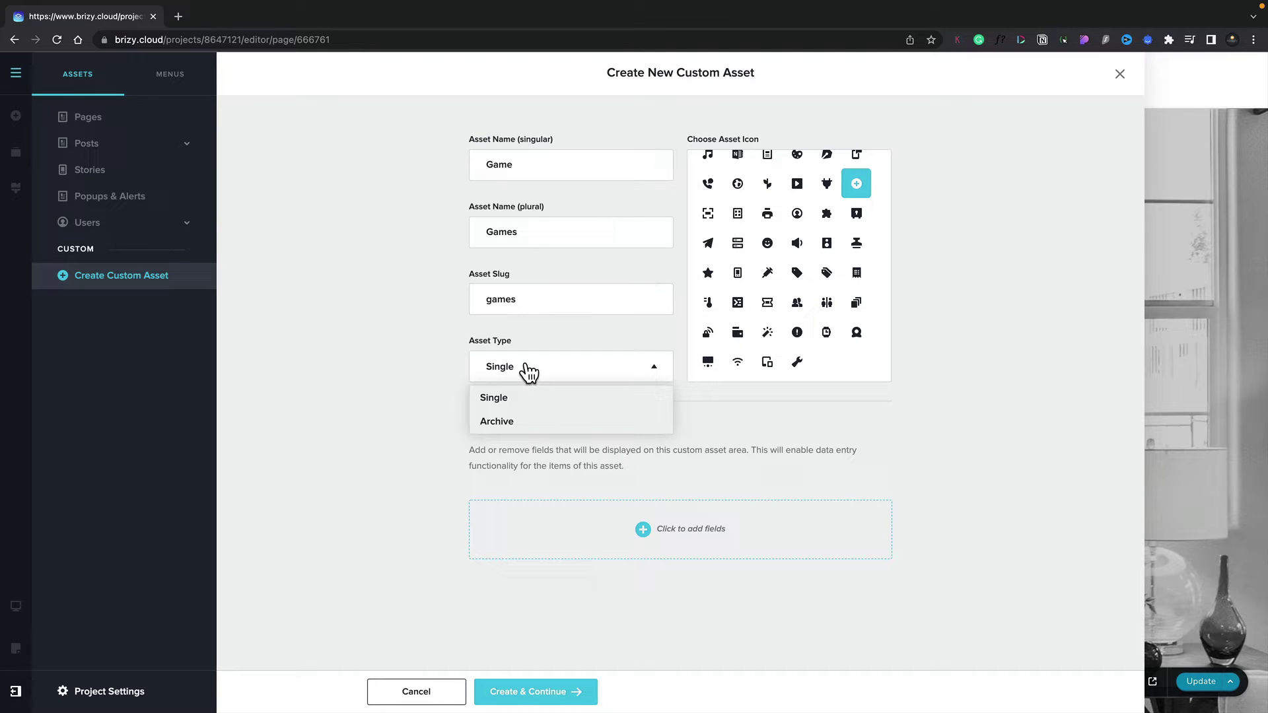
{"action": "left_click", "coordinate": [501, 398]}
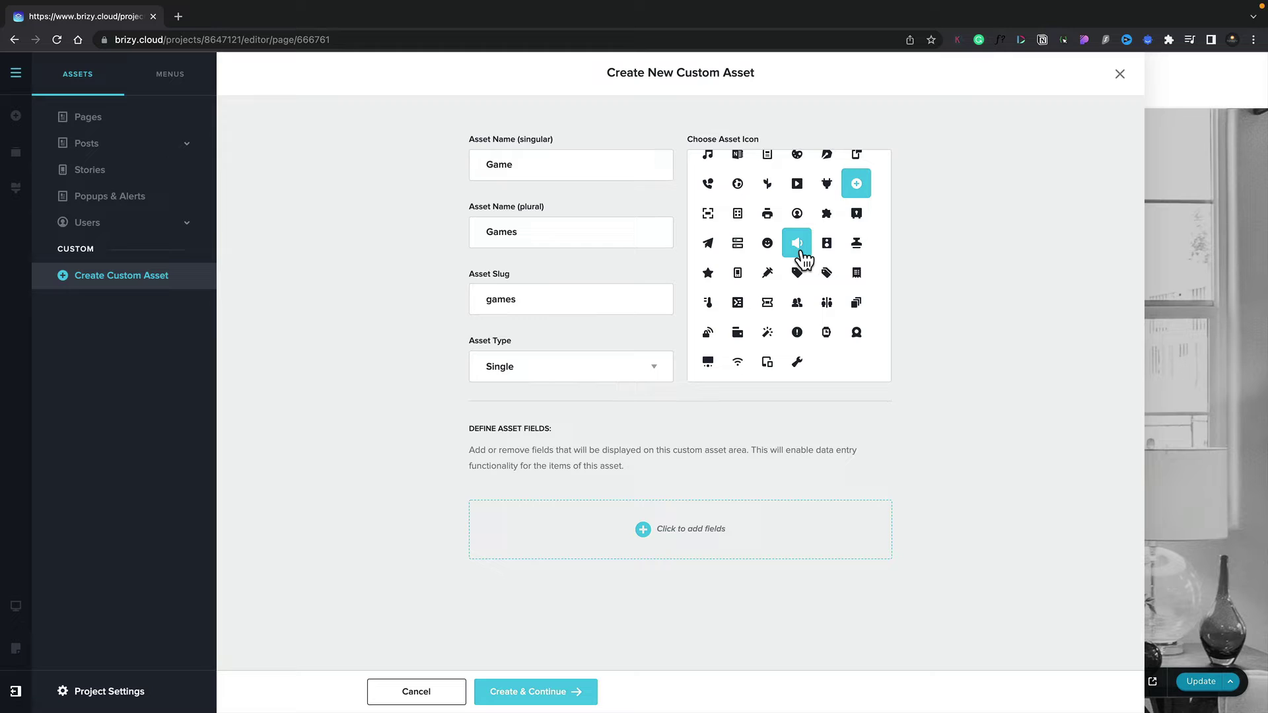
{"action": "scroll", "coordinate": [800, 246], "scroll_direction": "up", "scroll_amount": 2}
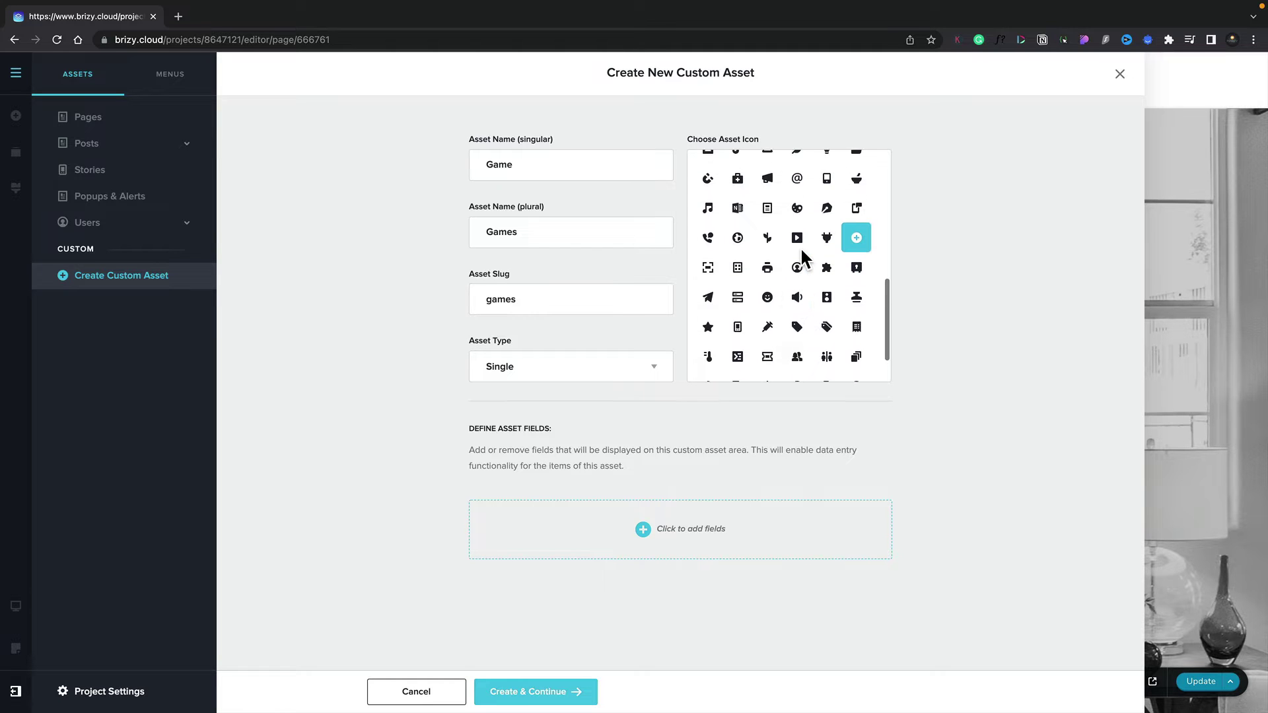
{"action": "left_click", "coordinate": [741, 245]}
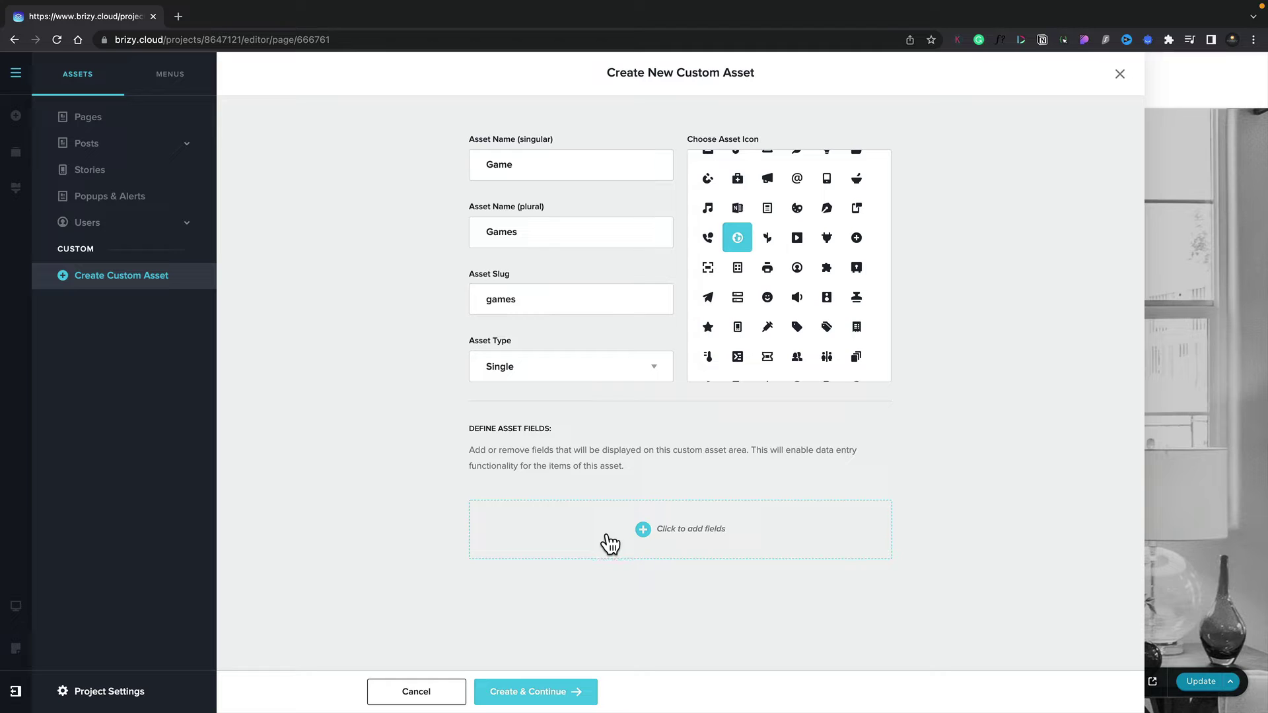
Step: Add an Image field and a Link field to the Games asset
{"action": "left_click", "coordinate": [644, 532]}
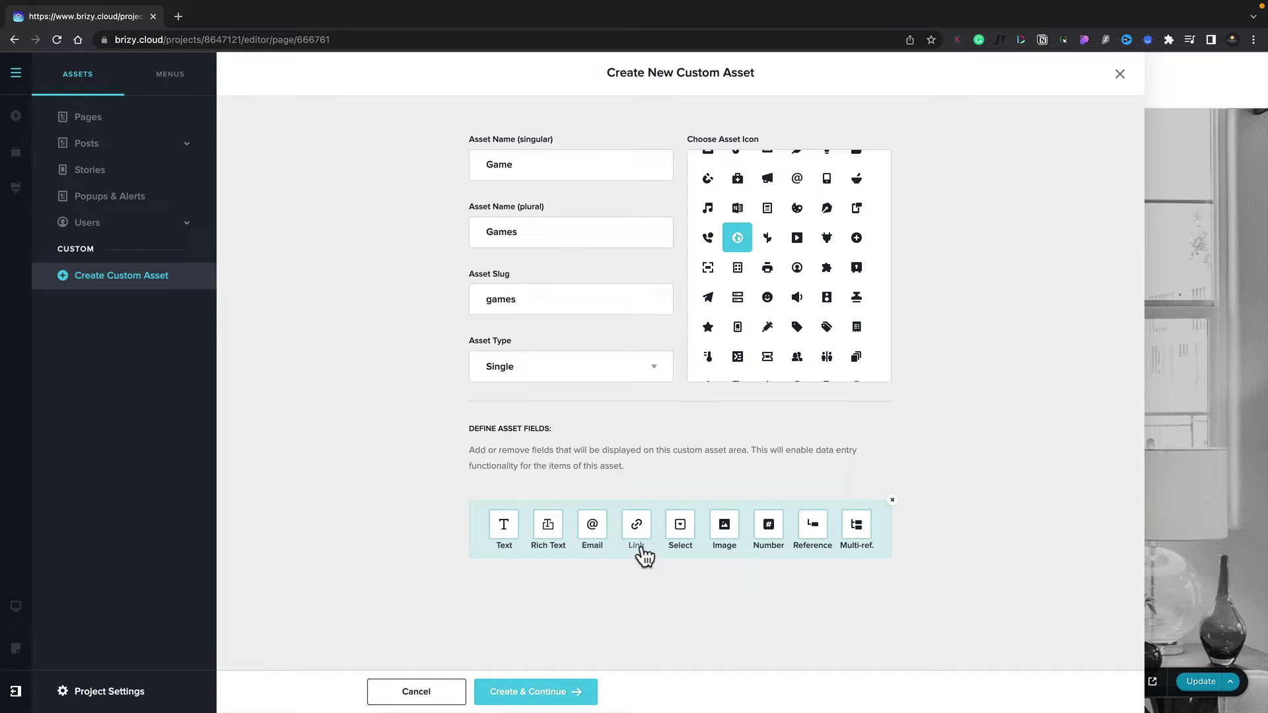
{"action": "left_click", "coordinate": [719, 538]}
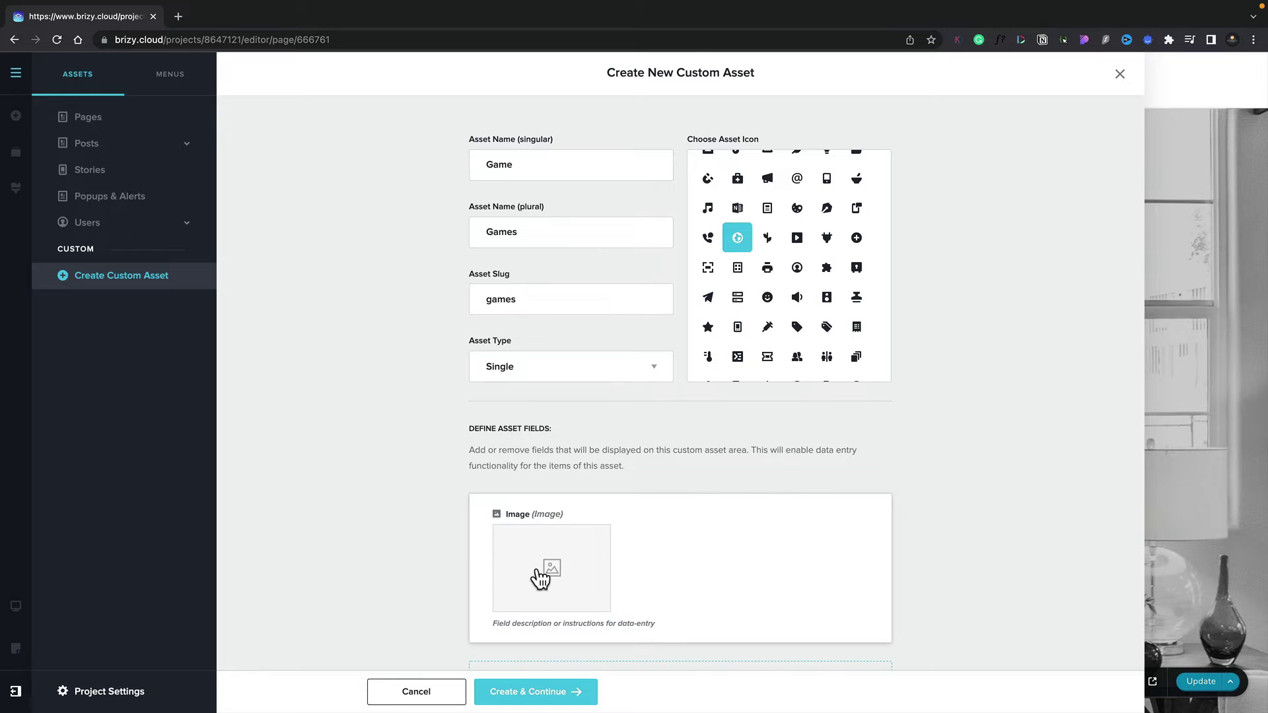
{"action": "scroll", "coordinate": [536, 577], "scroll_direction": "down", "scroll_amount": 2}
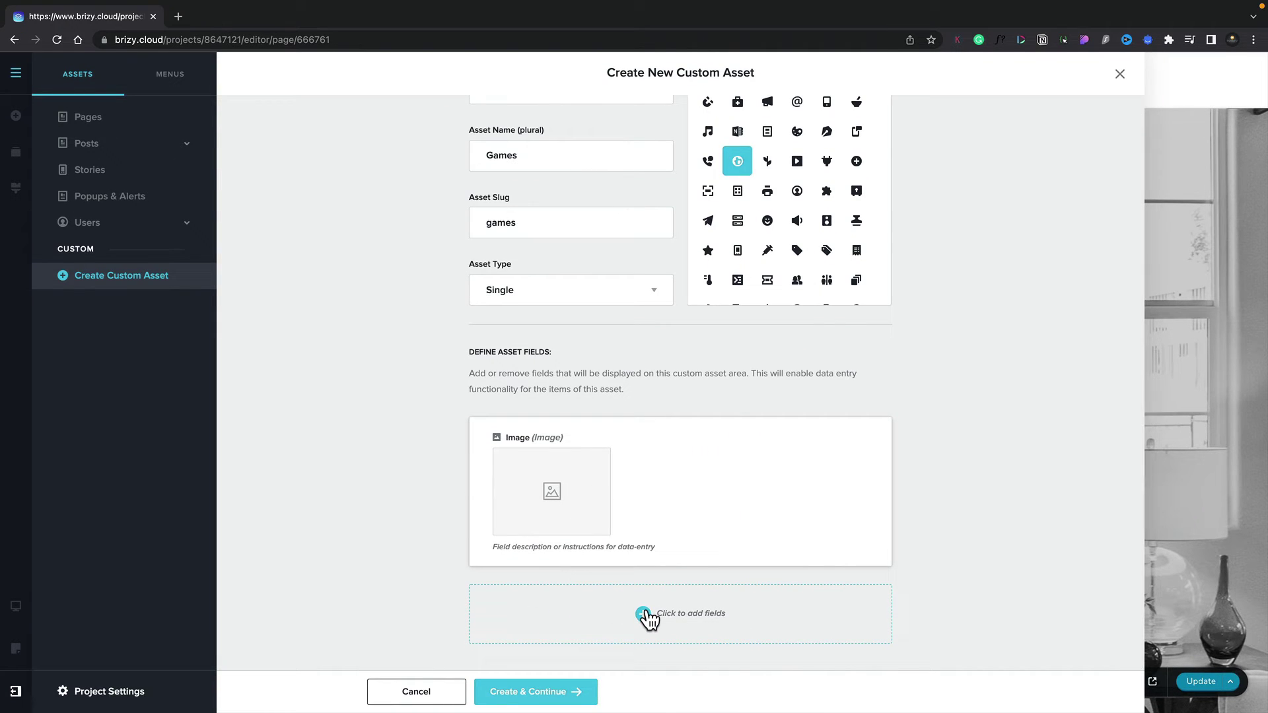
{"action": "left_click", "coordinate": [644, 616]}
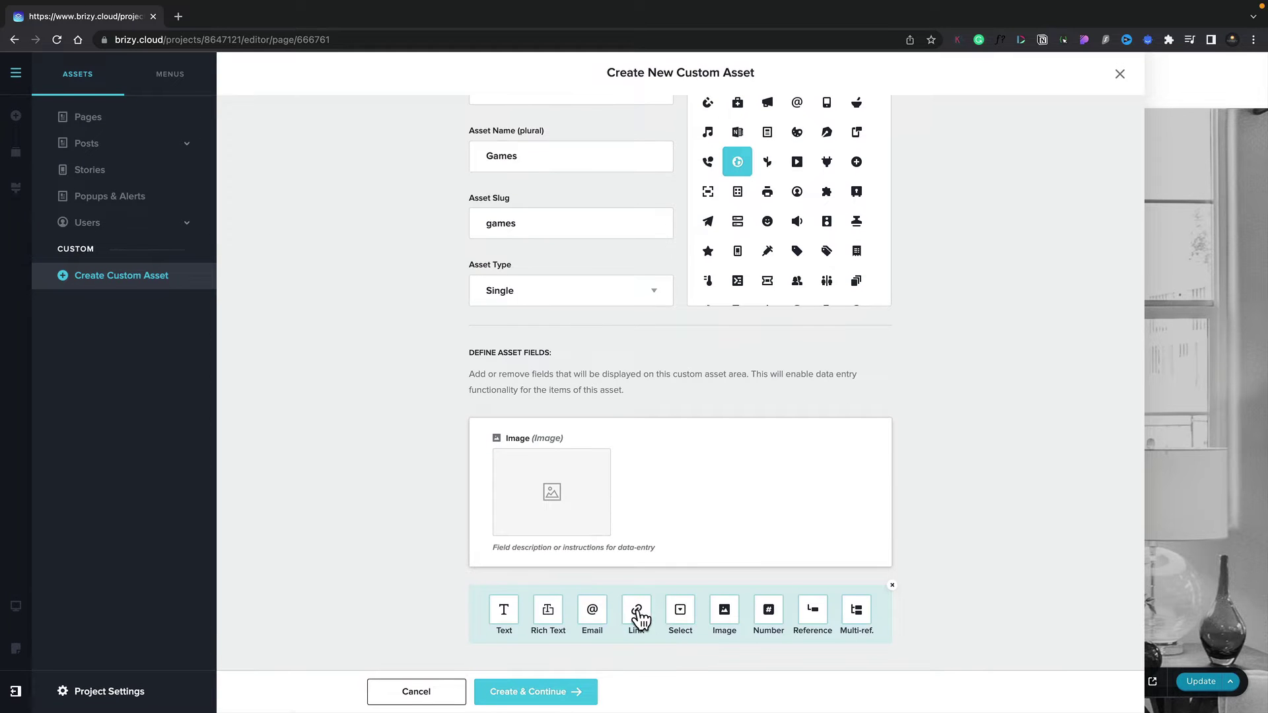
{"action": "left_click", "coordinate": [637, 611]}
Step: Add a Number field and a Reference field below the Link field
{"action": "scroll", "coordinate": [639, 617], "scroll_direction": "down", "scroll_amount": 2}
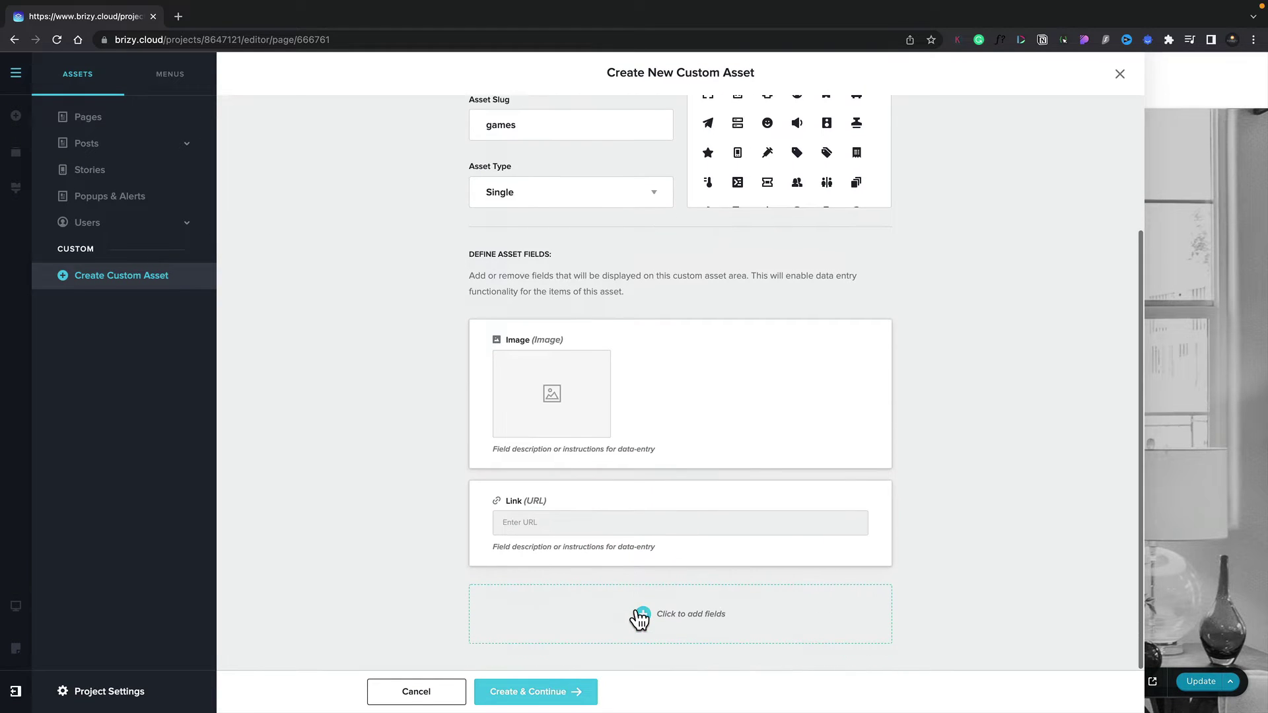
{"action": "left_click", "coordinate": [641, 619]}
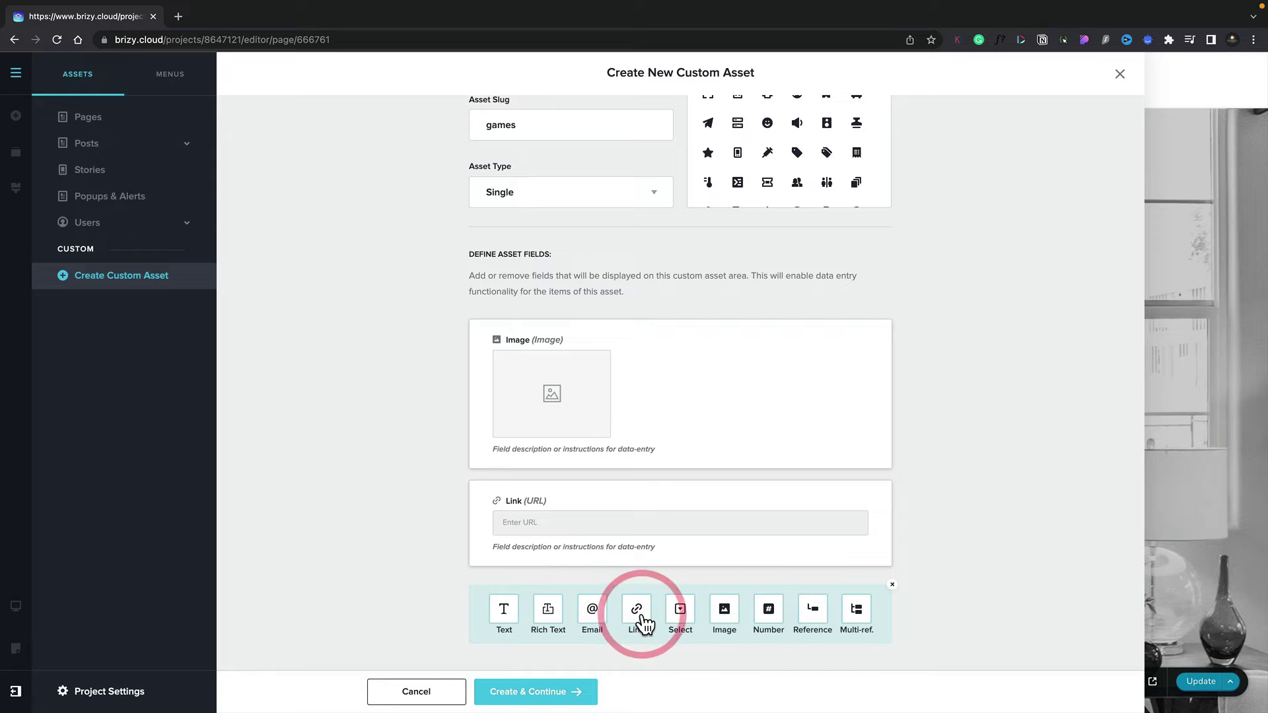
{"action": "left_click", "coordinate": [767, 623]}
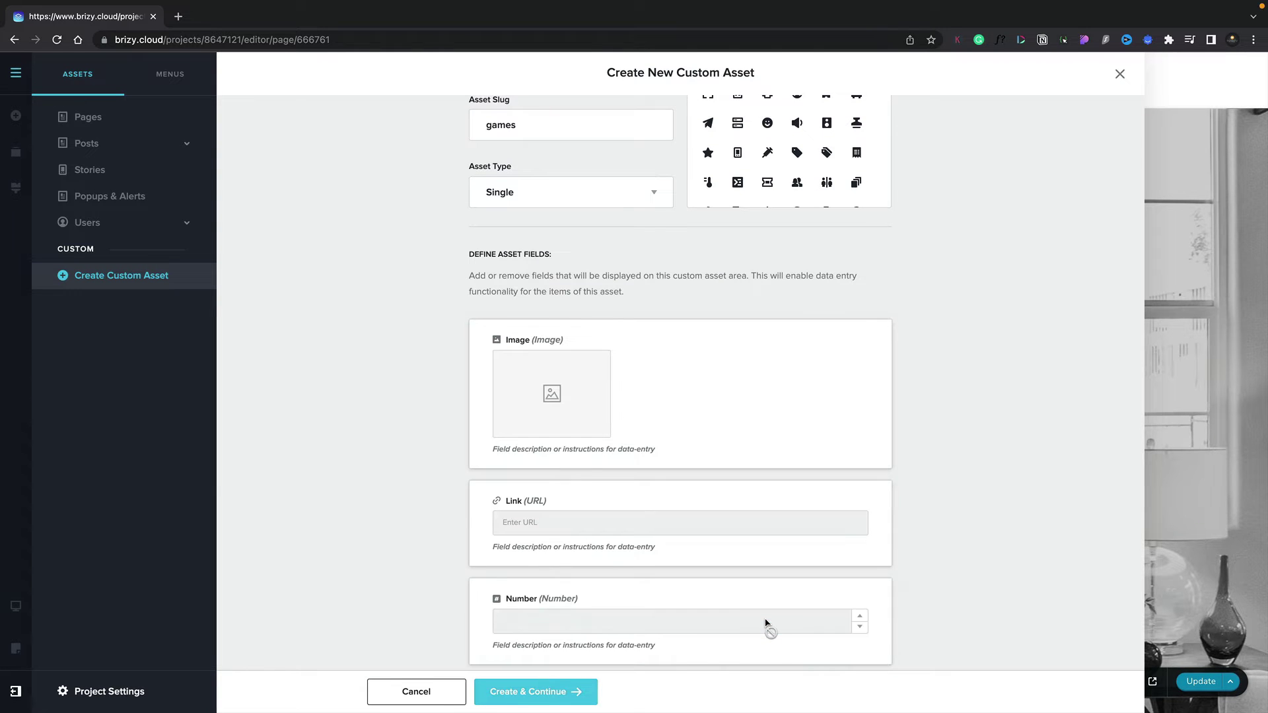
{"action": "scroll", "coordinate": [665, 617], "scroll_direction": "down", "scroll_amount": 2}
{"action": "left_click", "coordinate": [670, 612]}
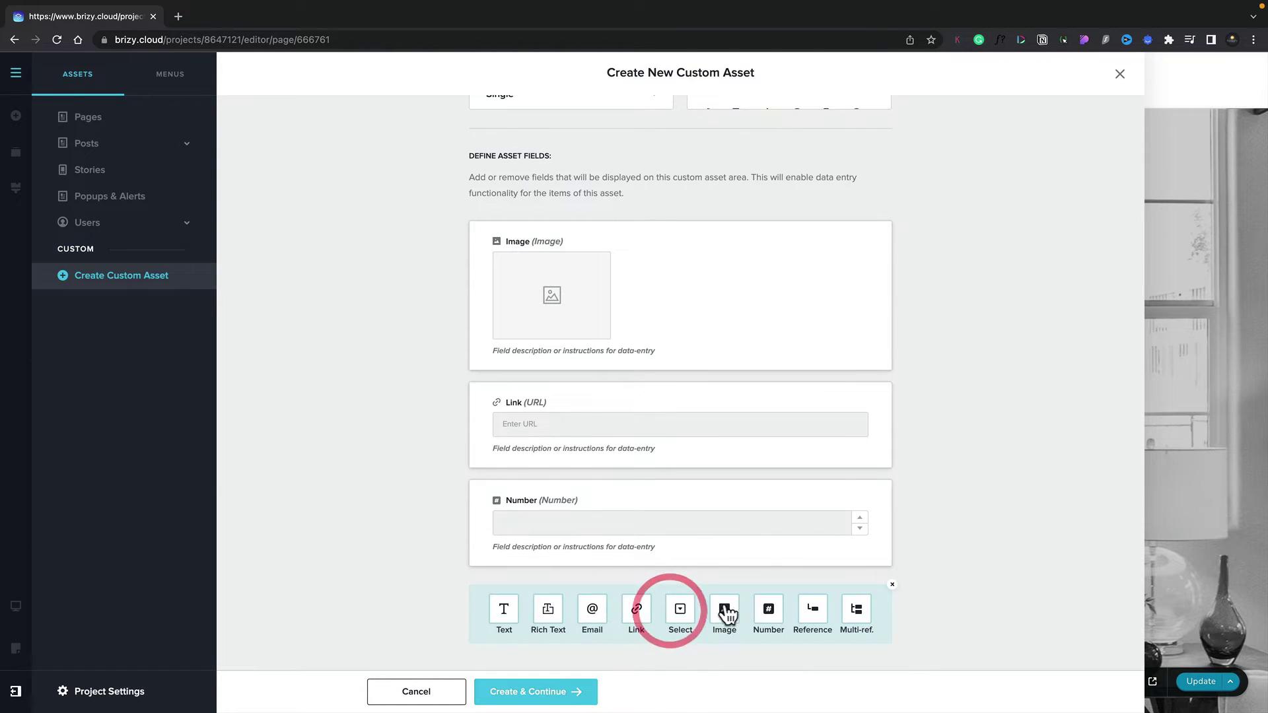
{"action": "left_click", "coordinate": [812, 609]}
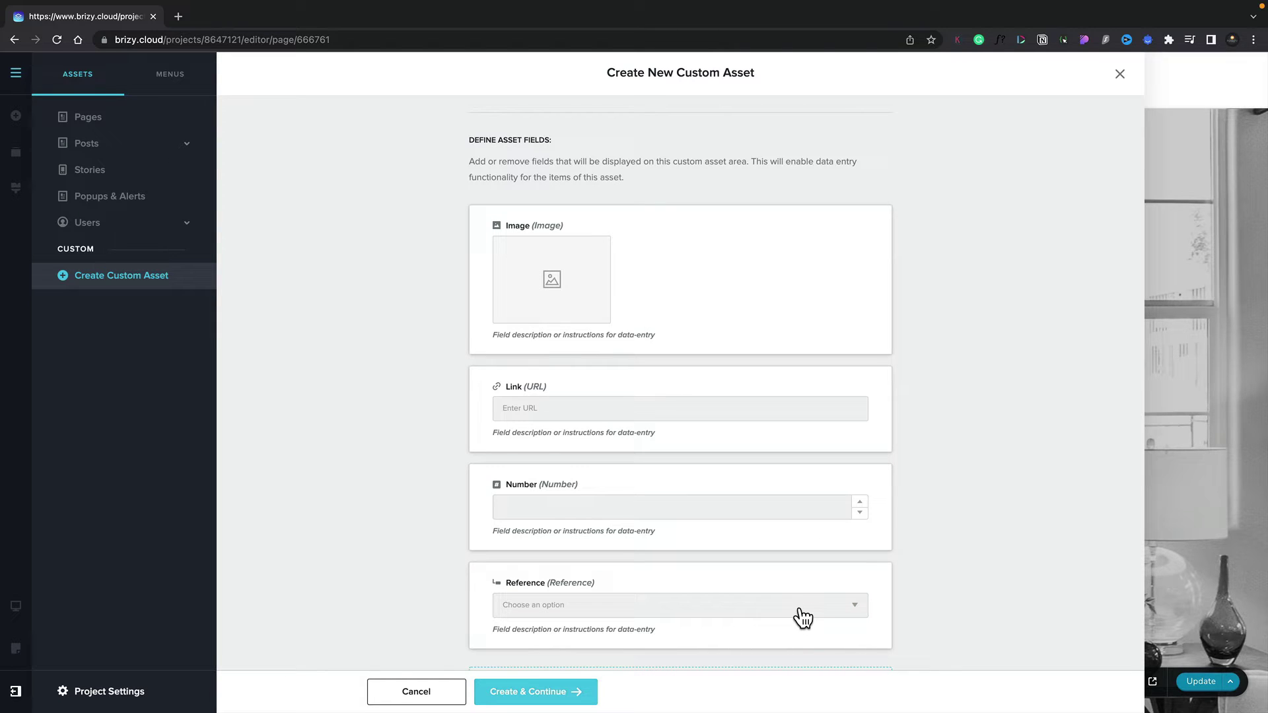
Step: Make the Image field required and set its label to "Product Image"
{"action": "left_click", "coordinate": [697, 300]}
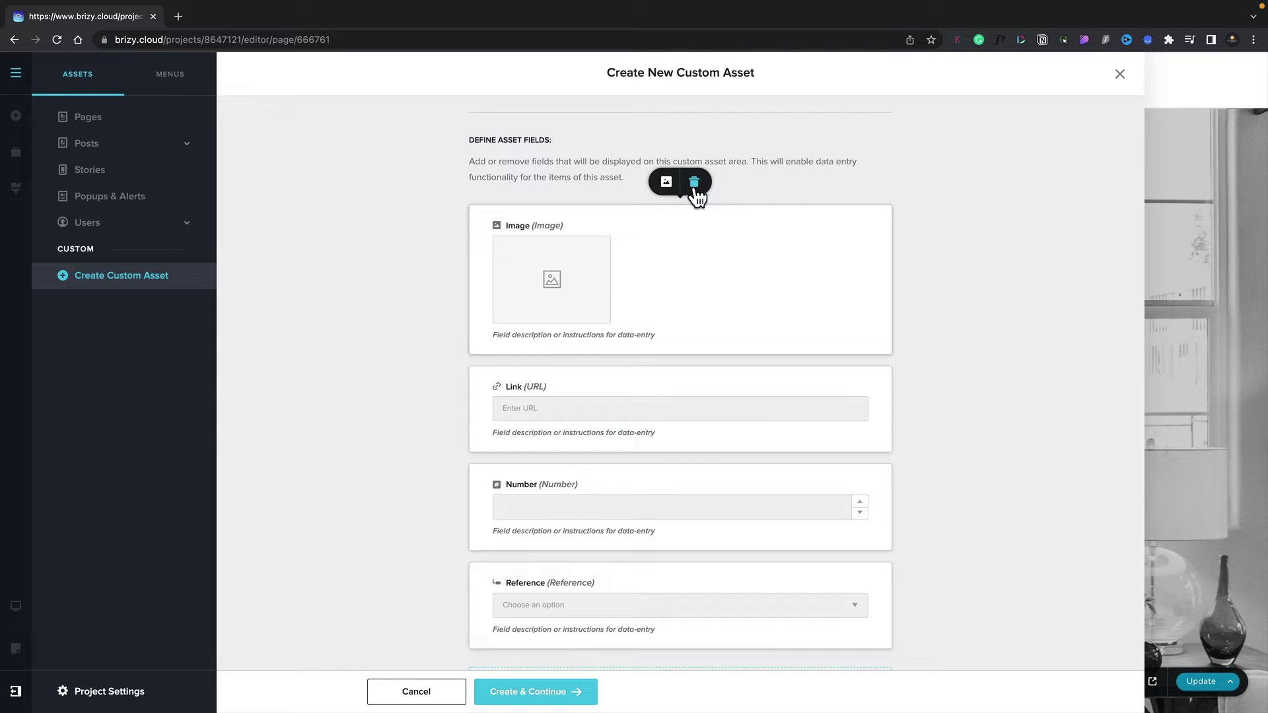
{"action": "left_click", "coordinate": [664, 185]}
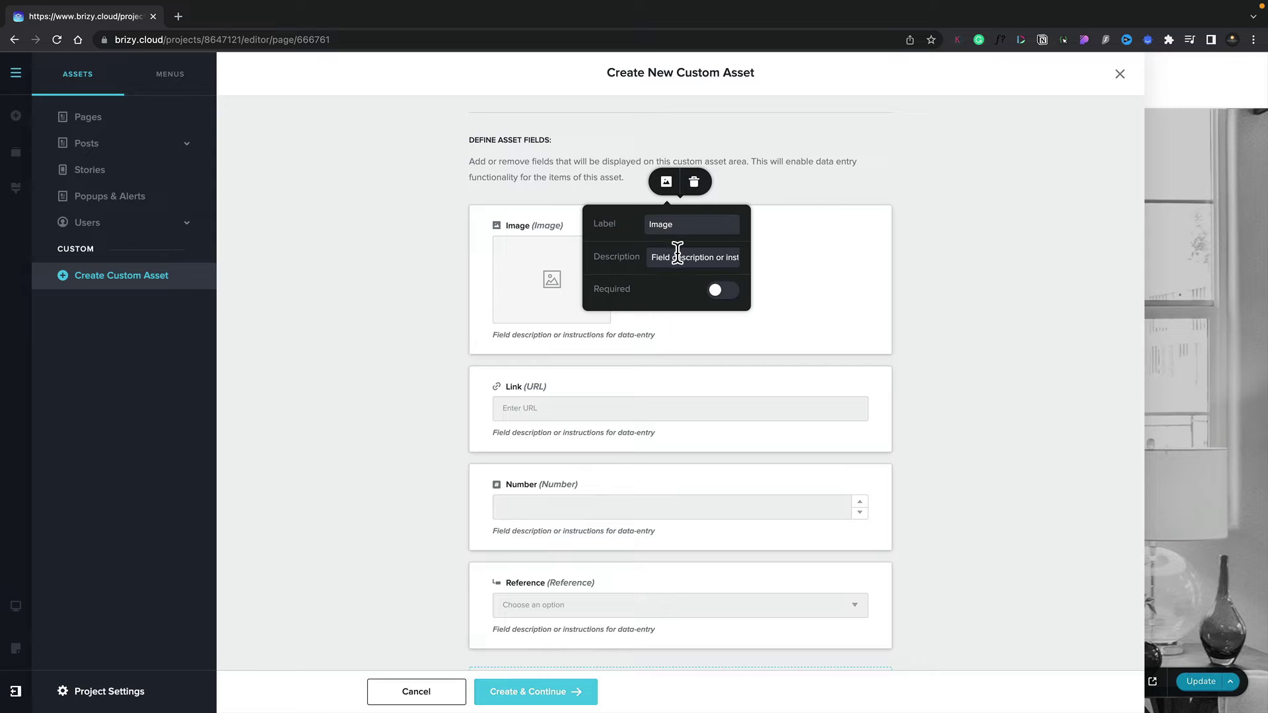
{"action": "left_click", "coordinate": [726, 292]}
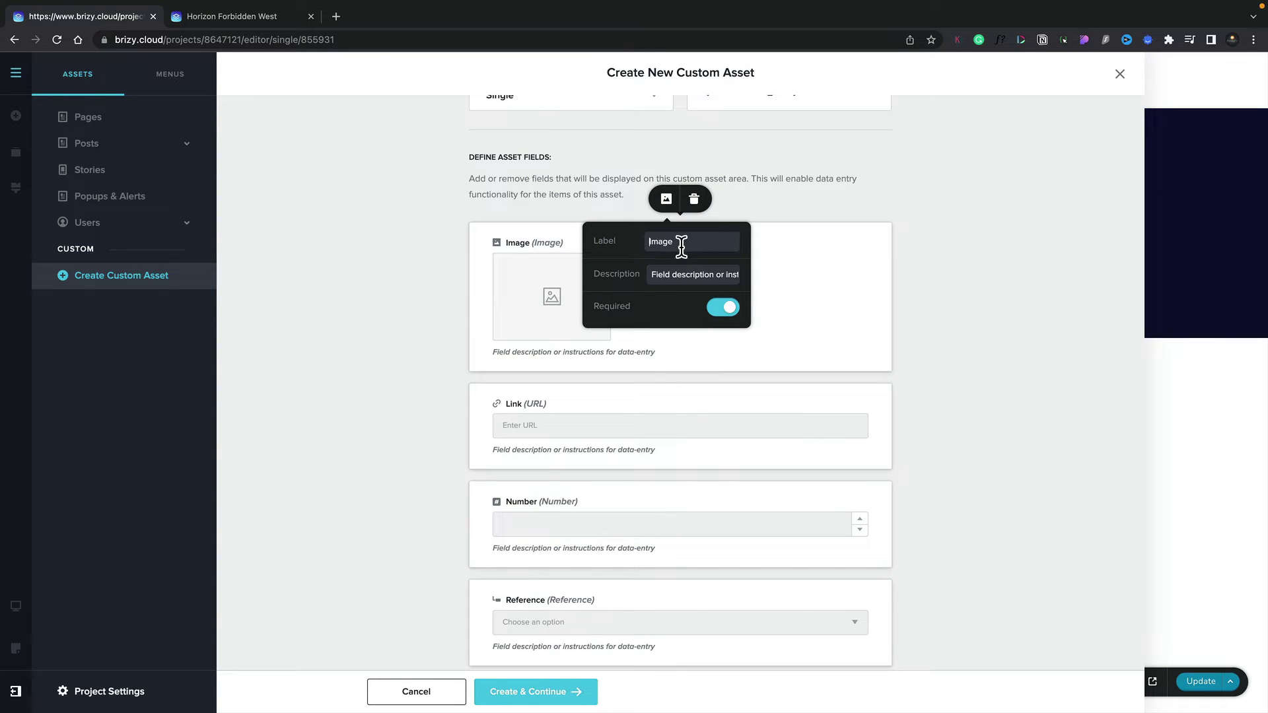
{"action": "left_click_drag", "start_coordinate": [678, 245], "coordinate": [645, 244]}
{"action": "type", "text": "Product Image"}
Step: Change the Link field's label to "Product Link"
{"action": "left_click", "coordinate": [701, 396]}
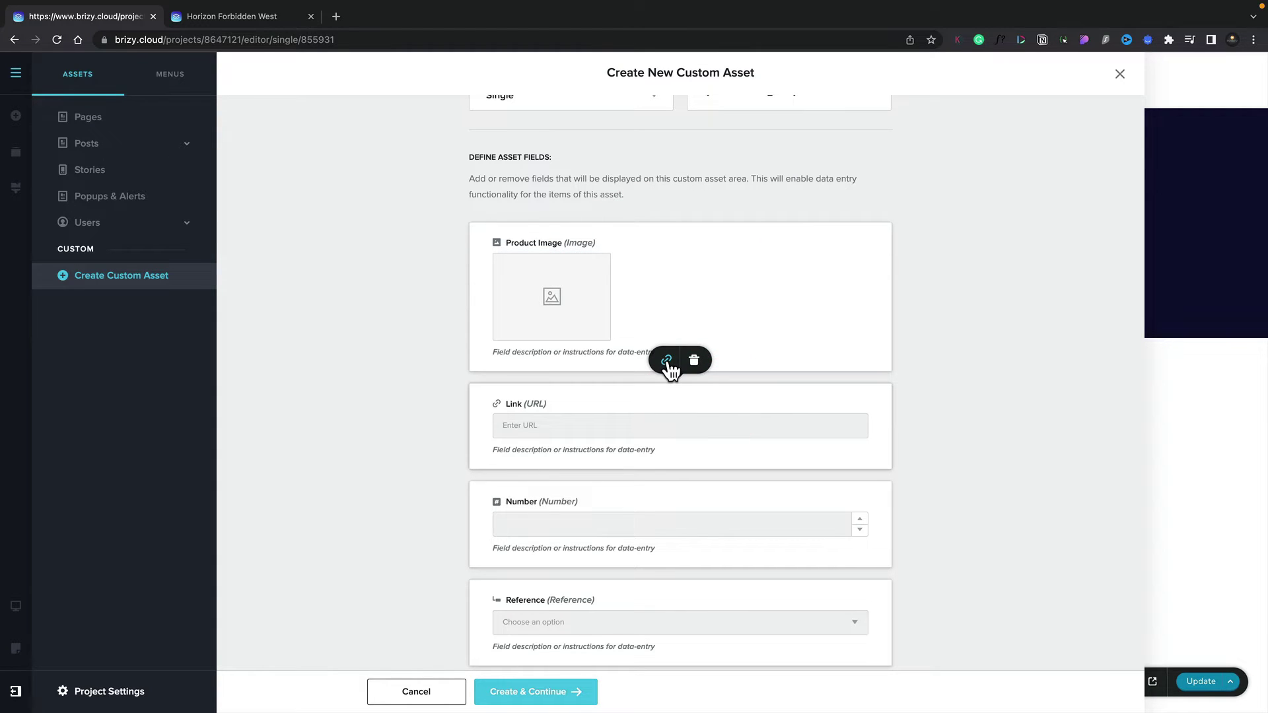
{"action": "left_click", "coordinate": [668, 363]}
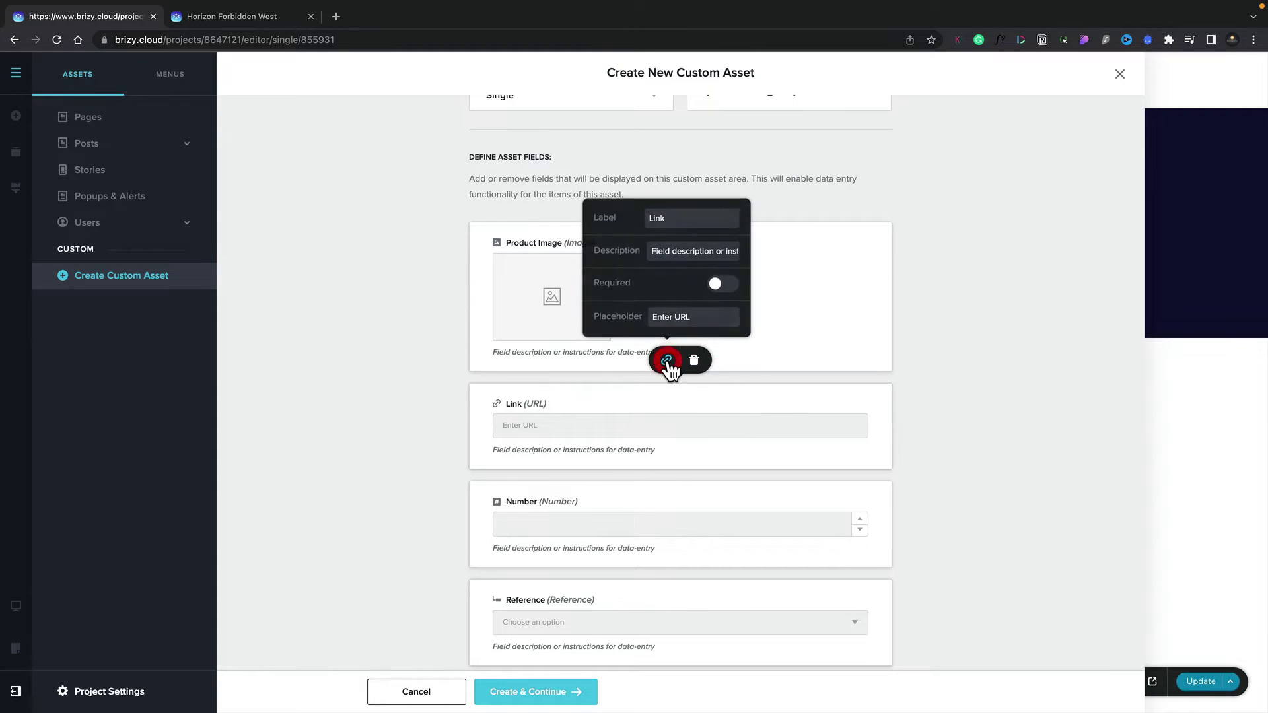
{"action": "left_click", "coordinate": [652, 216]}
{"action": "type", "text": "roduct"}
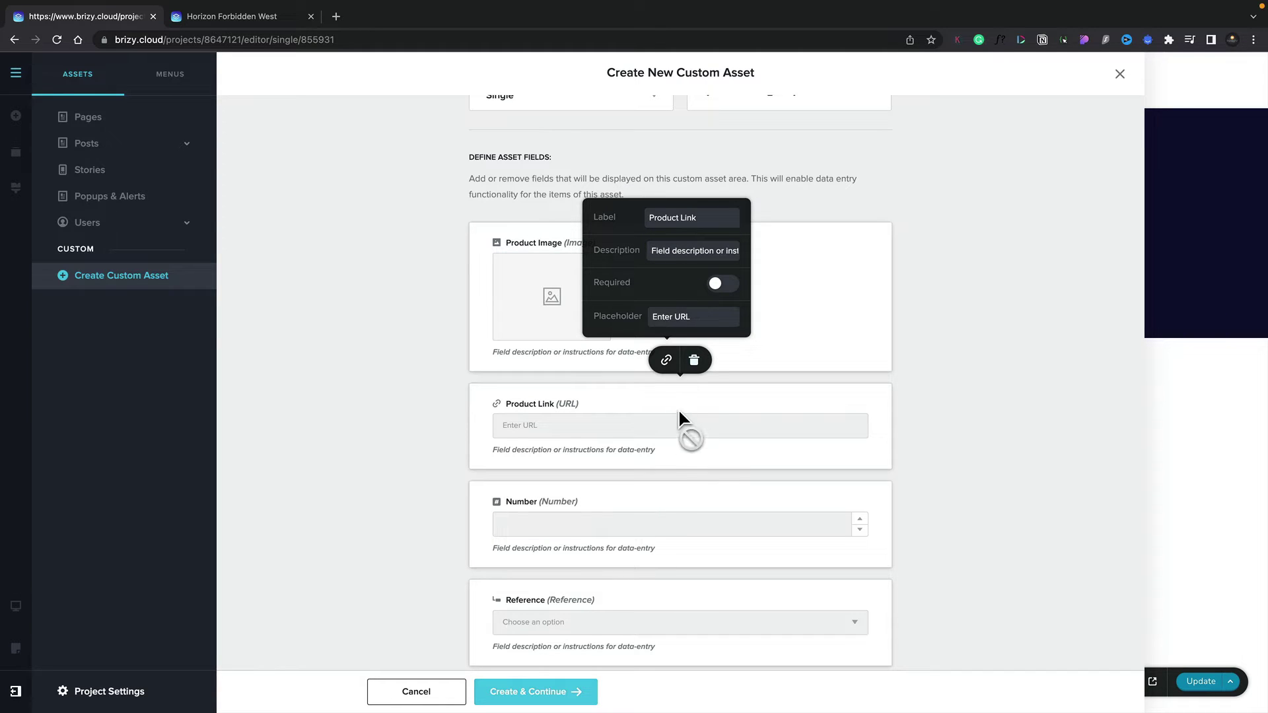
Step: Change the Number field's label to "Price" and close its settings
{"action": "left_click", "coordinate": [675, 489]}
{"action": "scroll", "coordinate": [673, 485], "scroll_direction": "down", "scroll_amount": 2}
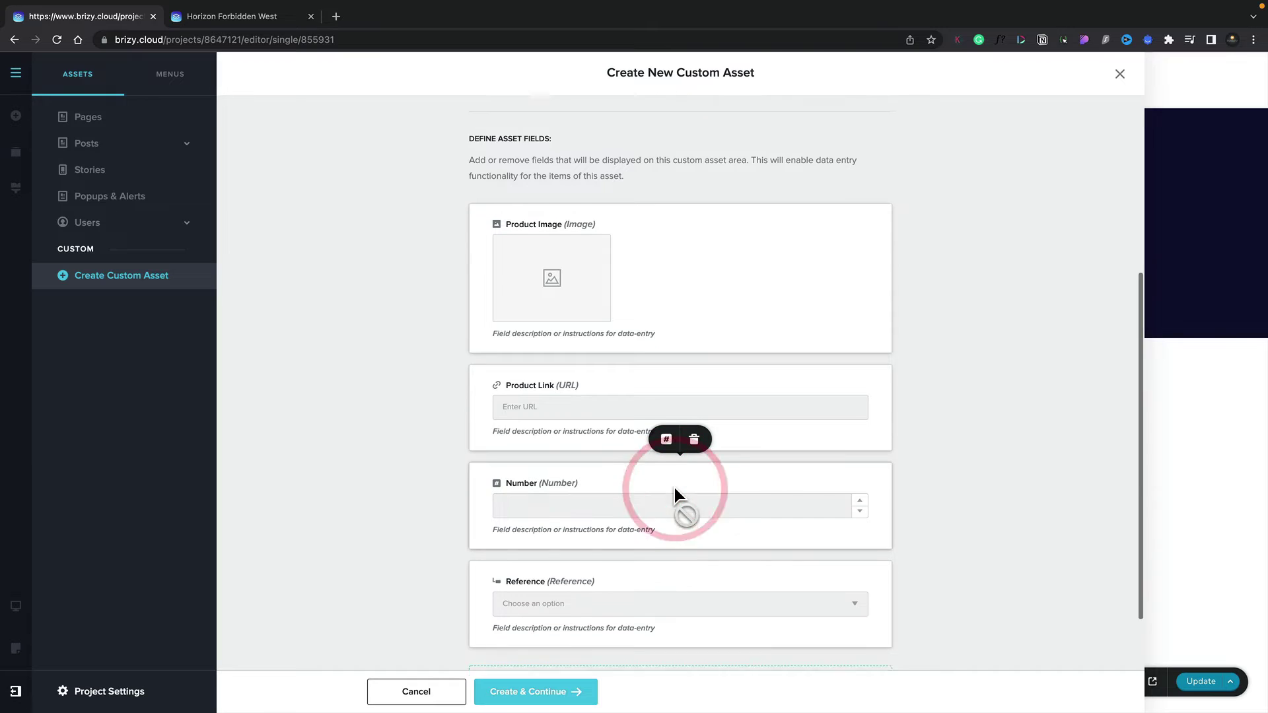
{"action": "left_click", "coordinate": [666, 357]}
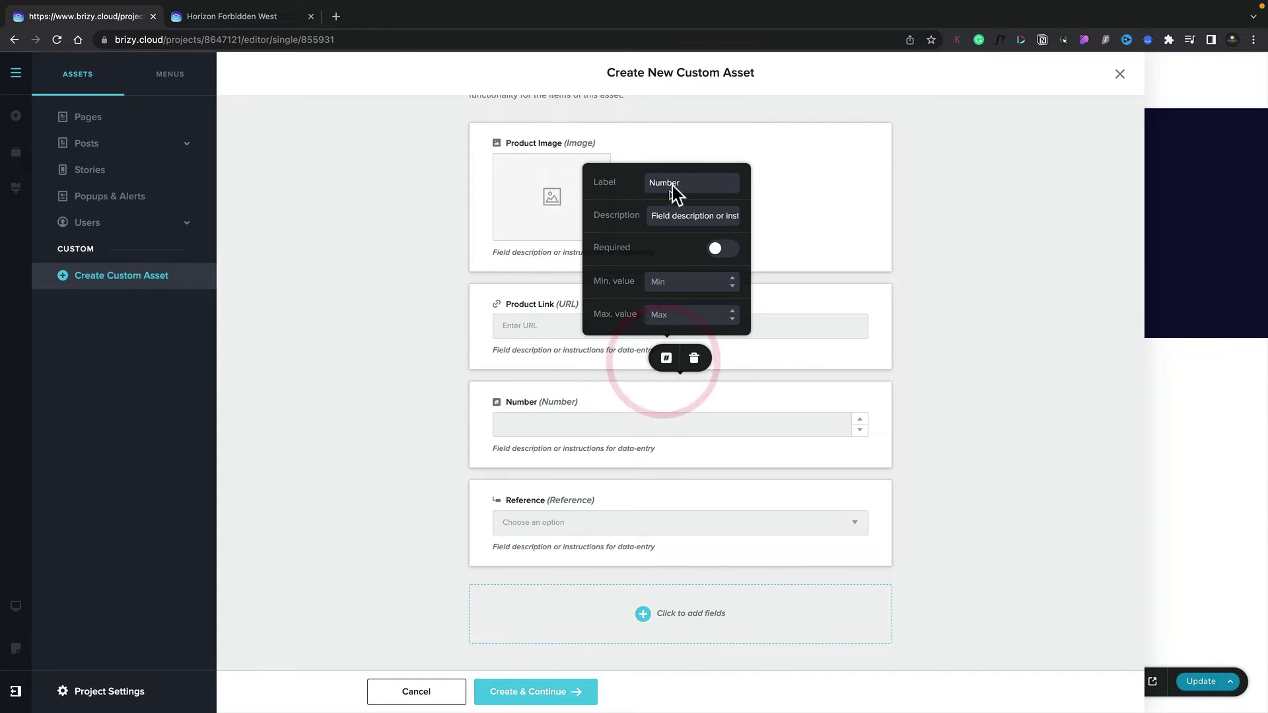
{"action": "left_click_drag", "start_coordinate": [684, 183], "coordinate": [644, 183]}
{"action": "type", "text": "Price"}
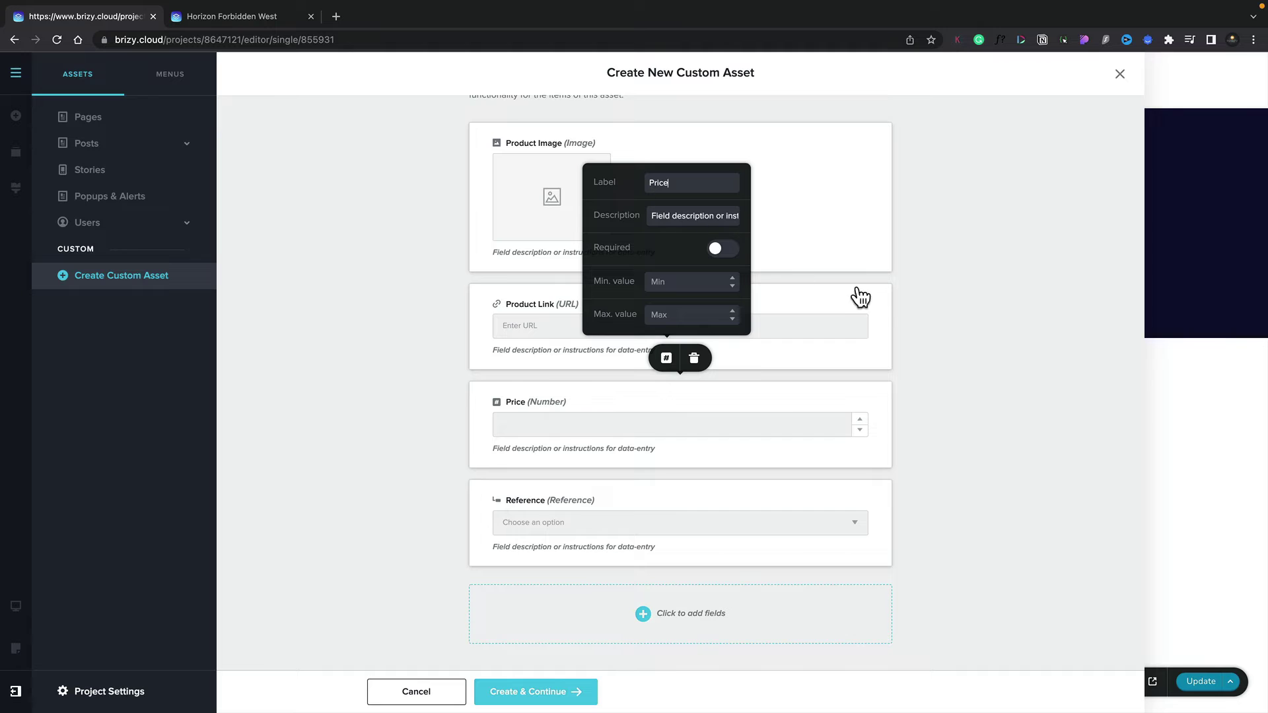
{"action": "left_click", "coordinate": [895, 287]}
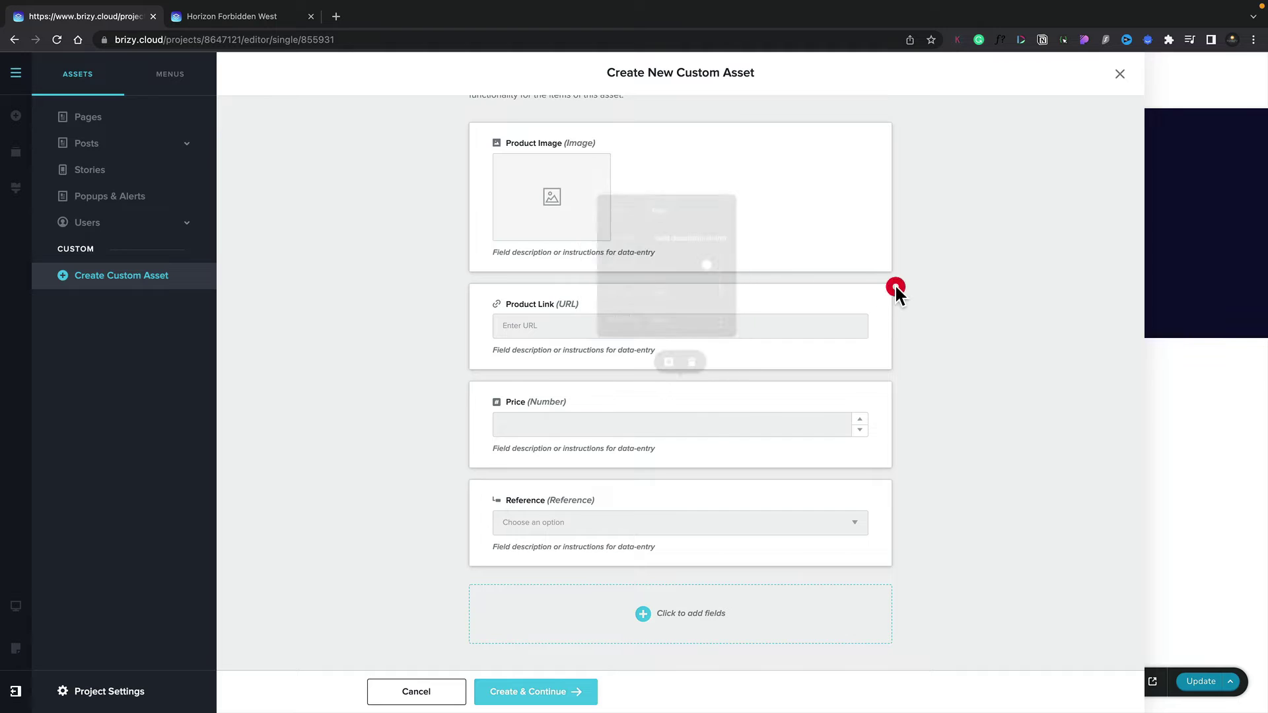
Step: Label the Reference field "Category" and set its reference source to Categories
{"action": "left_click", "coordinate": [614, 502]}
{"action": "left_click", "coordinate": [665, 457]}
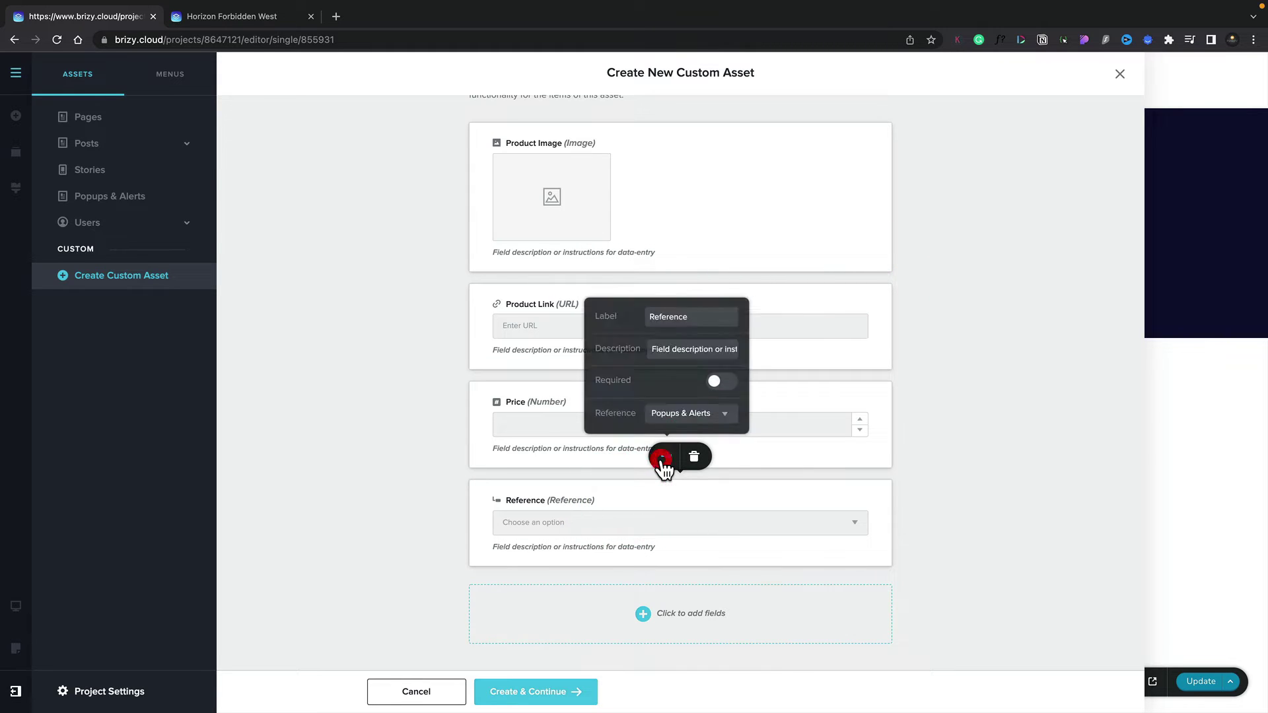
{"action": "left_click_drag", "start_coordinate": [688, 314], "coordinate": [650, 315]}
{"action": "type", "text": "Categor"}
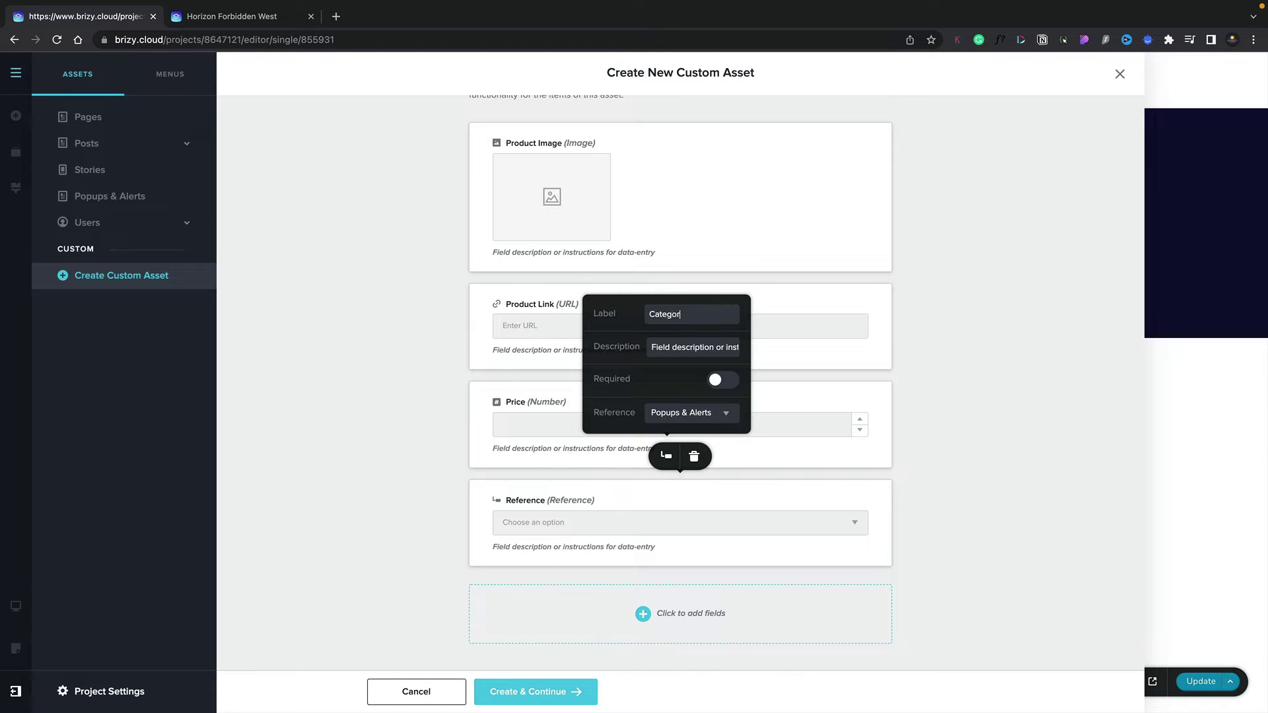
{"action": "type", "text": "y"}
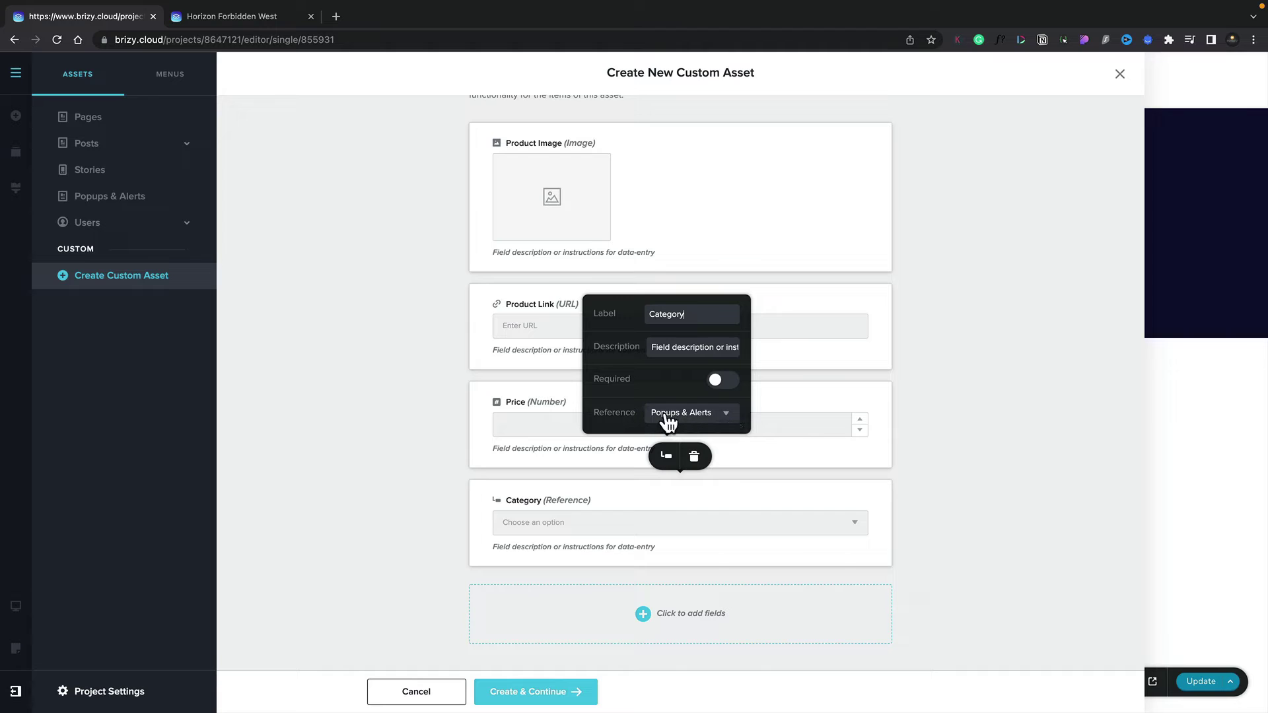
{"action": "left_click", "coordinate": [668, 416]}
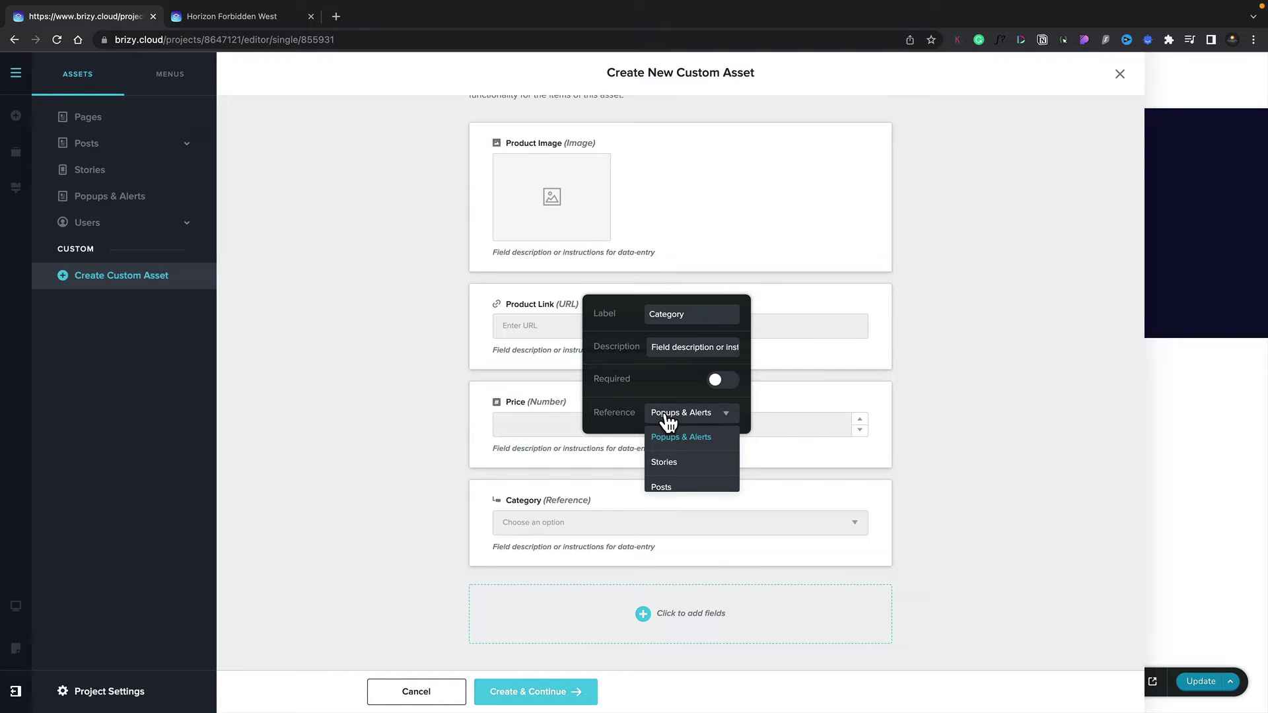
{"action": "scroll", "coordinate": [678, 462], "scroll_direction": "down", "scroll_amount": 2}
{"action": "left_click", "coordinate": [671, 461]}
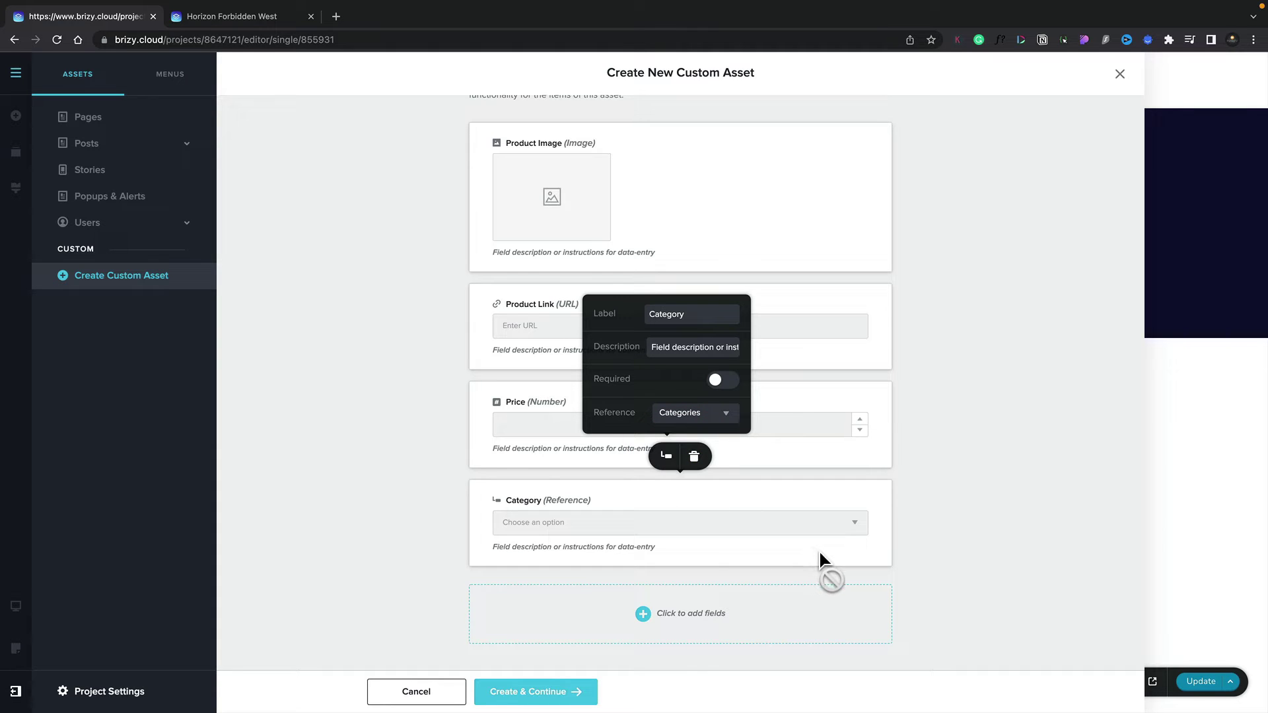
Step: Add a Rich Text field below the Category field
{"action": "left_click", "coordinate": [701, 619]}
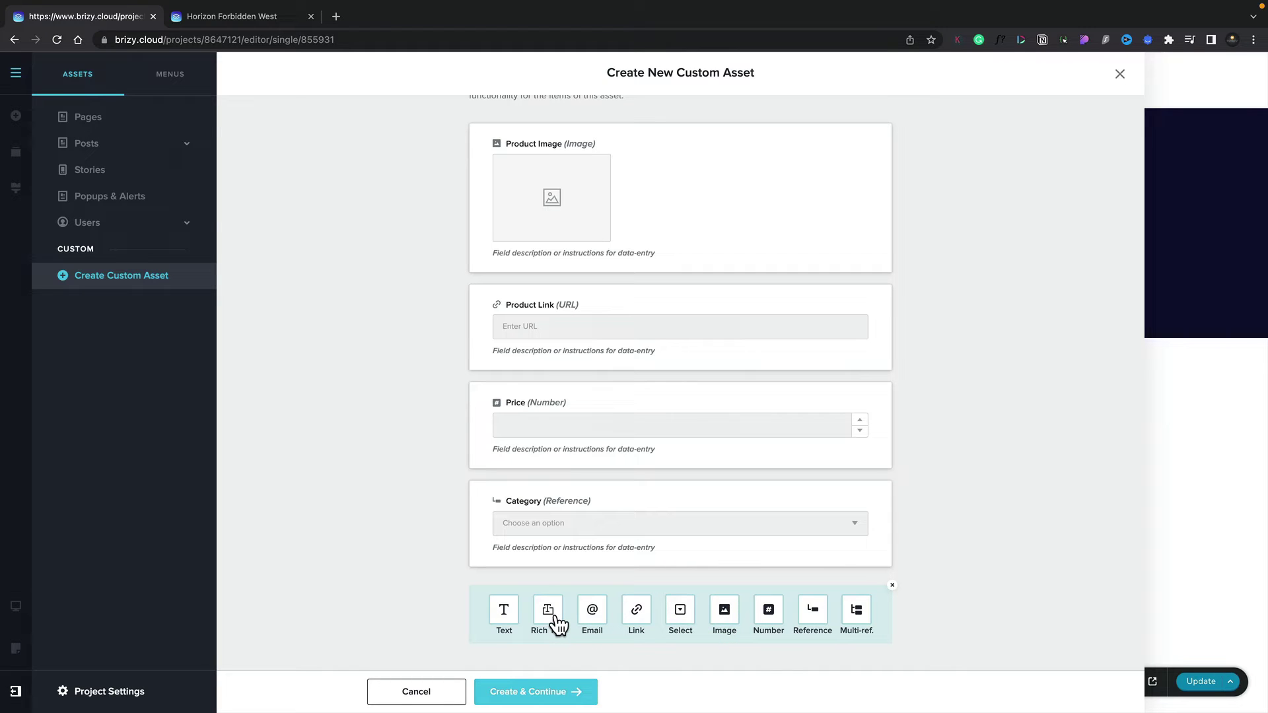
{"action": "left_click", "coordinate": [549, 614]}
{"action": "scroll", "coordinate": [555, 620], "scroll_direction": "down", "scroll_amount": 4}
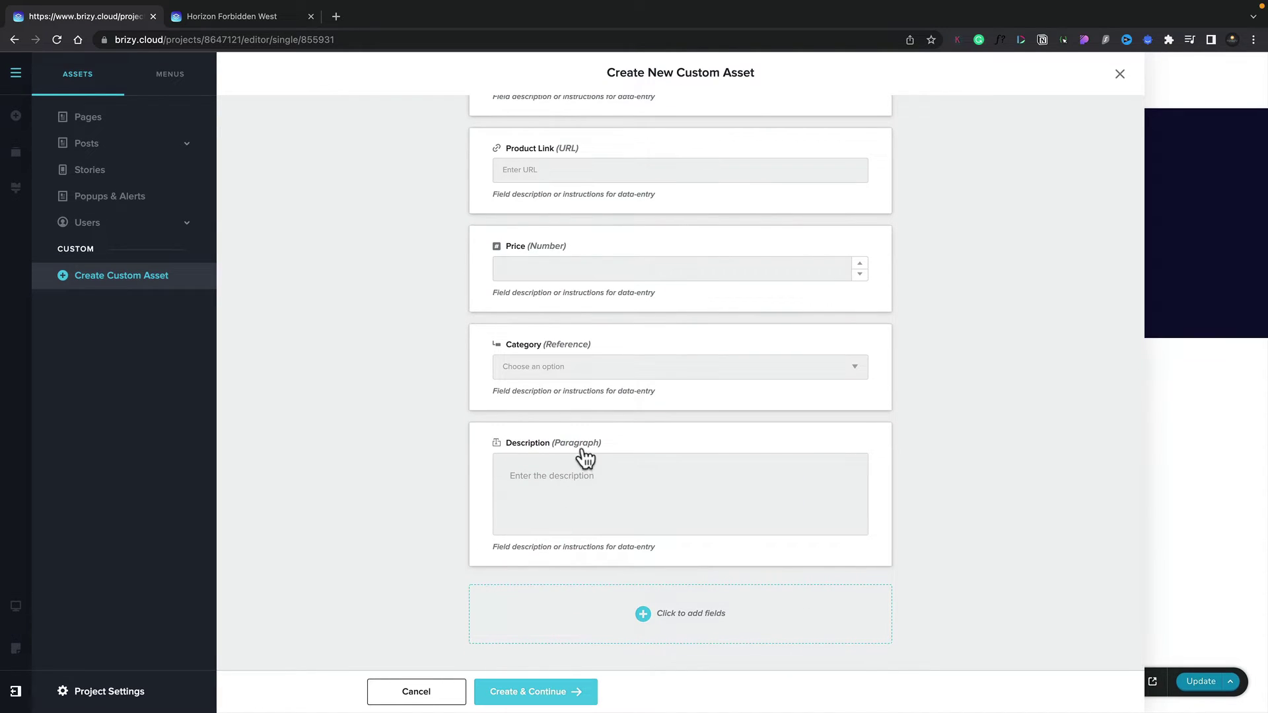
Step: Change the Paragraph field's label to "Product Description" and create the custom asset
{"action": "left_click", "coordinate": [584, 443]}
{"action": "left_click", "coordinate": [666, 401]}
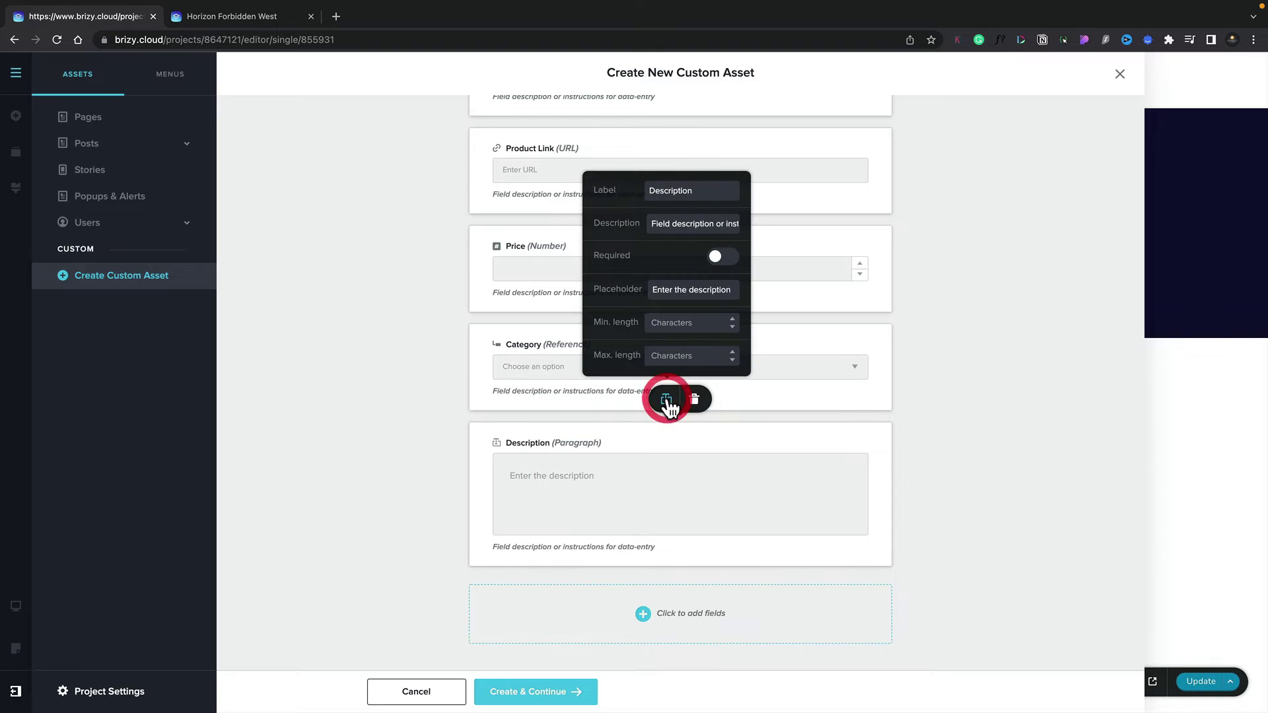
{"action": "left_click_drag", "start_coordinate": [659, 190], "coordinate": [726, 192]}
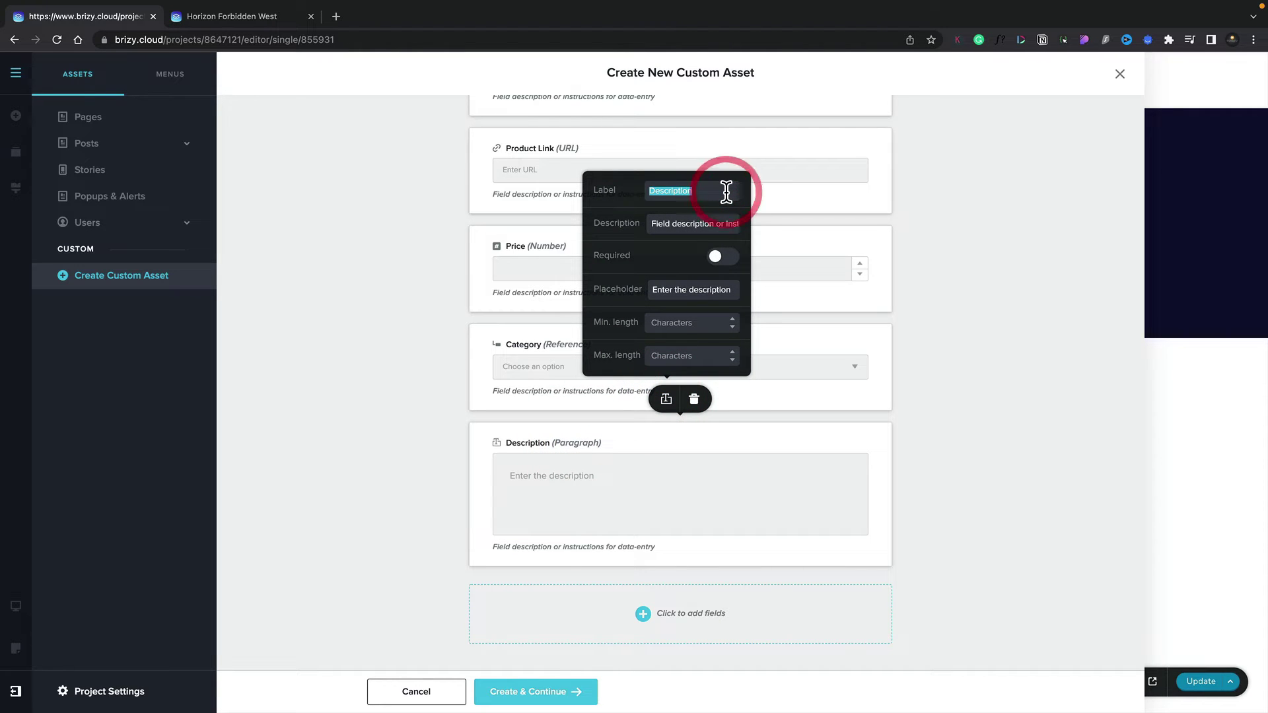
{"action": "type", "text": "Product Description"}
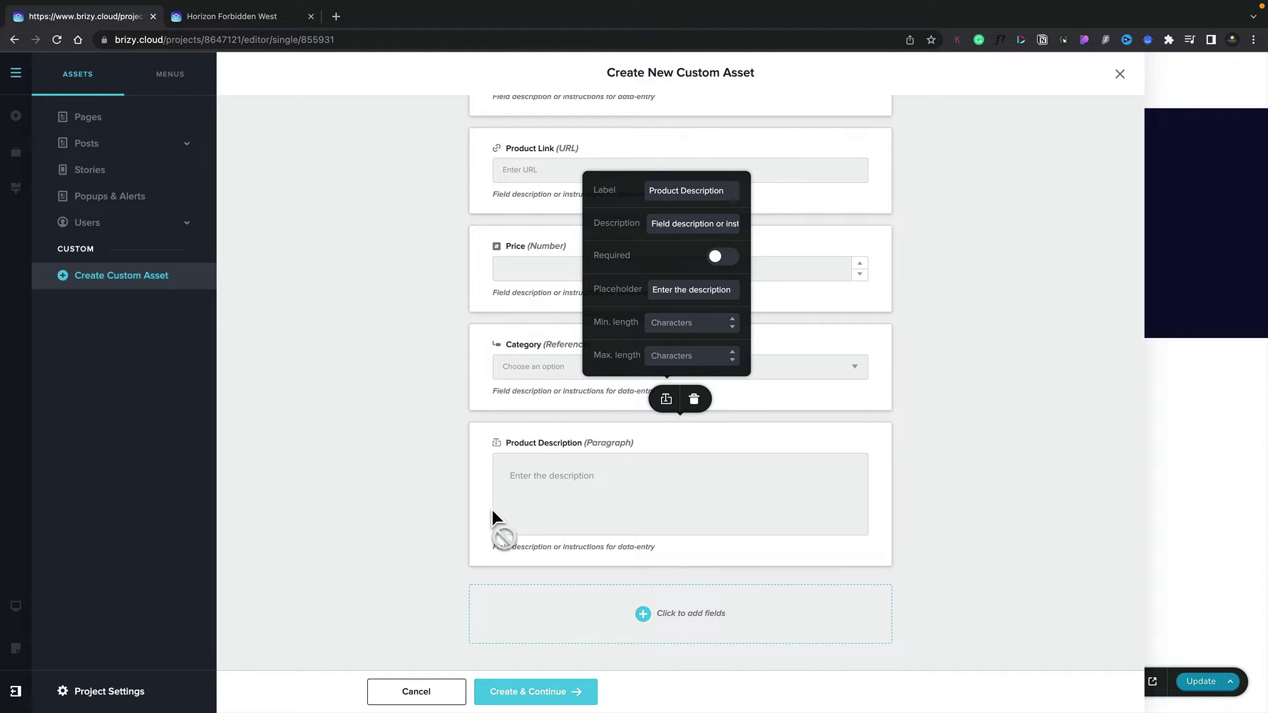
{"action": "left_click", "coordinate": [449, 508]}
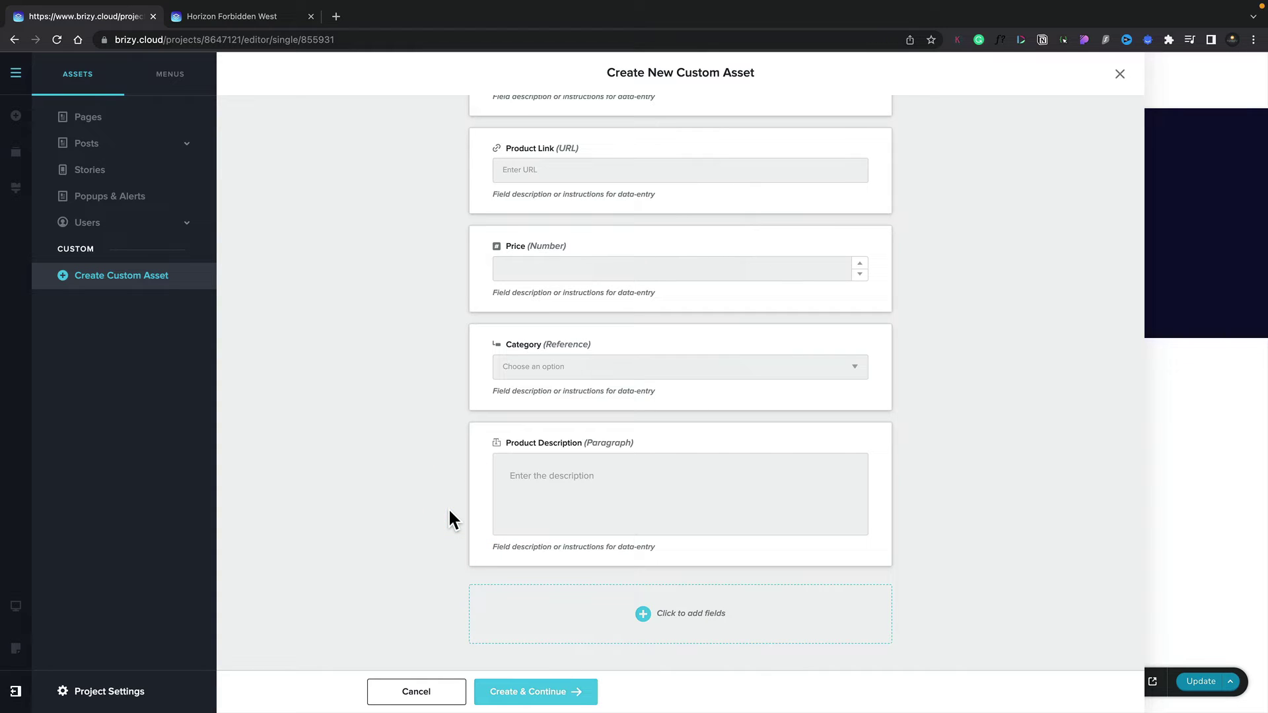
{"action": "left_click", "coordinate": [524, 694]}
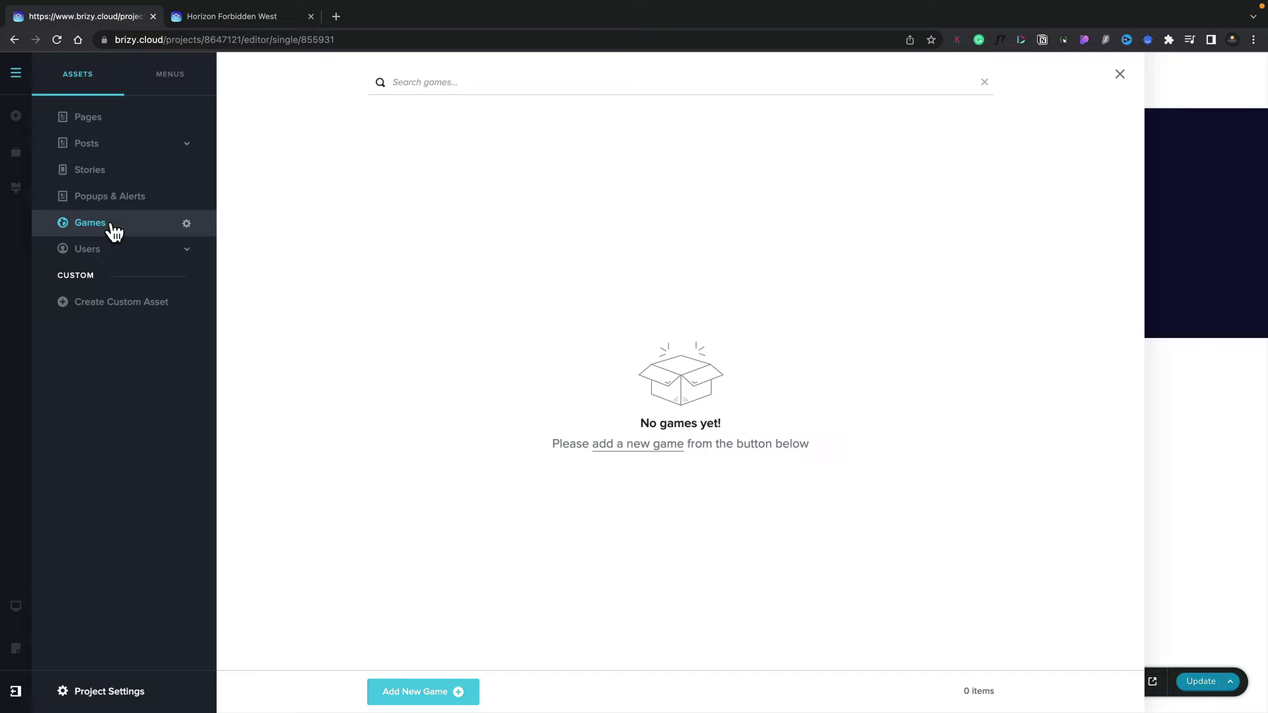
Step: Add a new game to the Games asset and title it "Horizon: Forgotten West"
{"action": "left_click", "coordinate": [420, 697]}
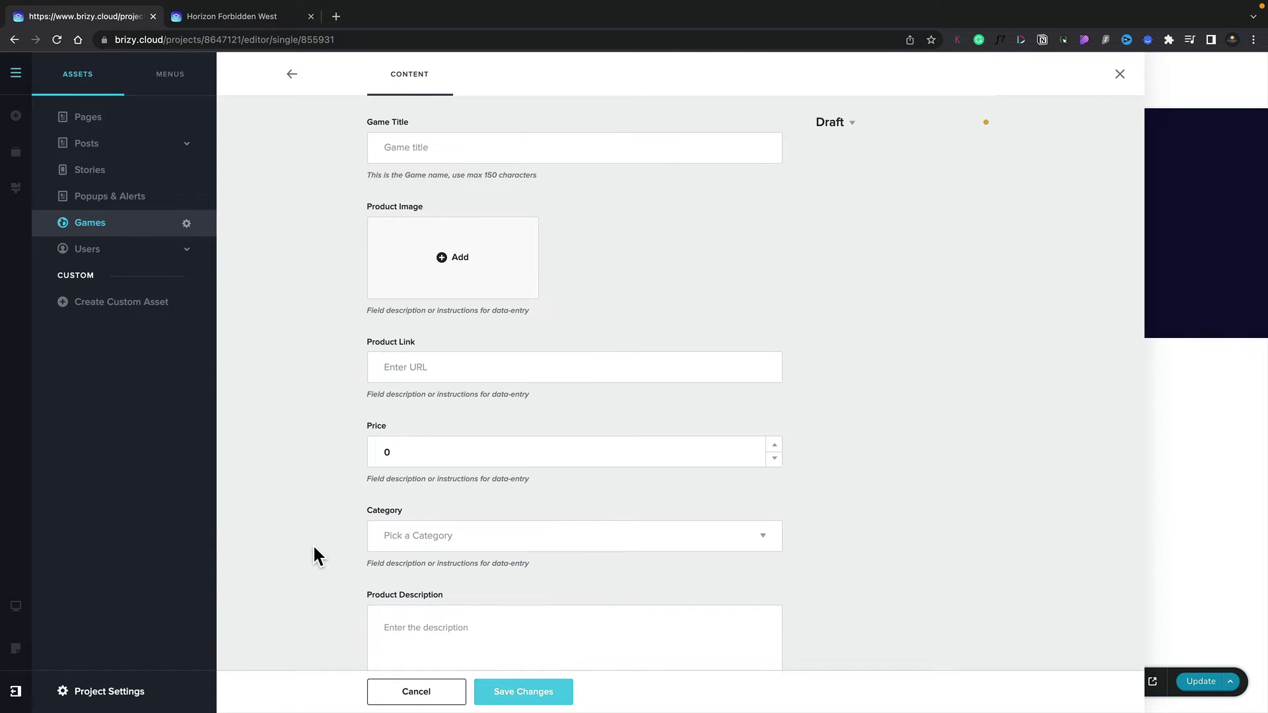
{"action": "scroll", "coordinate": [312, 544], "scroll_direction": "down", "scroll_amount": 2}
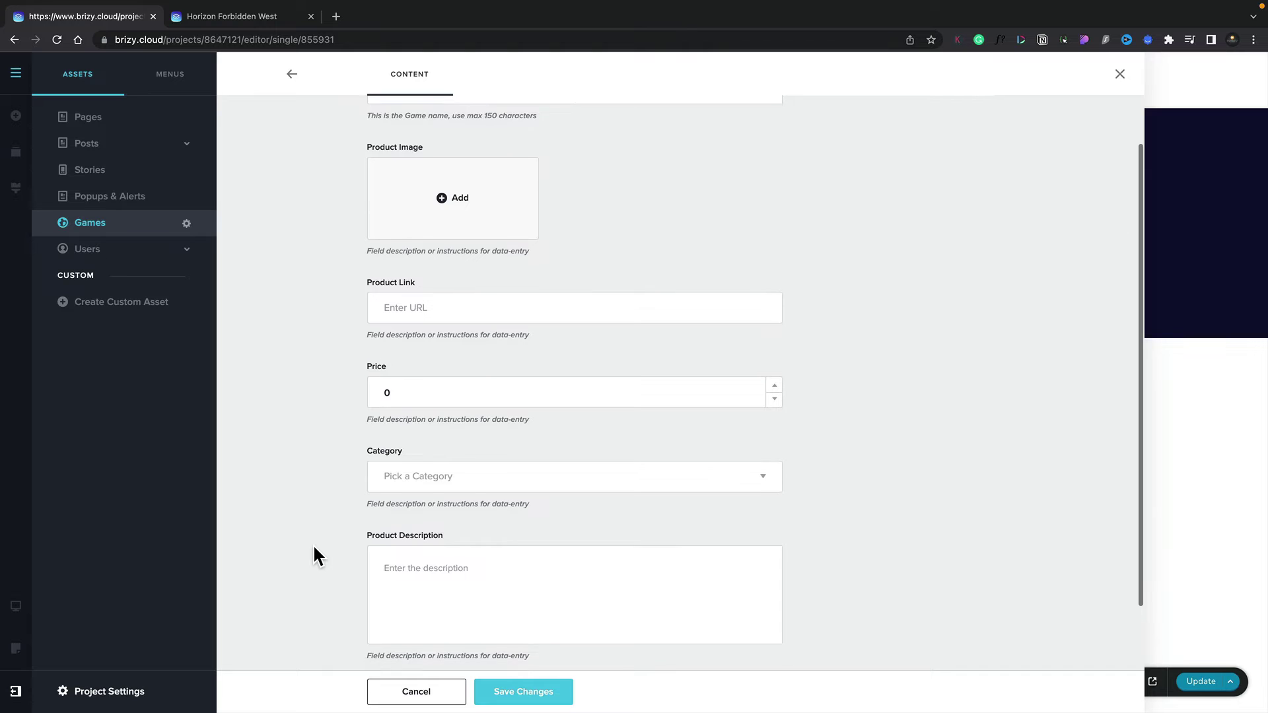
{"action": "scroll", "coordinate": [314, 548], "scroll_direction": "down", "scroll_amount": 3}
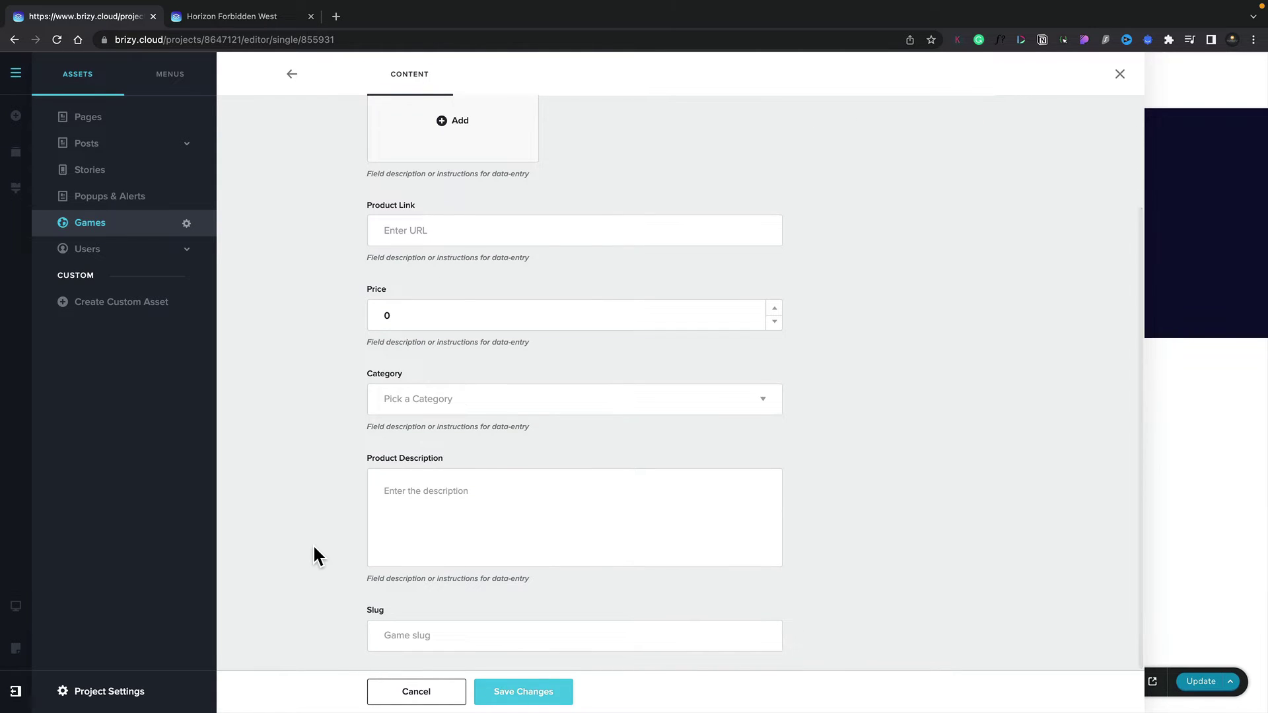
{"action": "scroll", "coordinate": [314, 554], "scroll_direction": "up", "scroll_amount": 3}
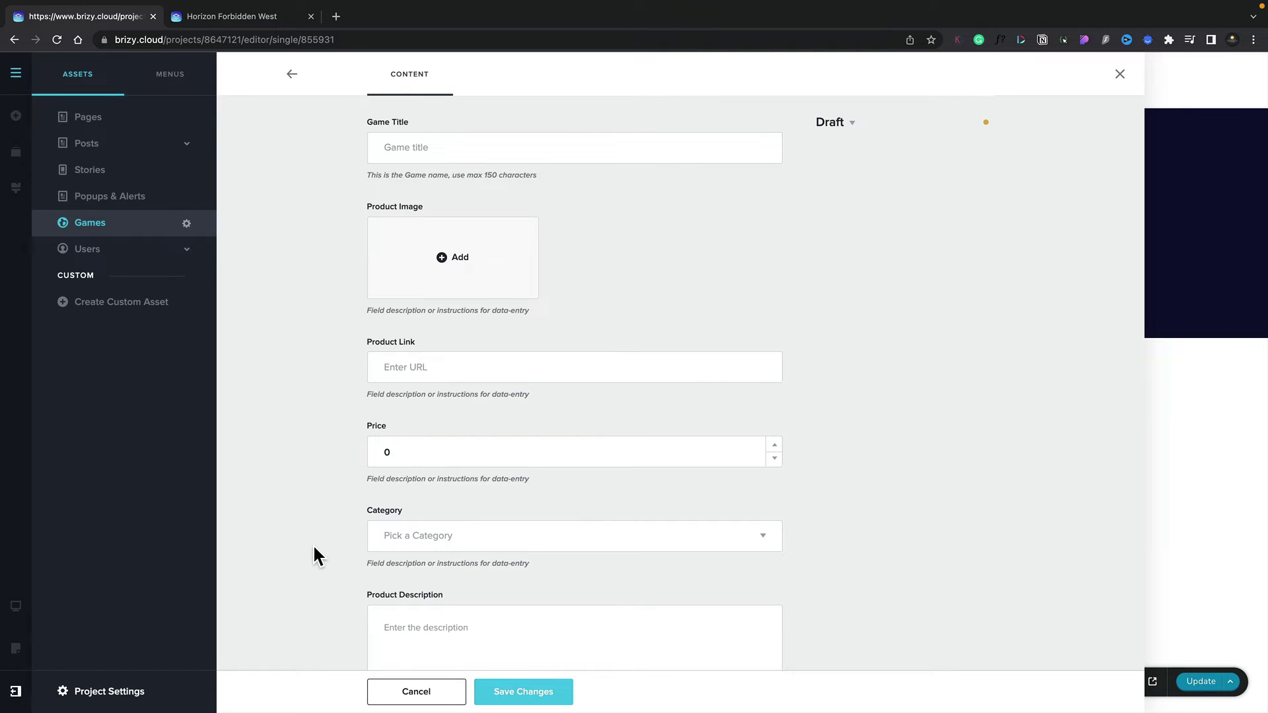
{"action": "scroll", "coordinate": [314, 549], "scroll_direction": "down", "scroll_amount": 1}
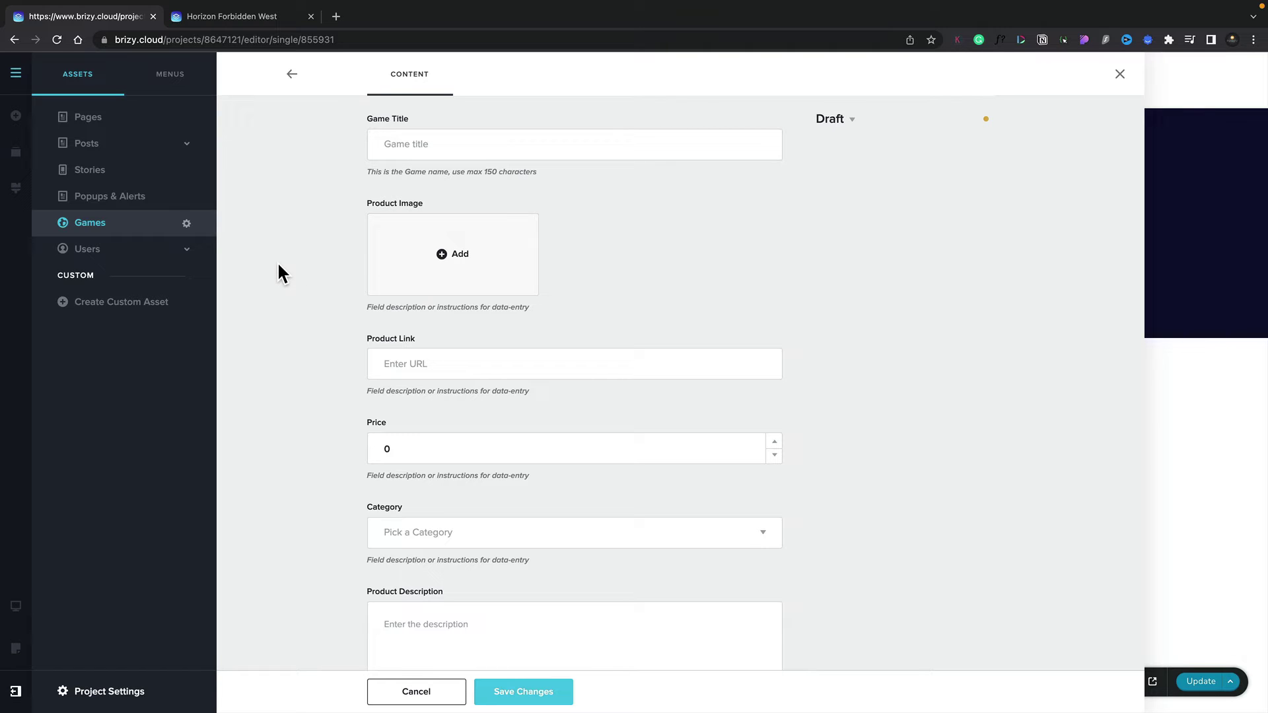
{"action": "left_click", "coordinate": [406, 145]}
{"action": "type", "text": "Horison"}
{"action": "type", "text": "zon"}
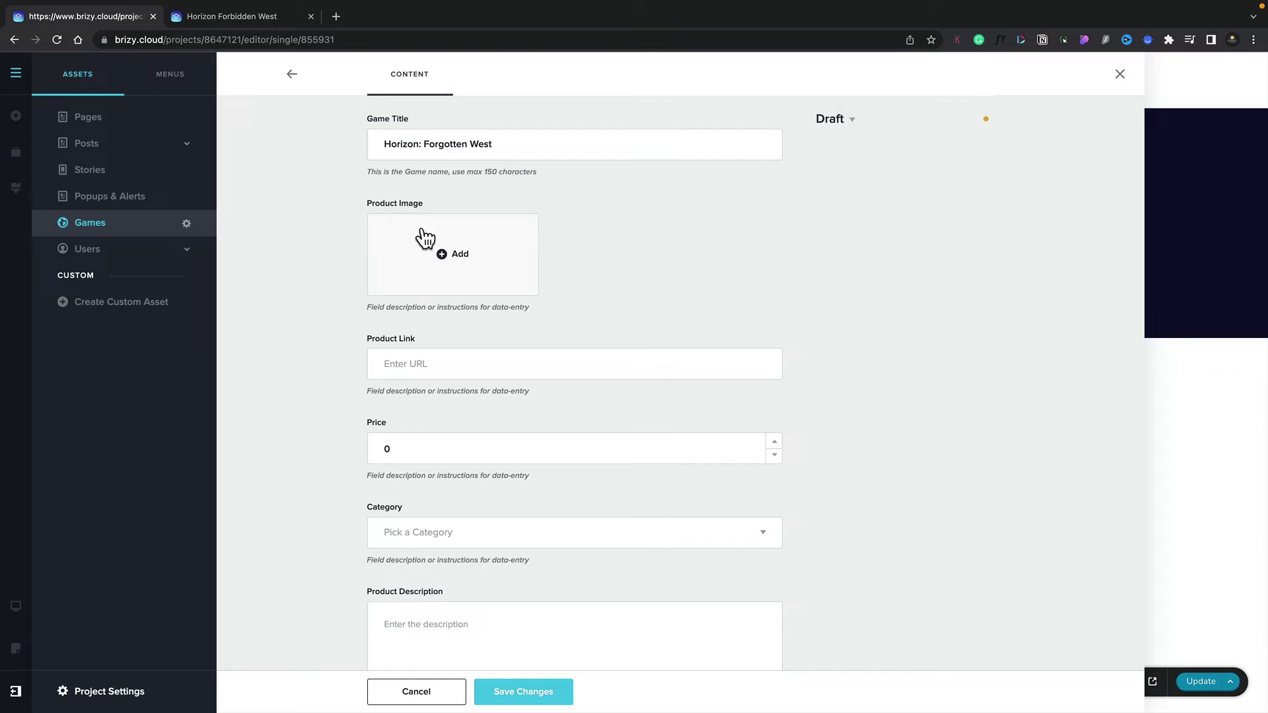
Step: Upload Horizon.jpg from the Uploads folder as the game's product image
{"action": "left_click", "coordinate": [438, 254]}
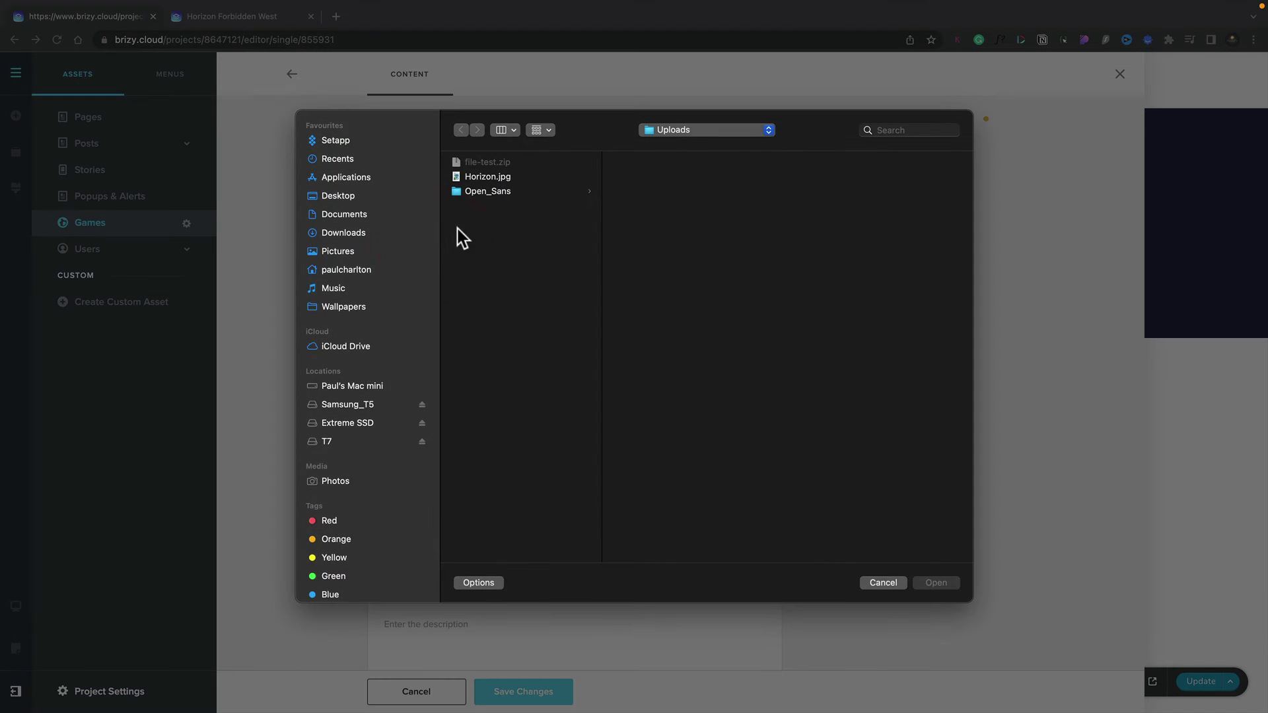
{"action": "left_click", "coordinate": [486, 175]}
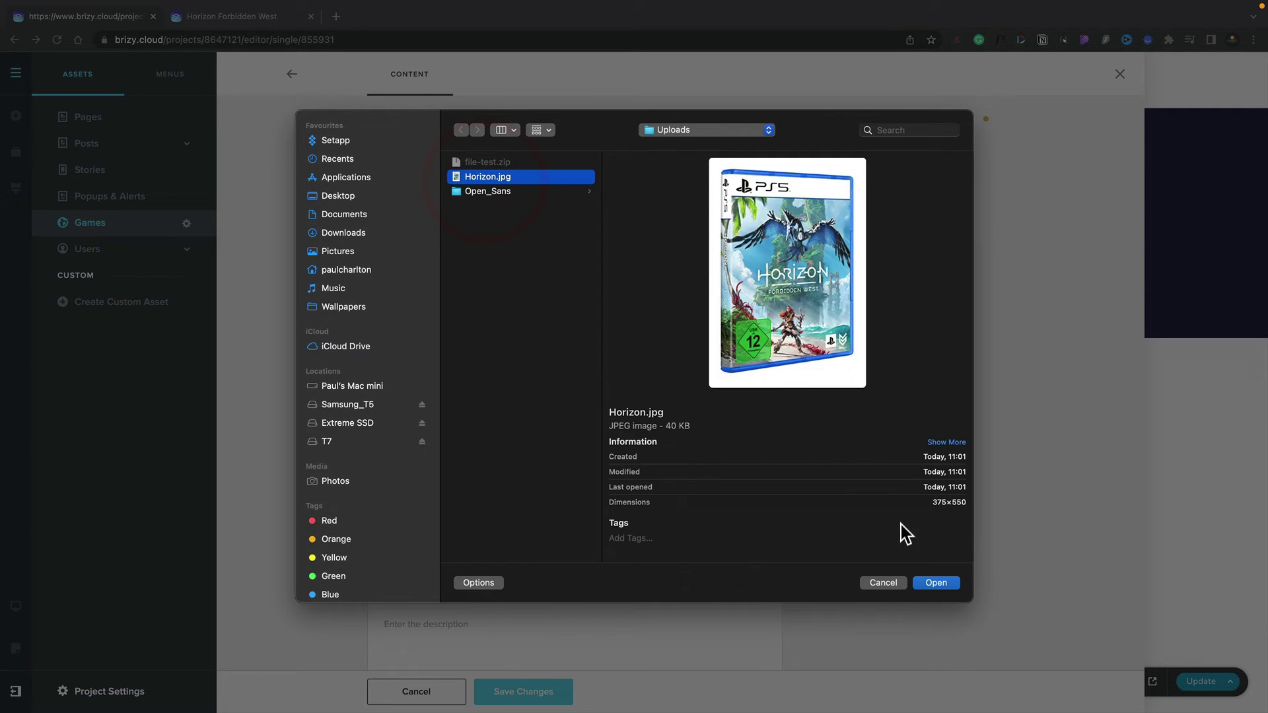
{"action": "left_click", "coordinate": [945, 584]}
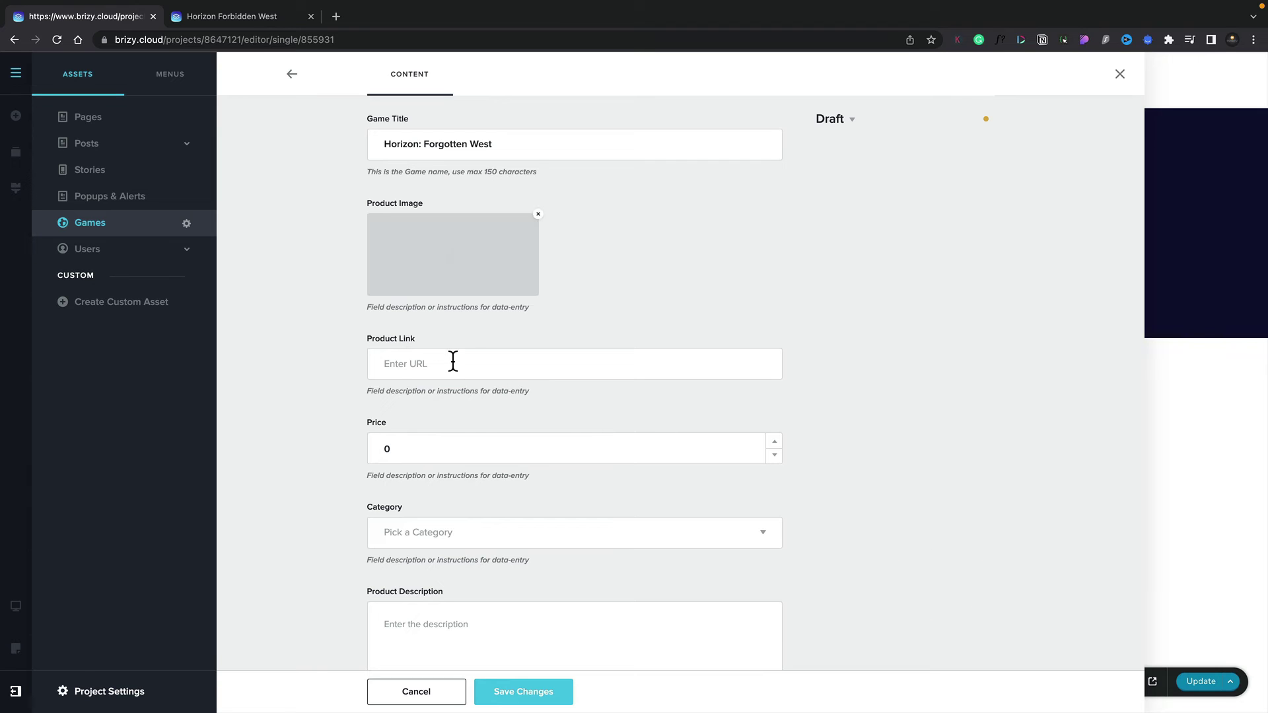
{"action": "left_click", "coordinate": [453, 362]}
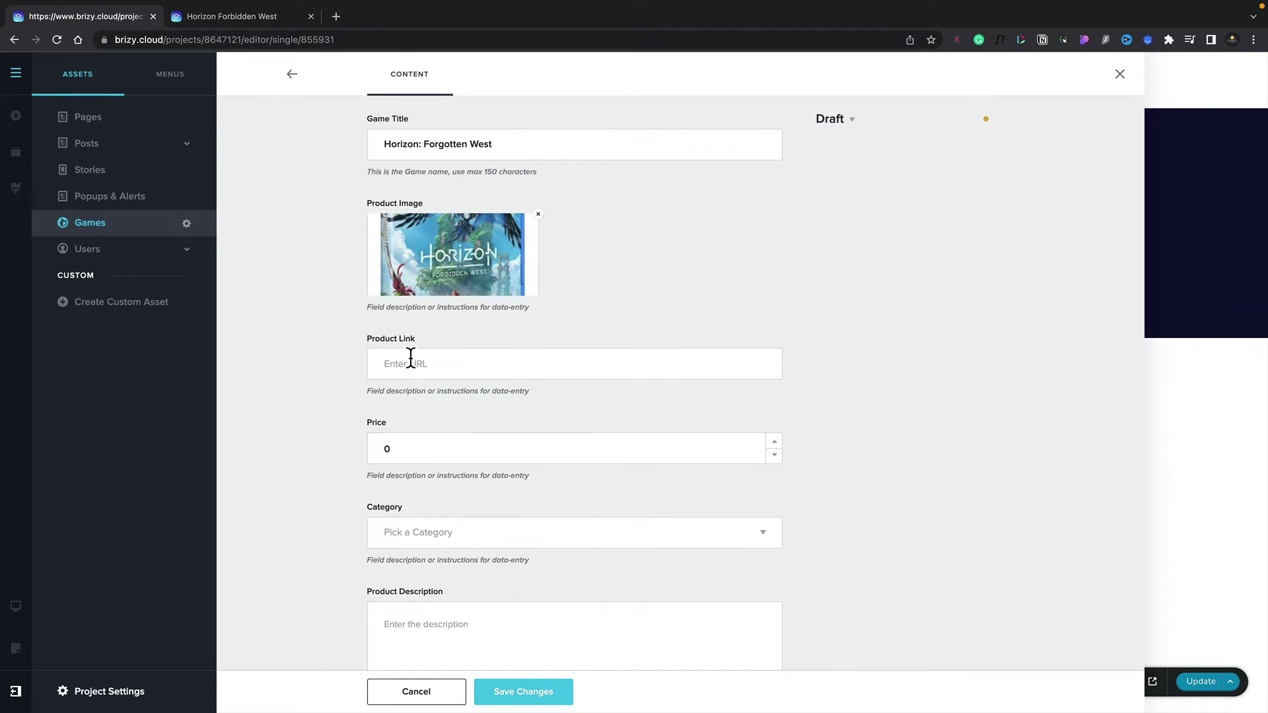
{"action": "type", "text": "https://www.playstation.com/en-gb/games/horizon-forbidden-west/"}
{"action": "left_click_drag", "start_coordinate": [388, 448], "coordinate": [375, 447]}
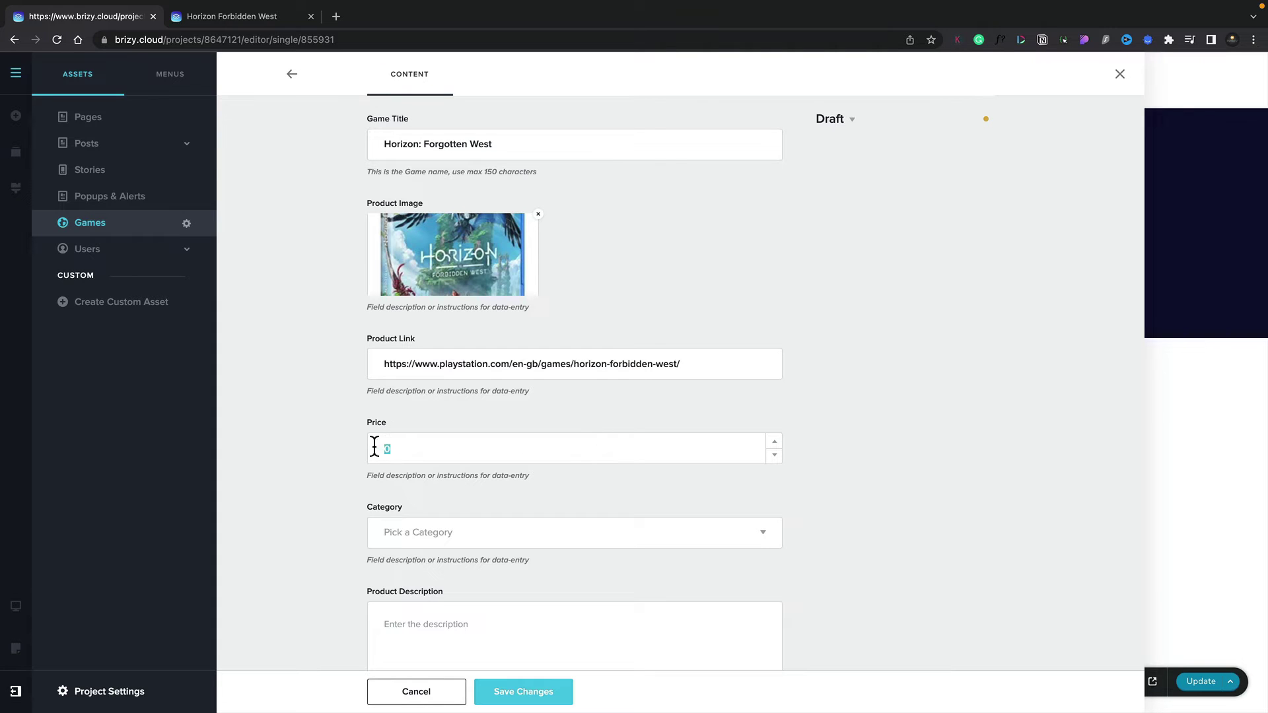
{"action": "type", "text": "69.99"}
Step: Assign the game entry to the Games category
{"action": "left_click", "coordinate": [415, 535]}
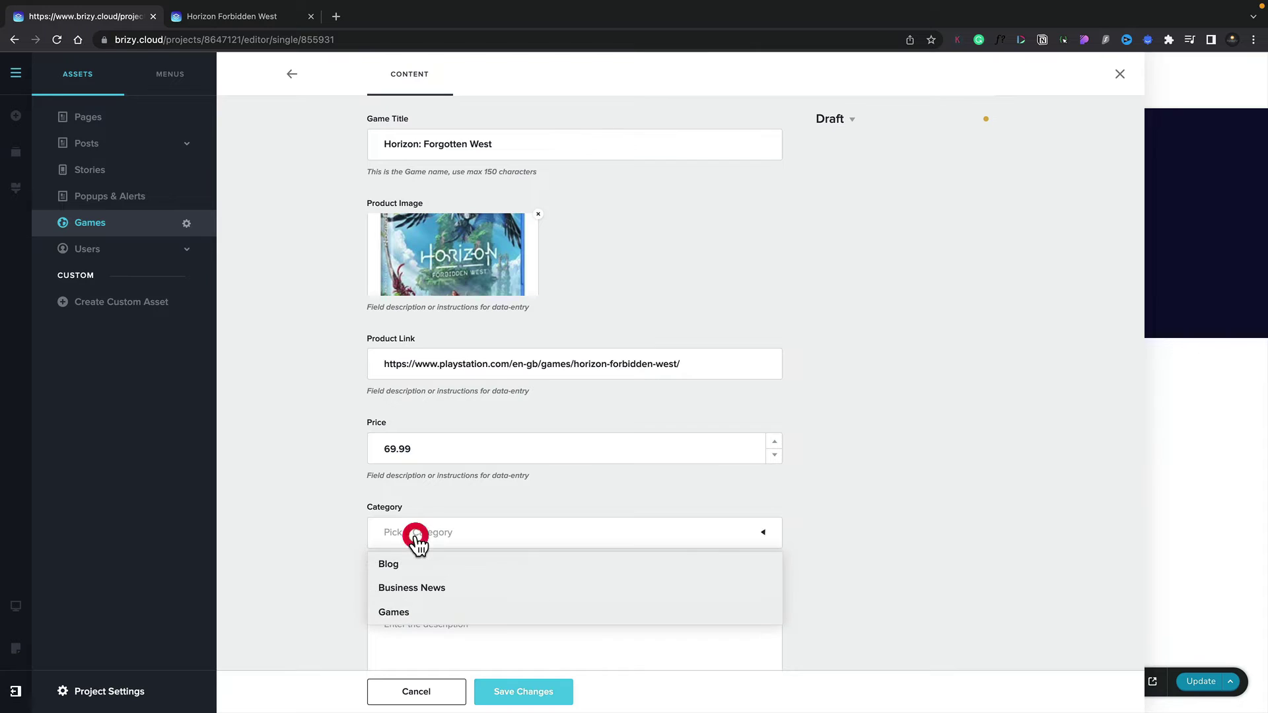
{"action": "left_click", "coordinate": [406, 613]}
{"action": "scroll", "coordinate": [396, 608], "scroll_direction": "down", "scroll_amount": 3}
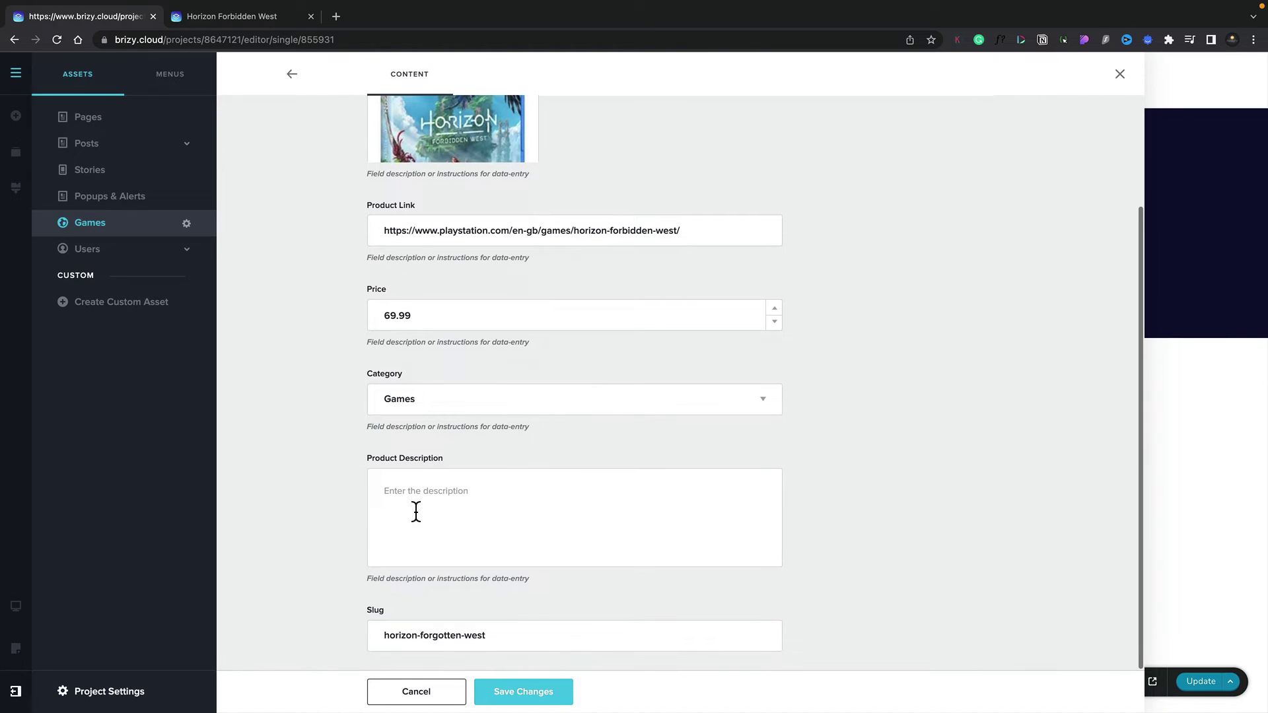
{"action": "key", "text": "Down"}
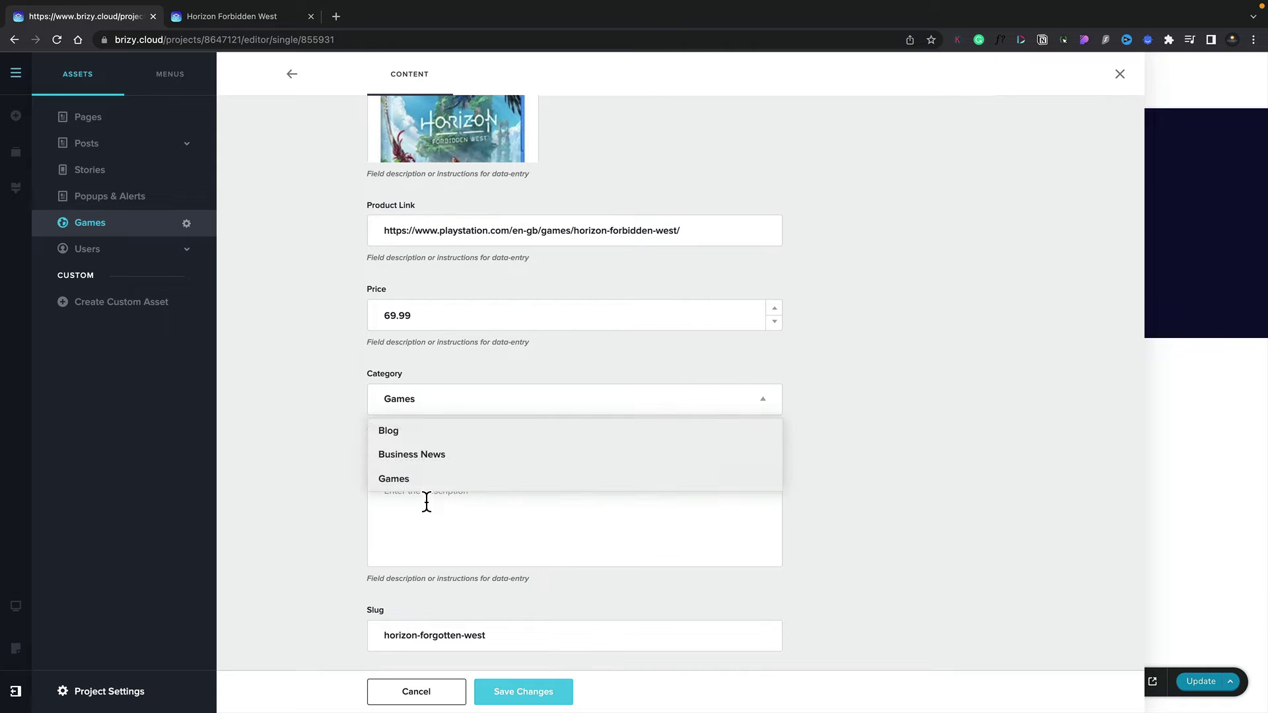
Step: Paste the copied game description into the Product Description field and save the entry
{"action": "left_click", "coordinate": [427, 502]}
{"action": "key", "text": "ctrl+v"}
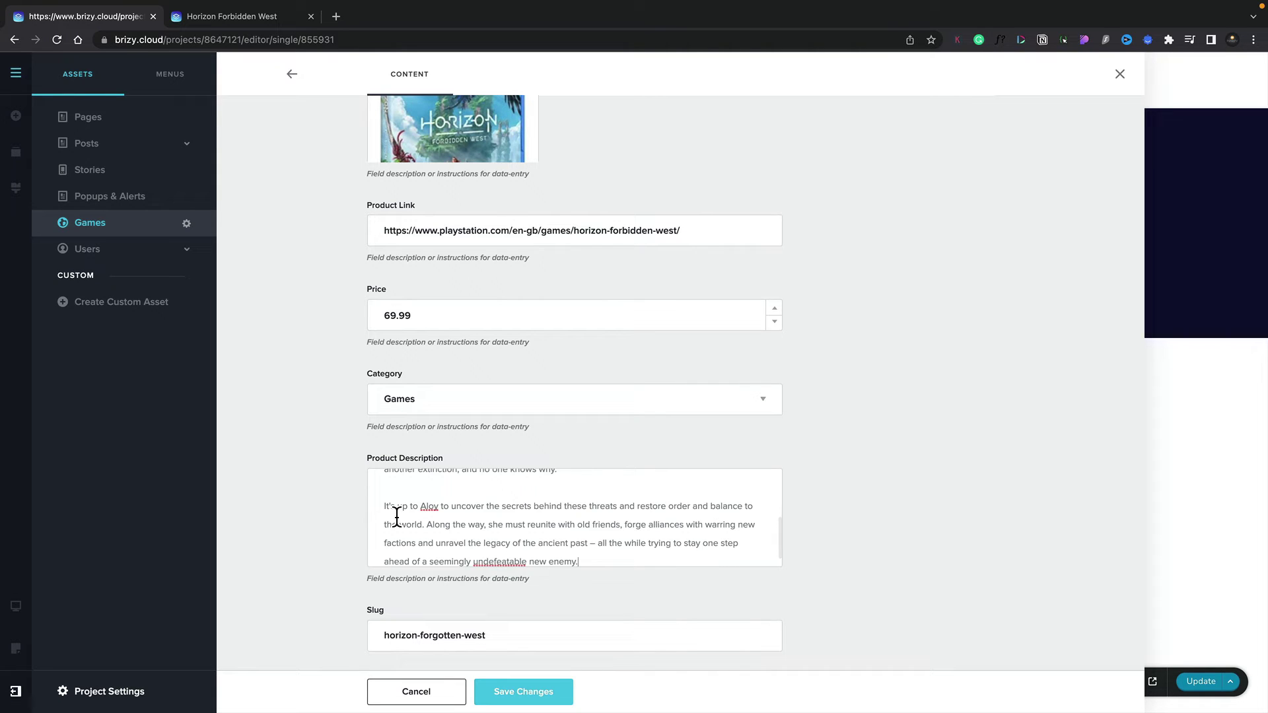
{"action": "left_click", "coordinate": [519, 691]}
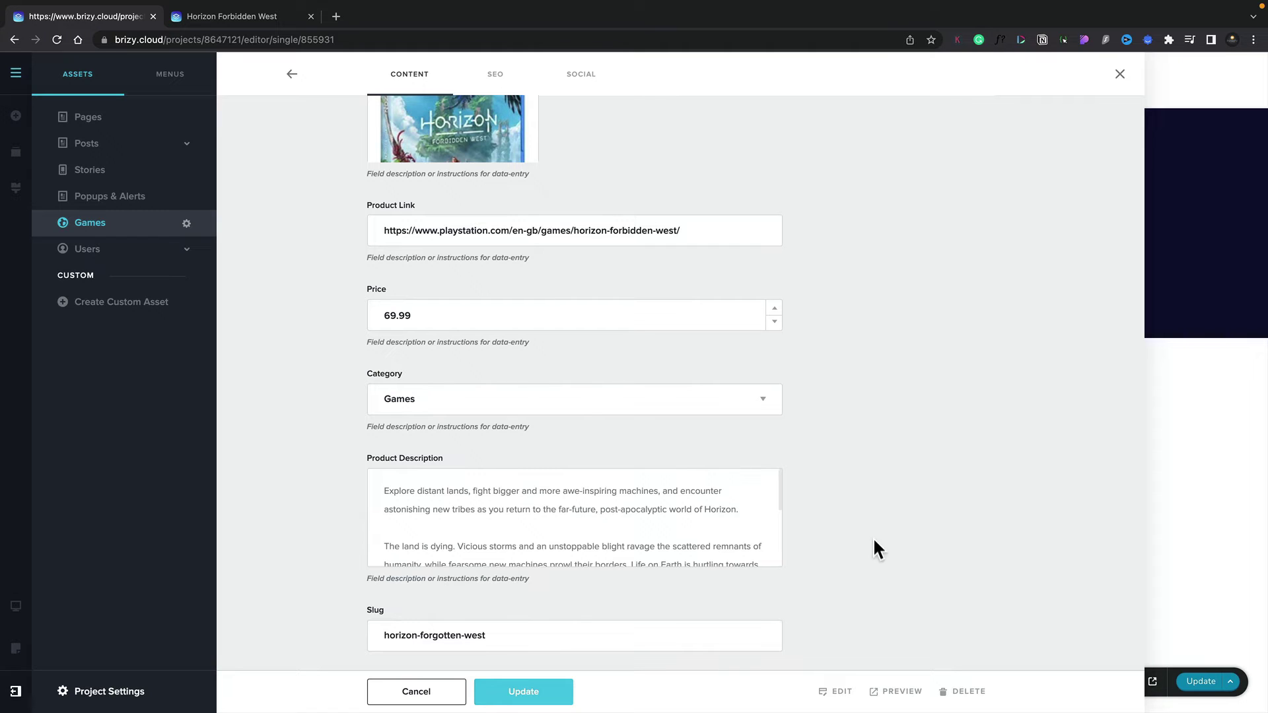
Step: Open the saved game's page for editing and add a blank custom block to it
{"action": "left_click", "coordinate": [840, 693]}
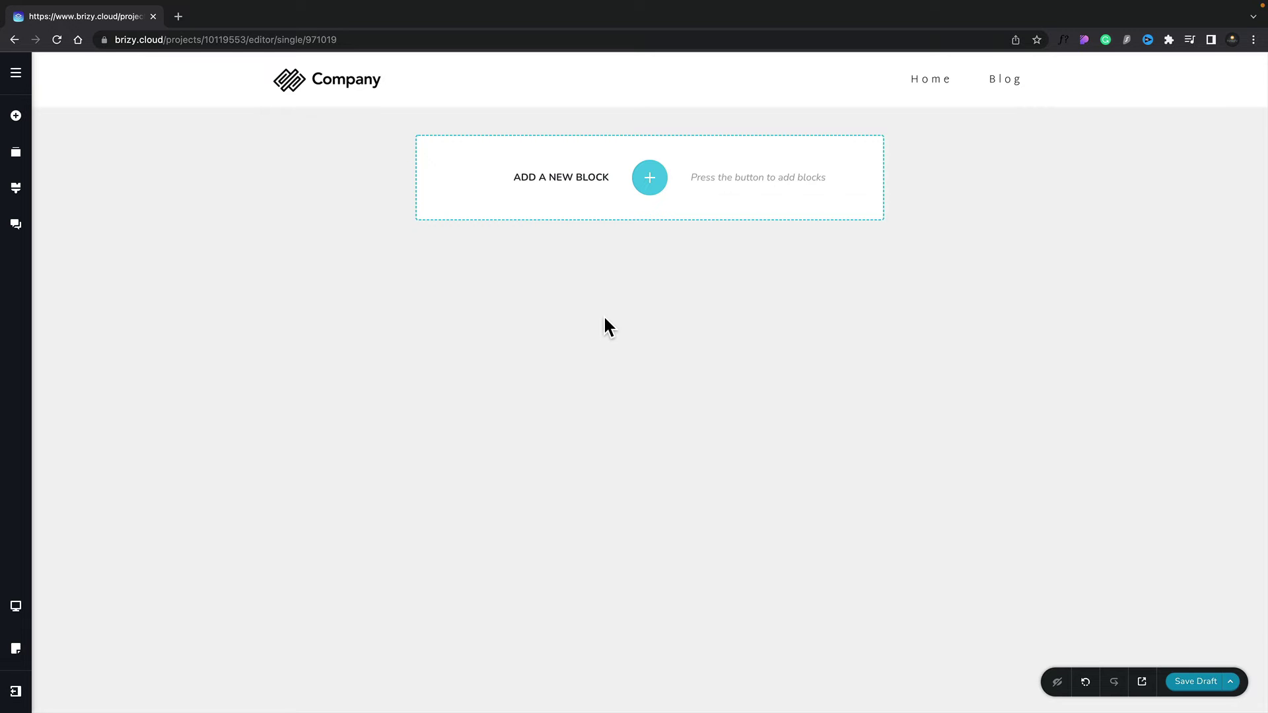
{"action": "left_click", "coordinate": [640, 185]}
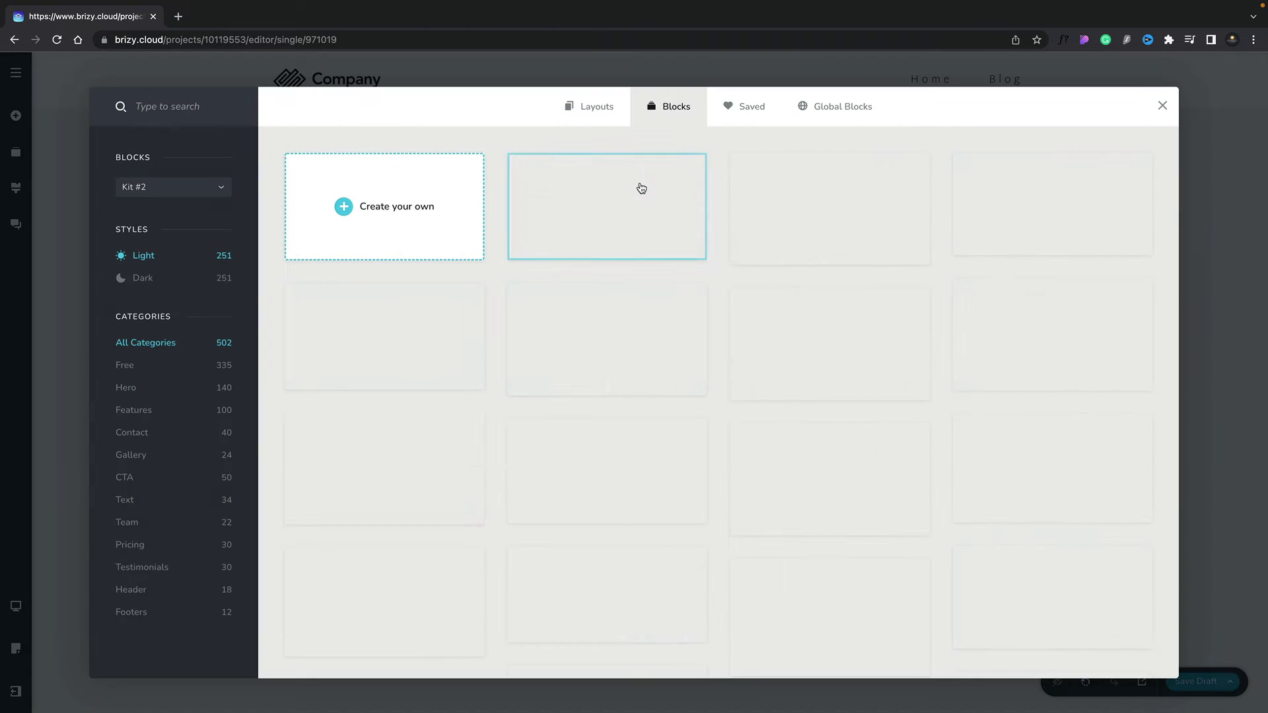
{"action": "left_click", "coordinate": [424, 201]}
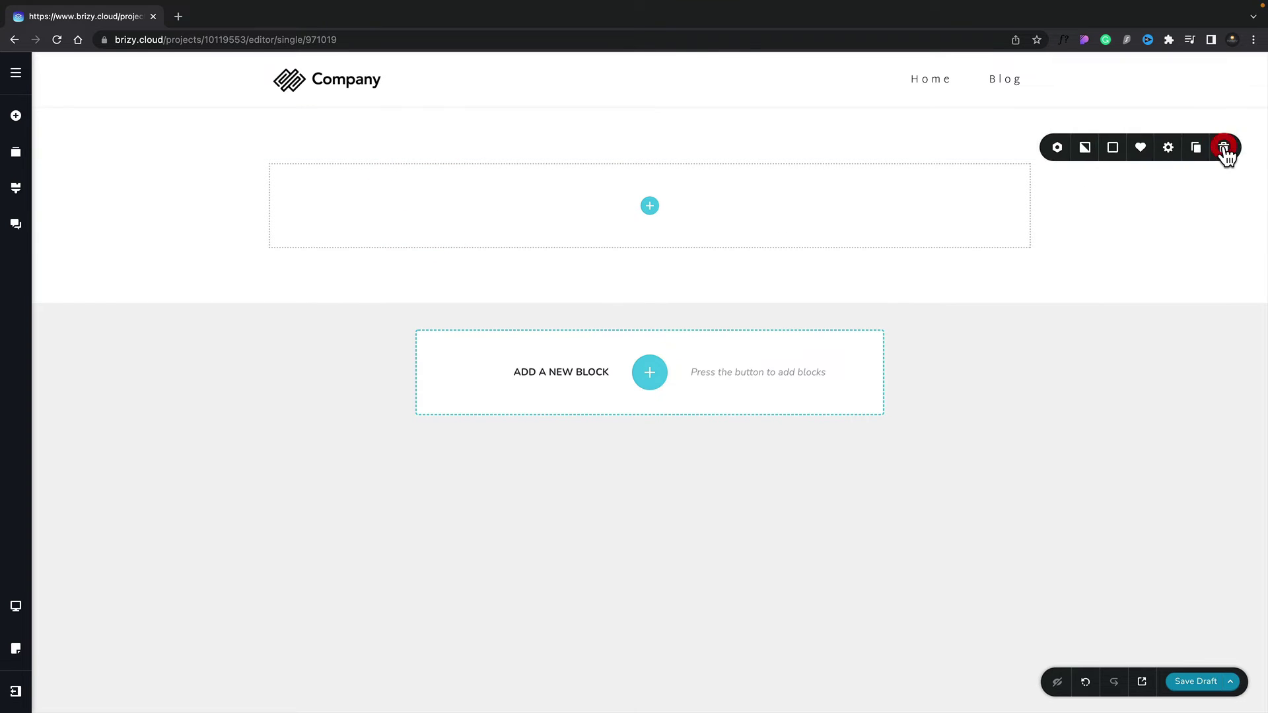
Step: Give the new block a solid dark grey overlay colour, #303030
{"action": "left_click", "coordinate": [1217, 150]}
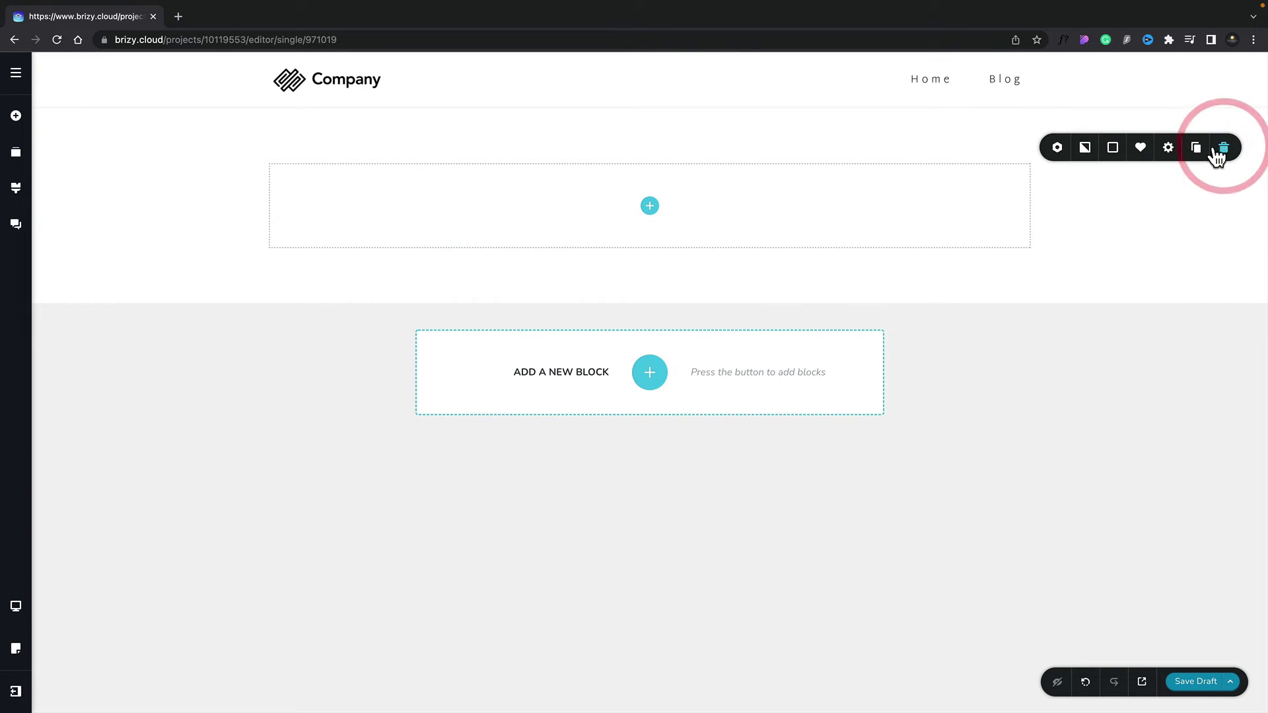
{"action": "left_click", "coordinate": [1112, 149]}
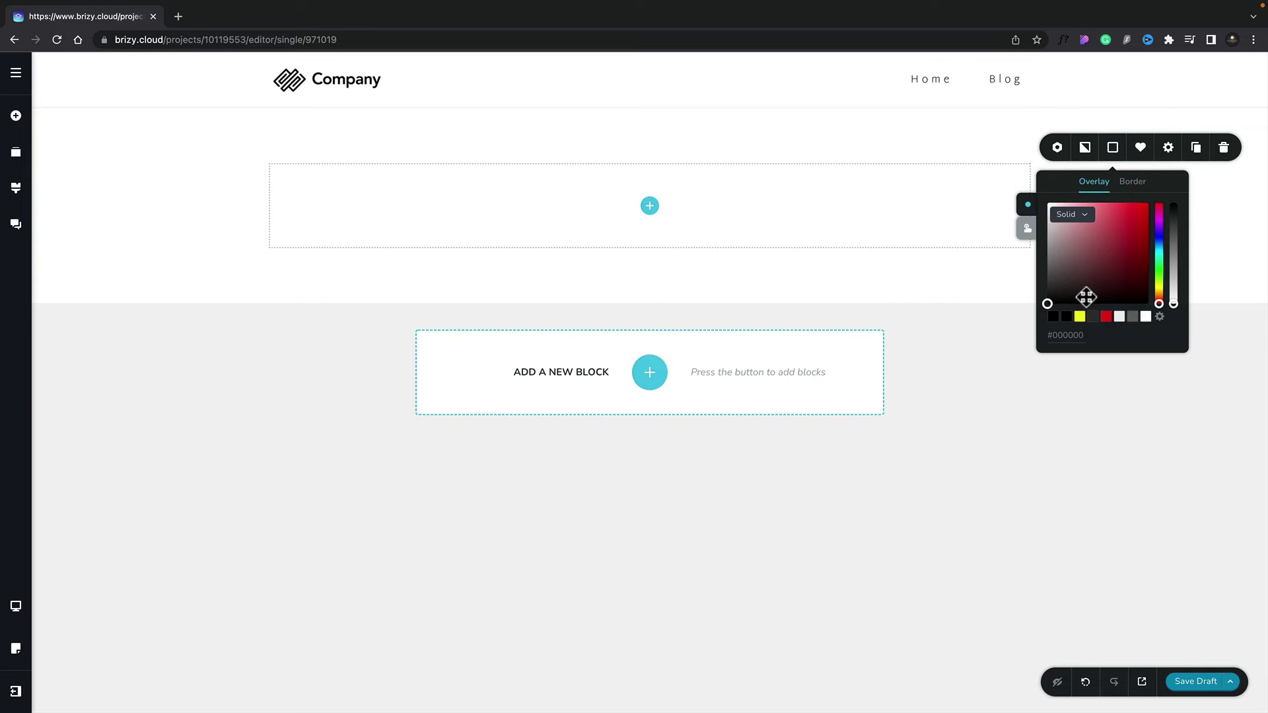
{"action": "left_click", "coordinate": [1093, 318]}
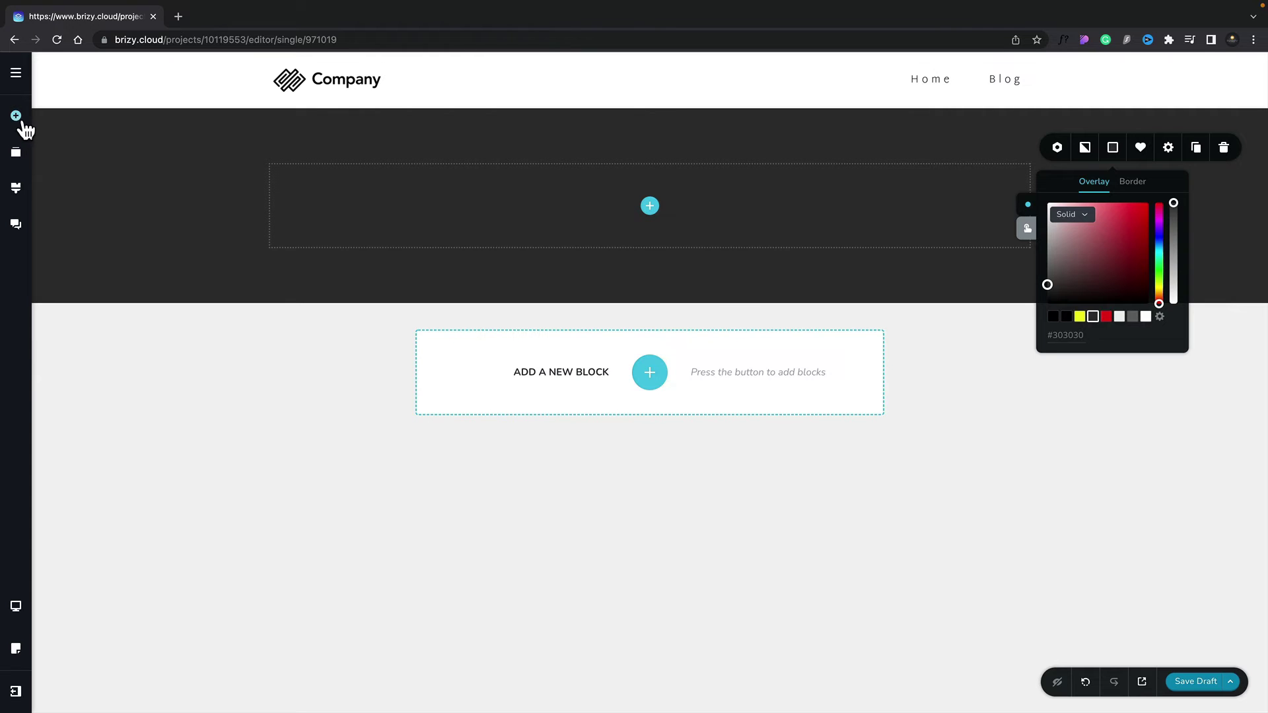
Step: Place a Title element inside the dark block and make its text white
{"action": "left_click", "coordinate": [15, 116]}
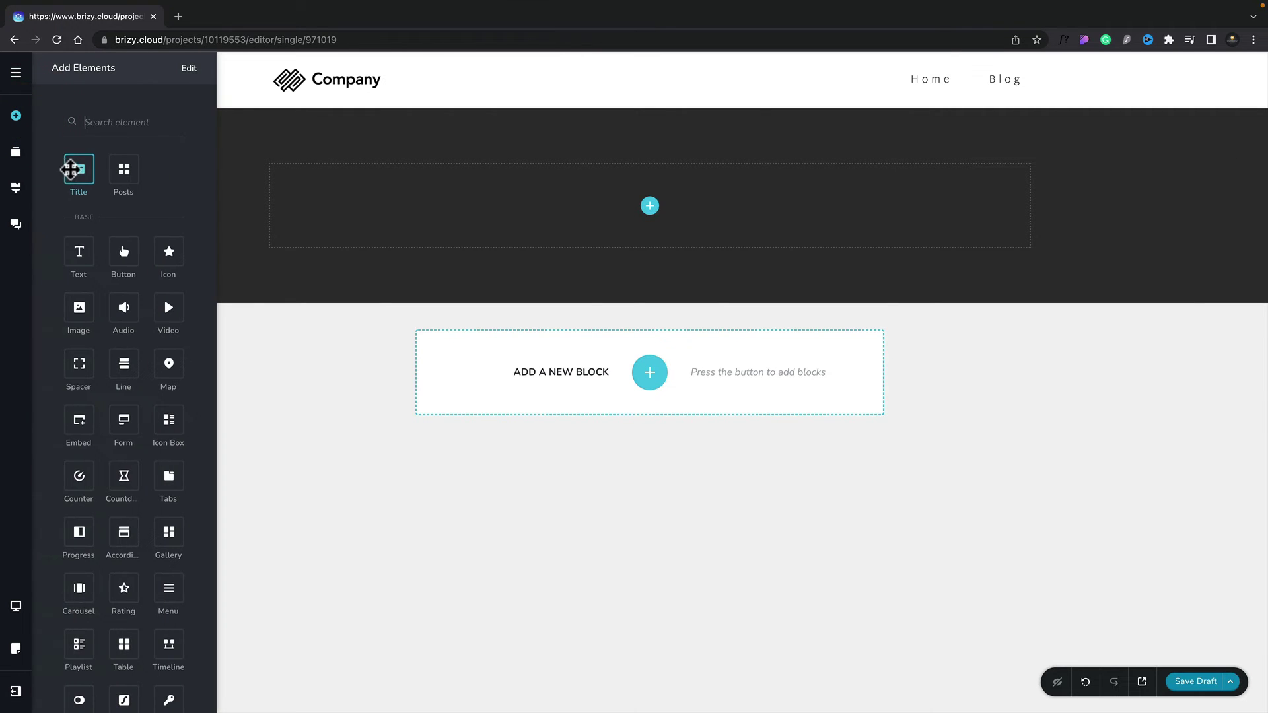
{"action": "left_click_drag", "start_coordinate": [72, 171], "coordinate": [522, 220]}
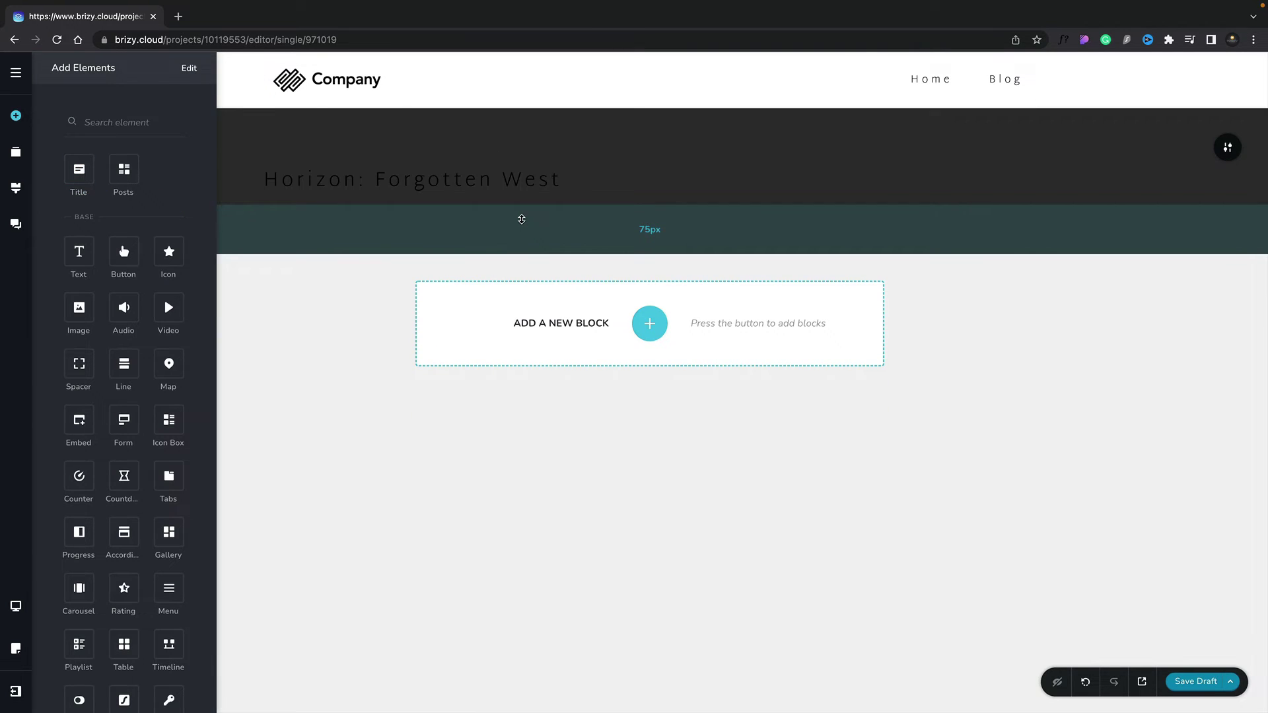
{"action": "left_click", "coordinate": [520, 183]}
{"action": "left_click", "coordinate": [606, 223]}
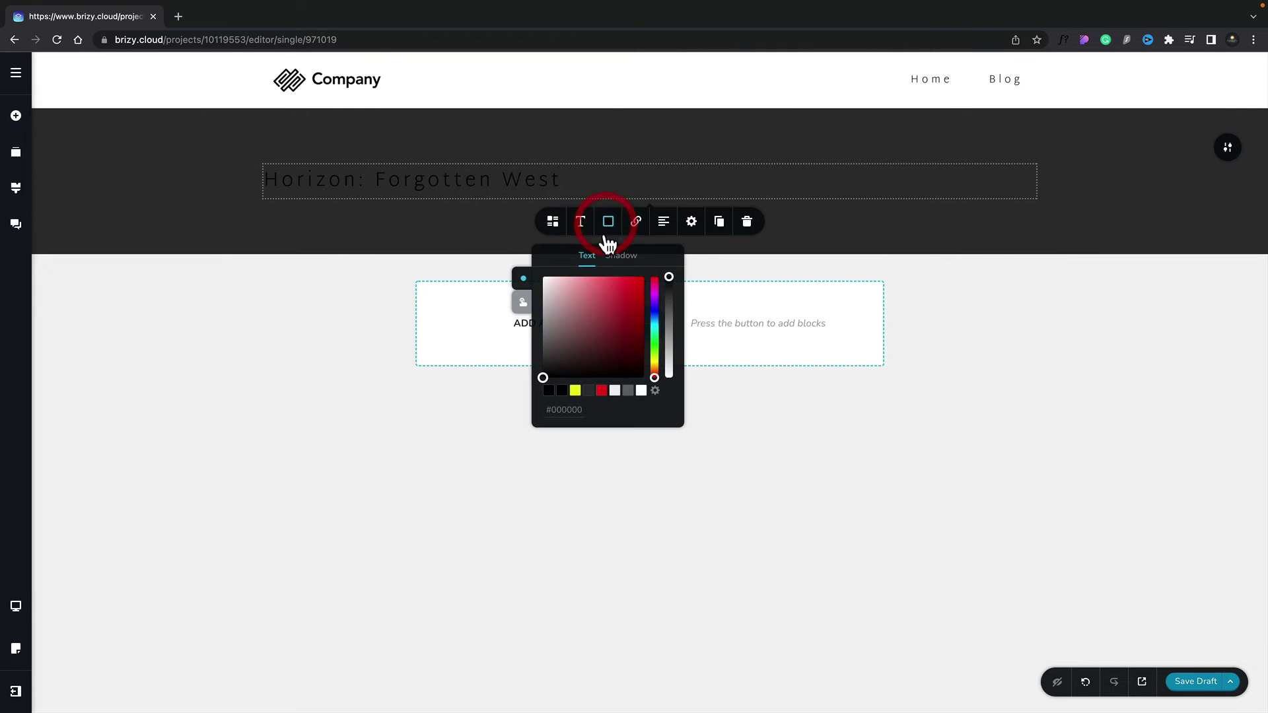
{"action": "left_click", "coordinate": [641, 393]}
Step: Apply the Heading 1 typography style to the title and centre-align it
{"action": "left_click", "coordinate": [582, 225]}
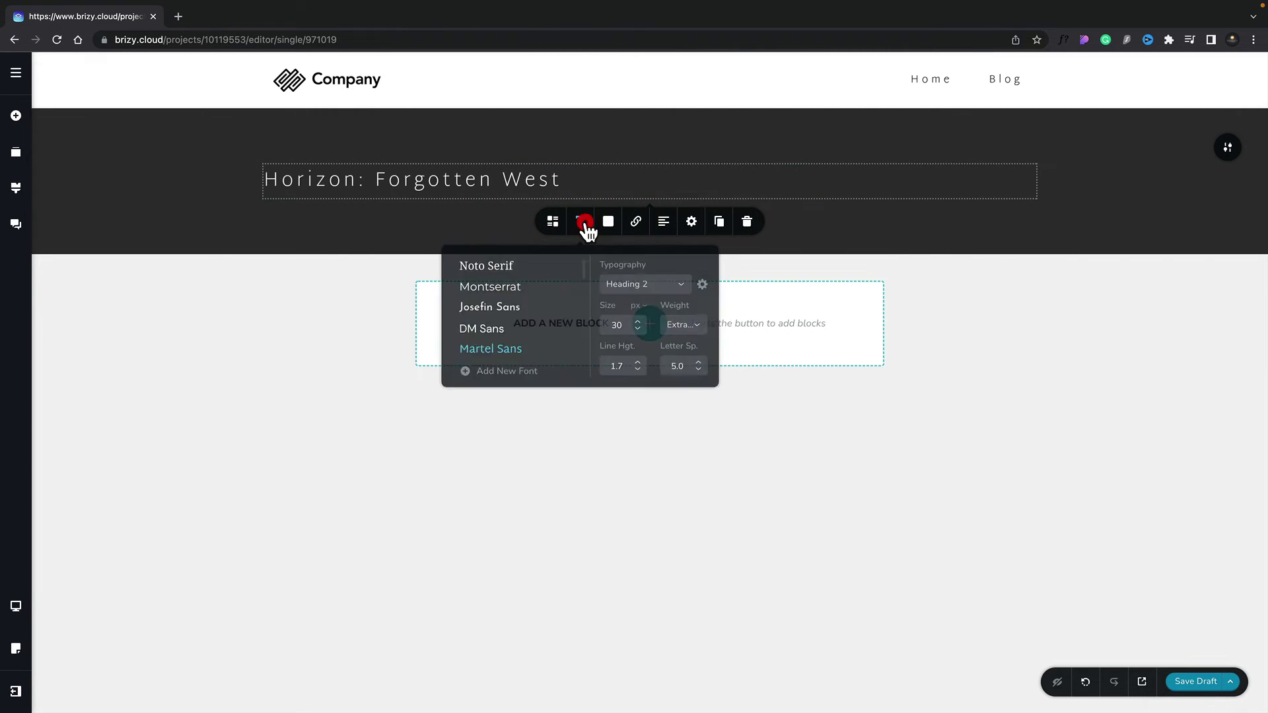
{"action": "left_click", "coordinate": [641, 283]}
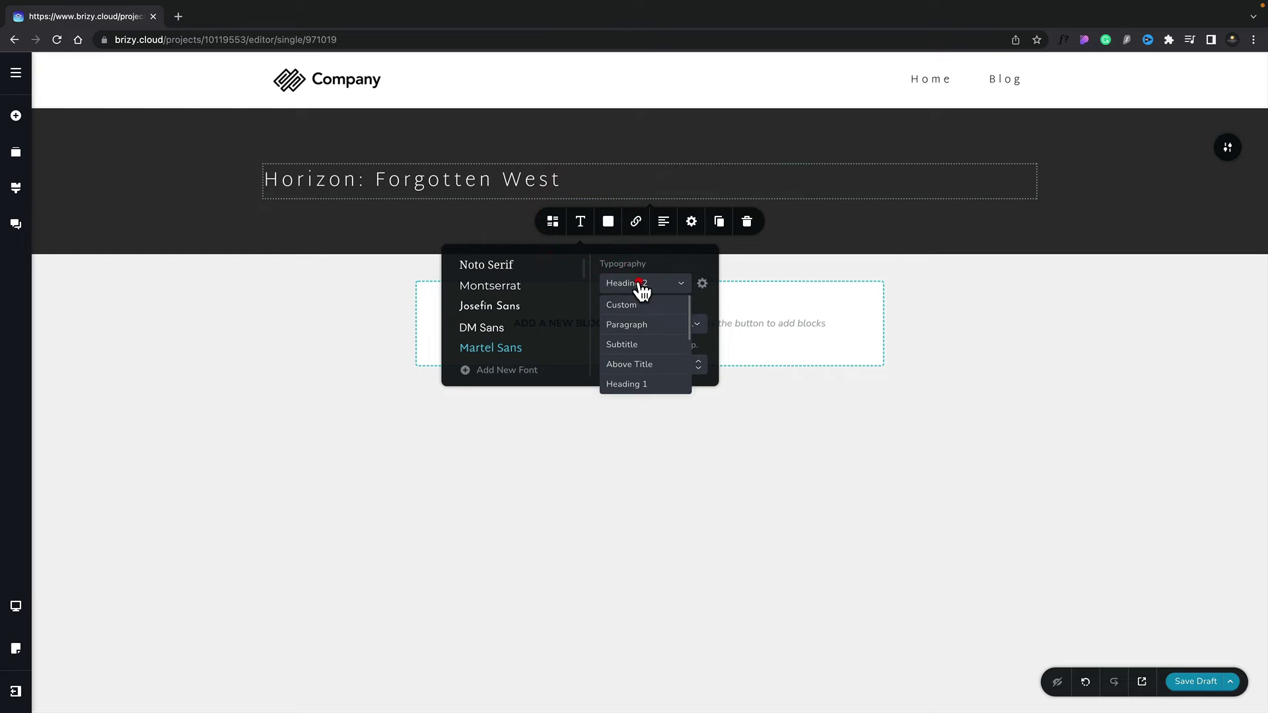
{"action": "left_click", "coordinate": [632, 384]}
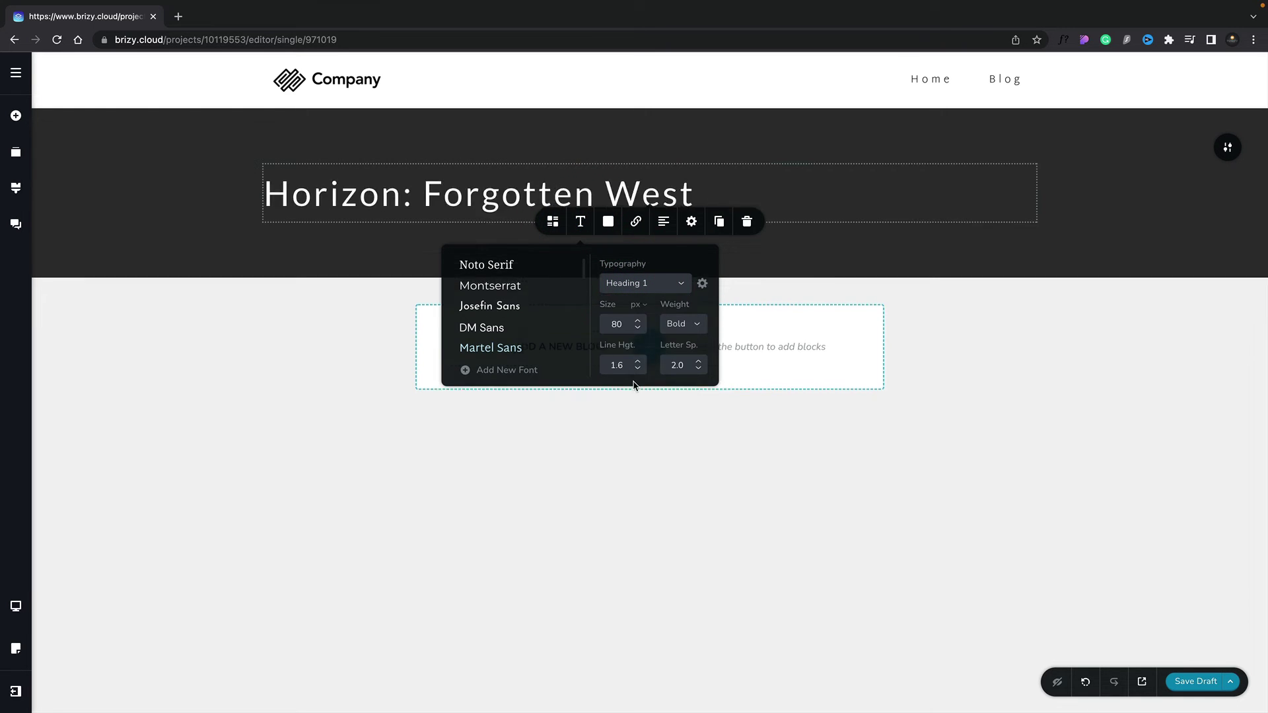
{"action": "left_click", "coordinate": [664, 223]}
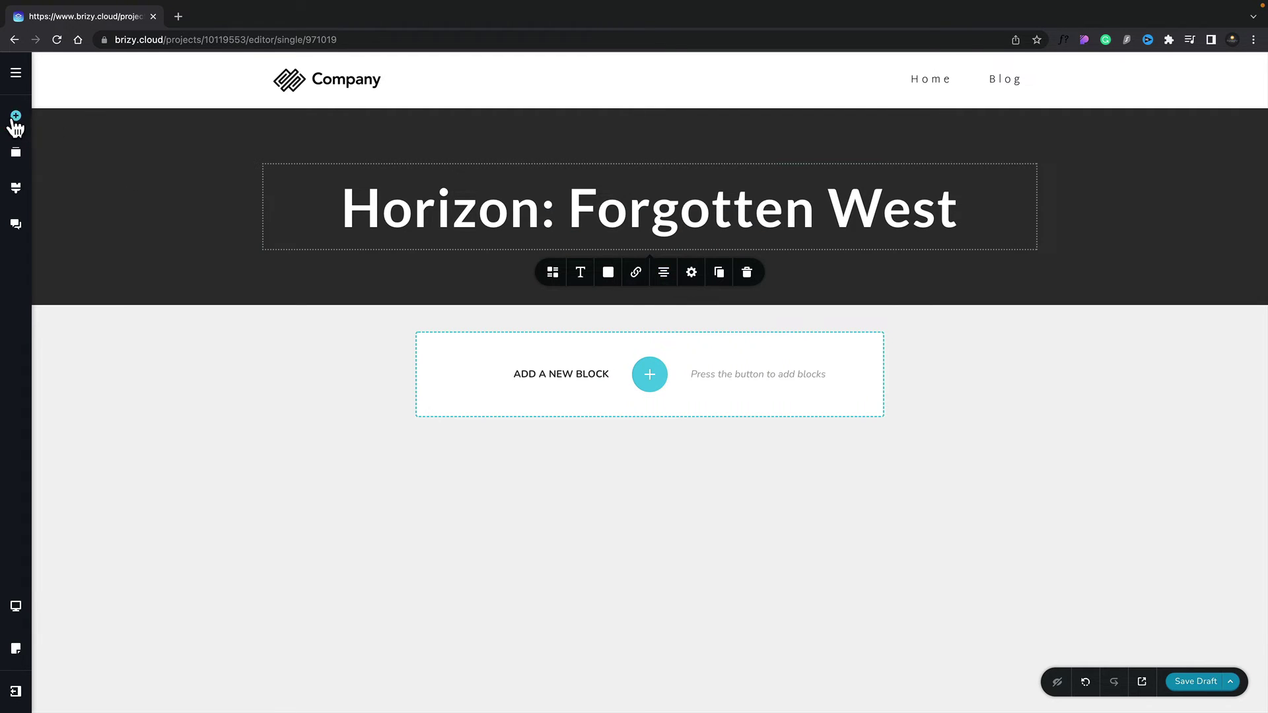
Step: Place a Text element beneath the title in the dark block and fill it dynamically from the Price field
{"action": "left_click", "coordinate": [16, 117]}
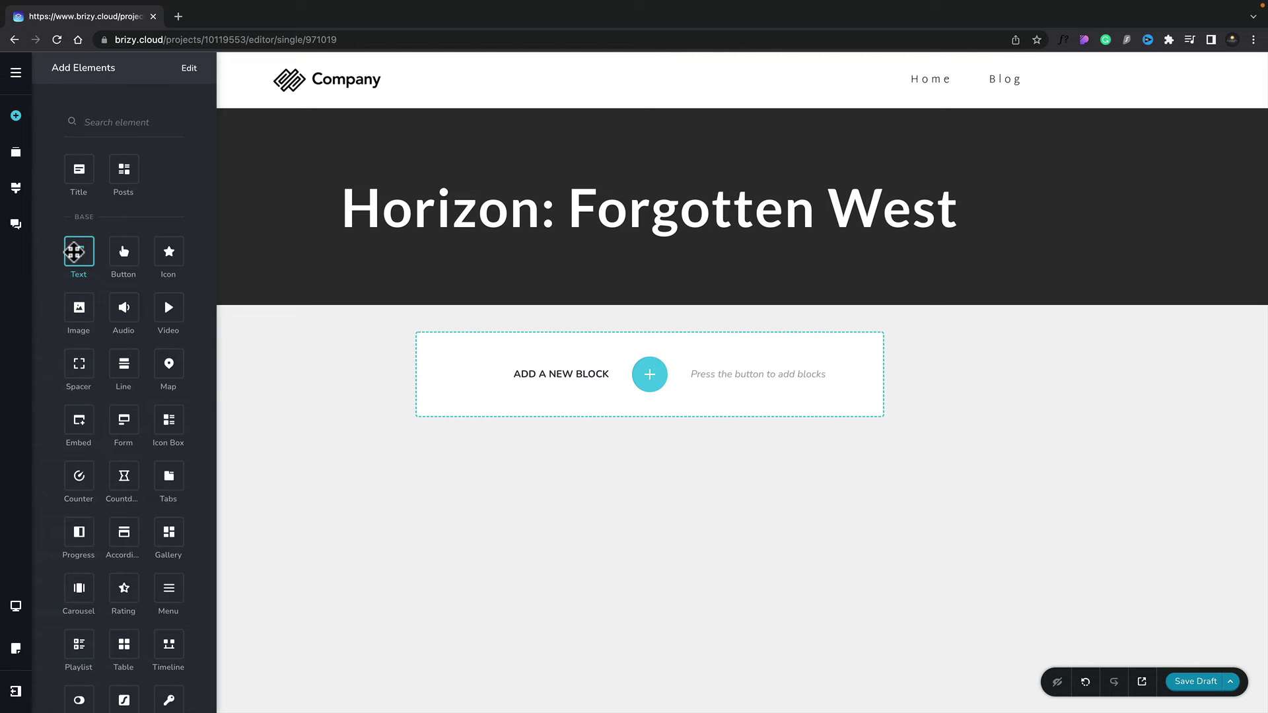
{"action": "left_click_drag", "start_coordinate": [74, 250], "coordinate": [559, 243]}
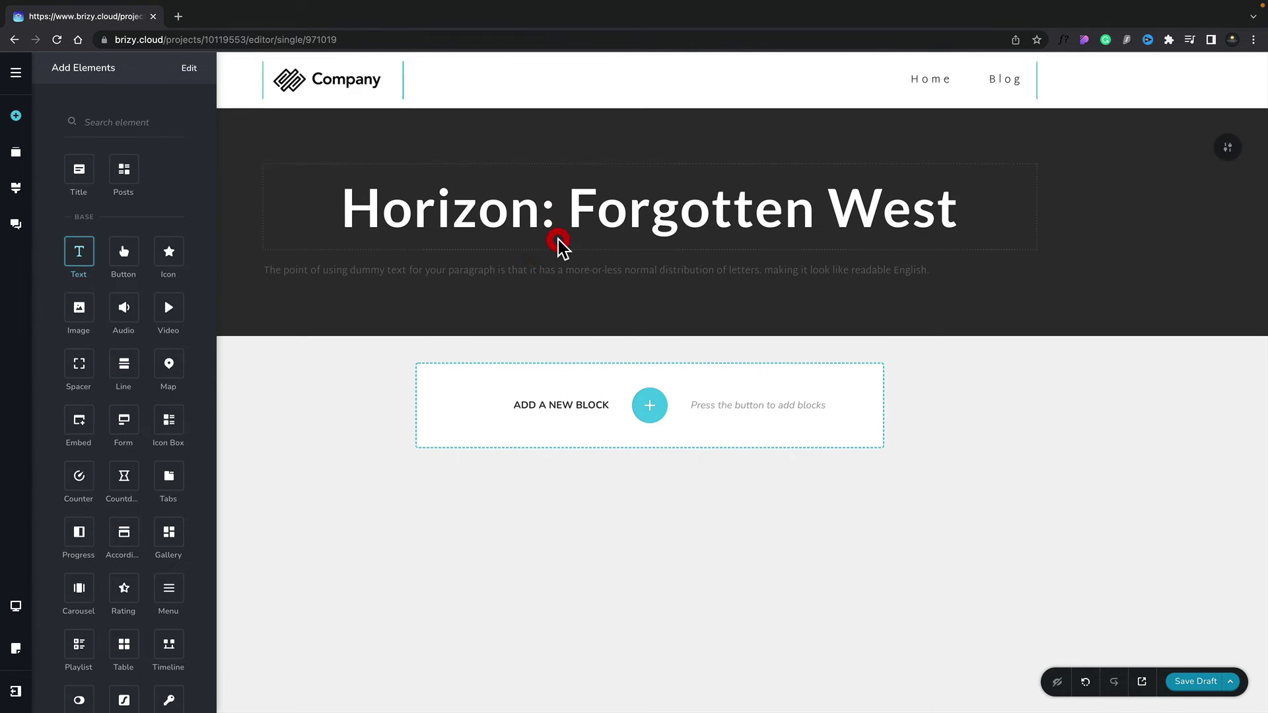
{"action": "left_click", "coordinate": [484, 268]}
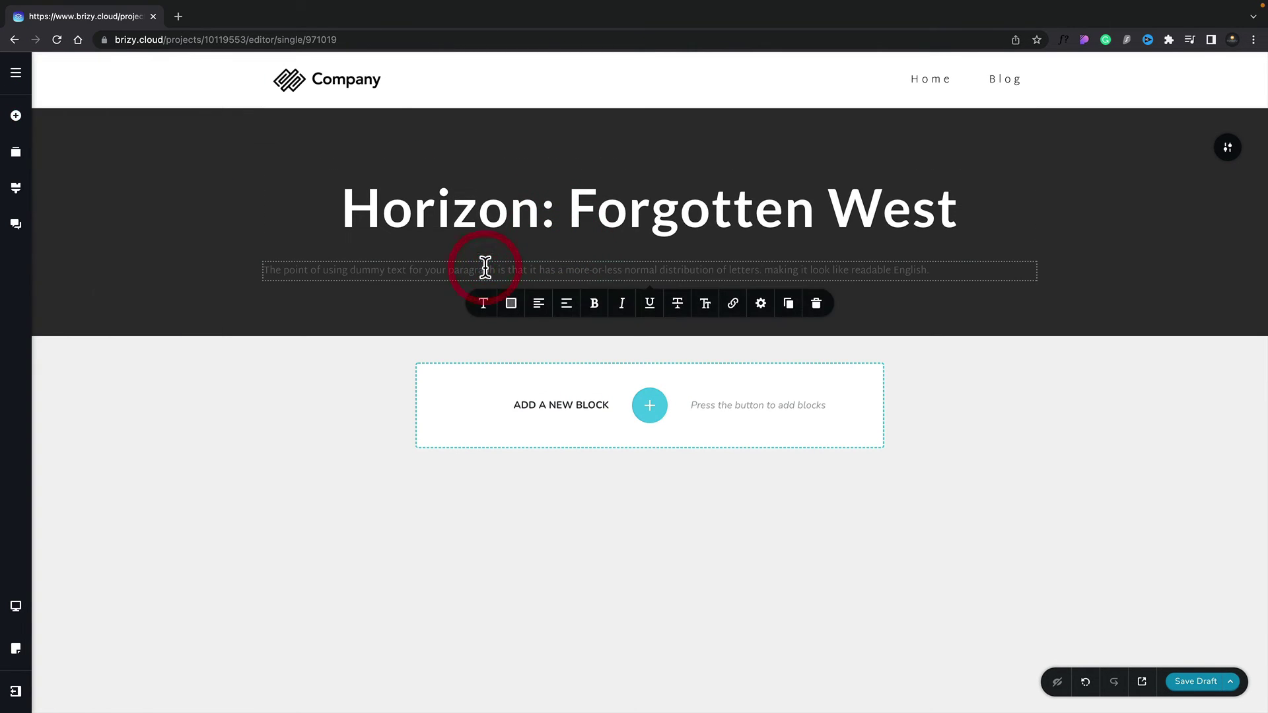
{"action": "left_click", "coordinate": [486, 304]}
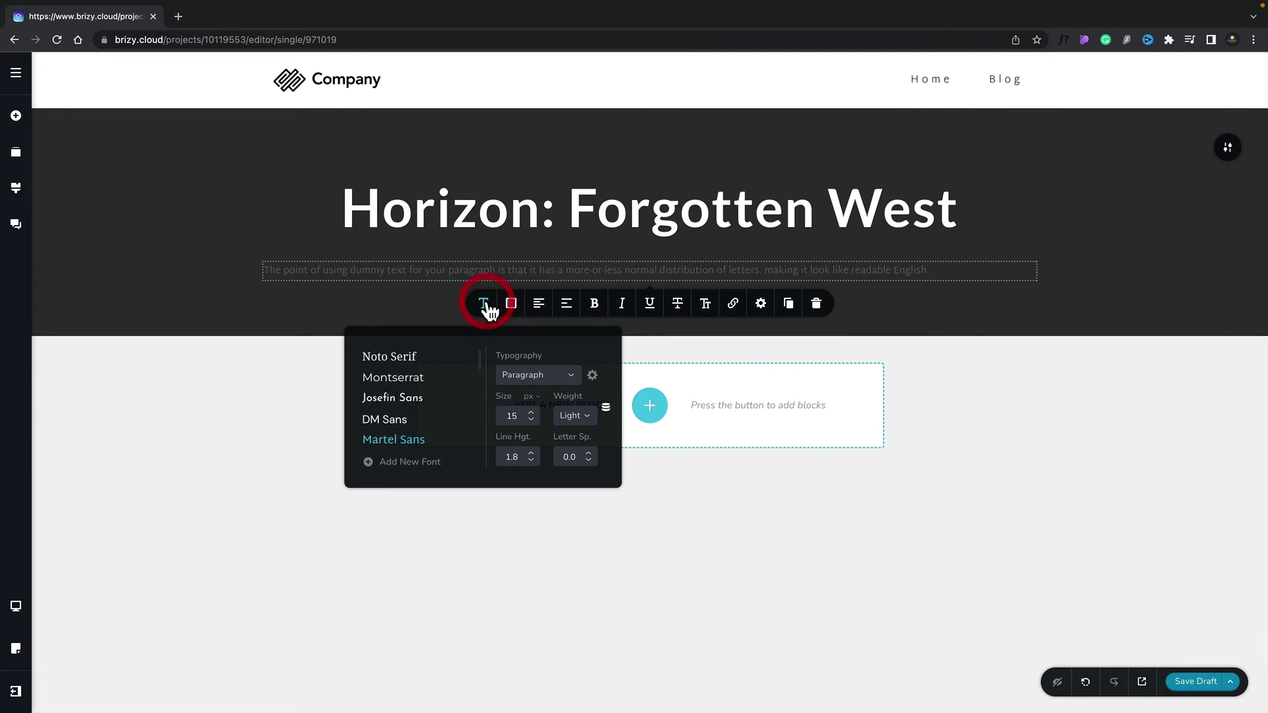
{"action": "left_click", "coordinate": [605, 409]}
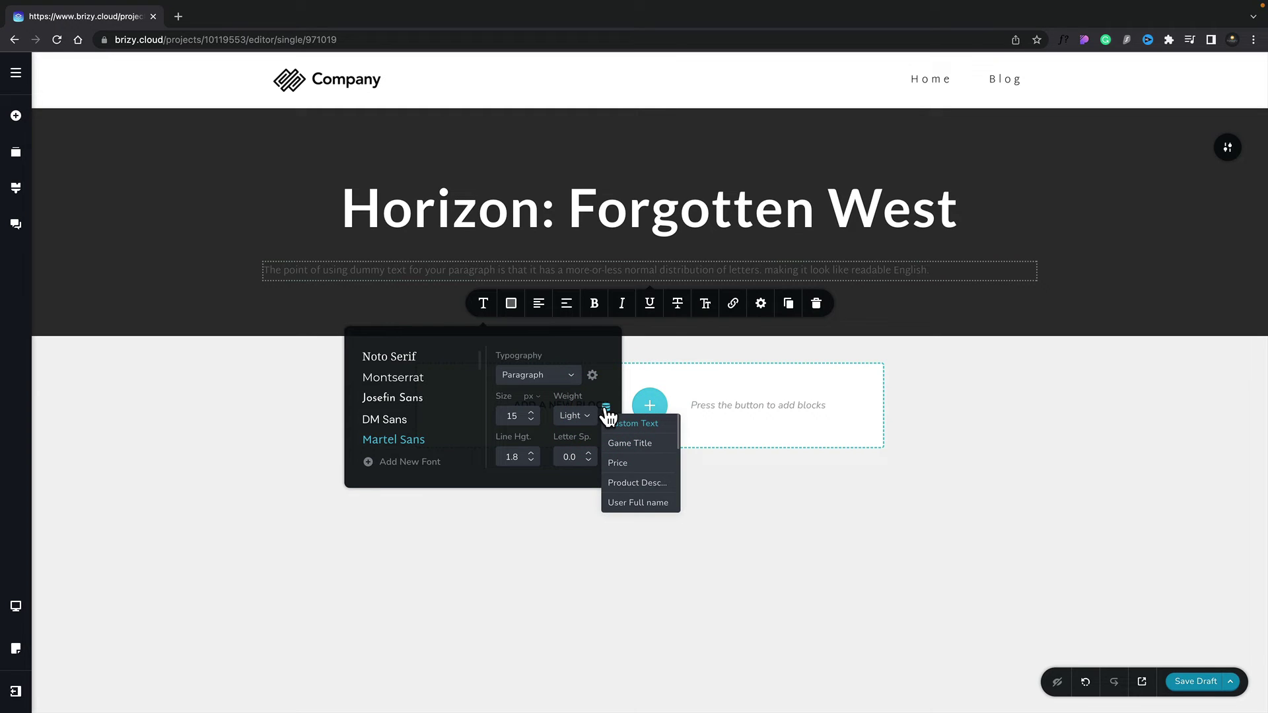
{"action": "left_click", "coordinate": [630, 466]}
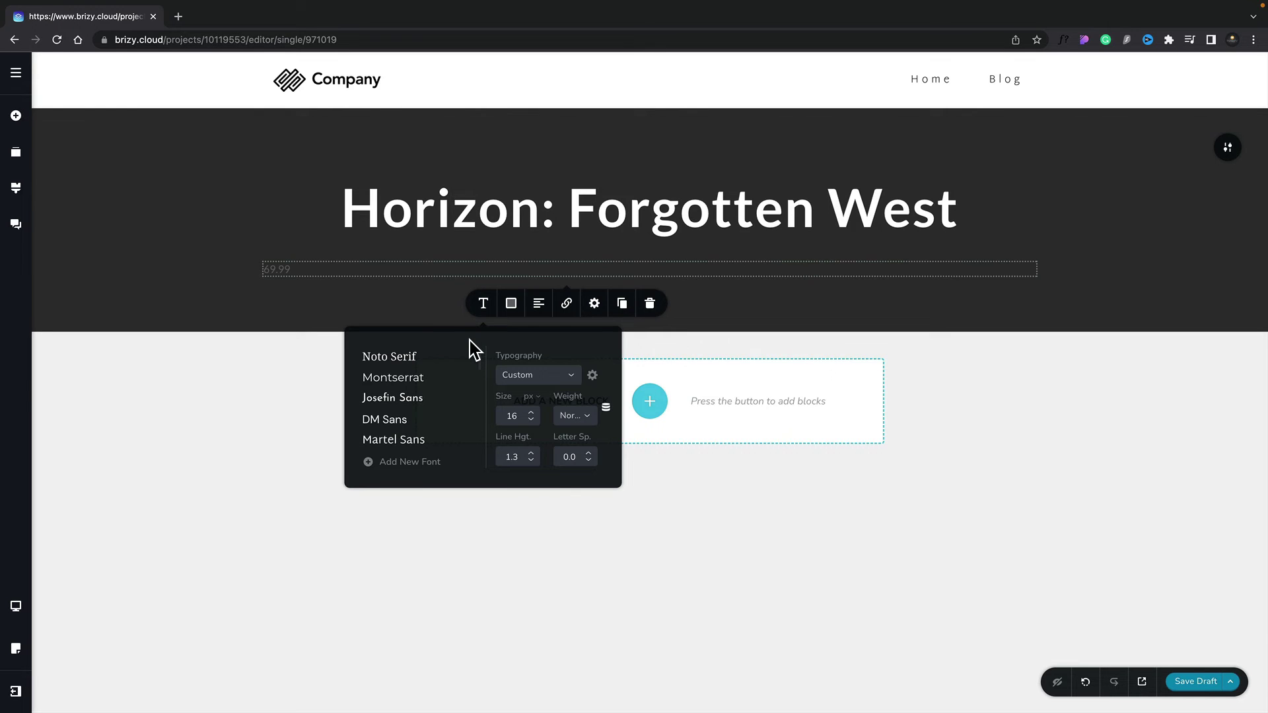
Step: Apply the Heading 4 typography style to the price text
{"action": "left_click", "coordinate": [533, 375]}
{"action": "scroll", "coordinate": [540, 430], "scroll_direction": "down", "scroll_amount": 4}
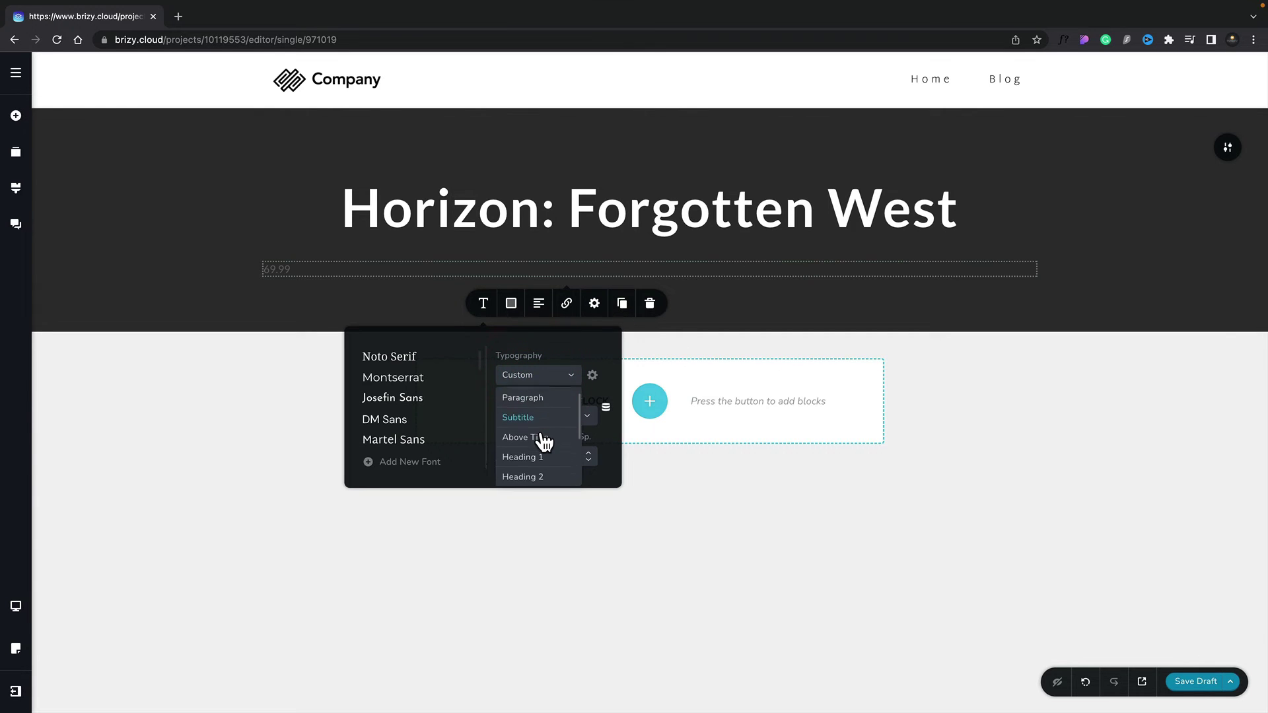
{"action": "left_click", "coordinate": [536, 461]}
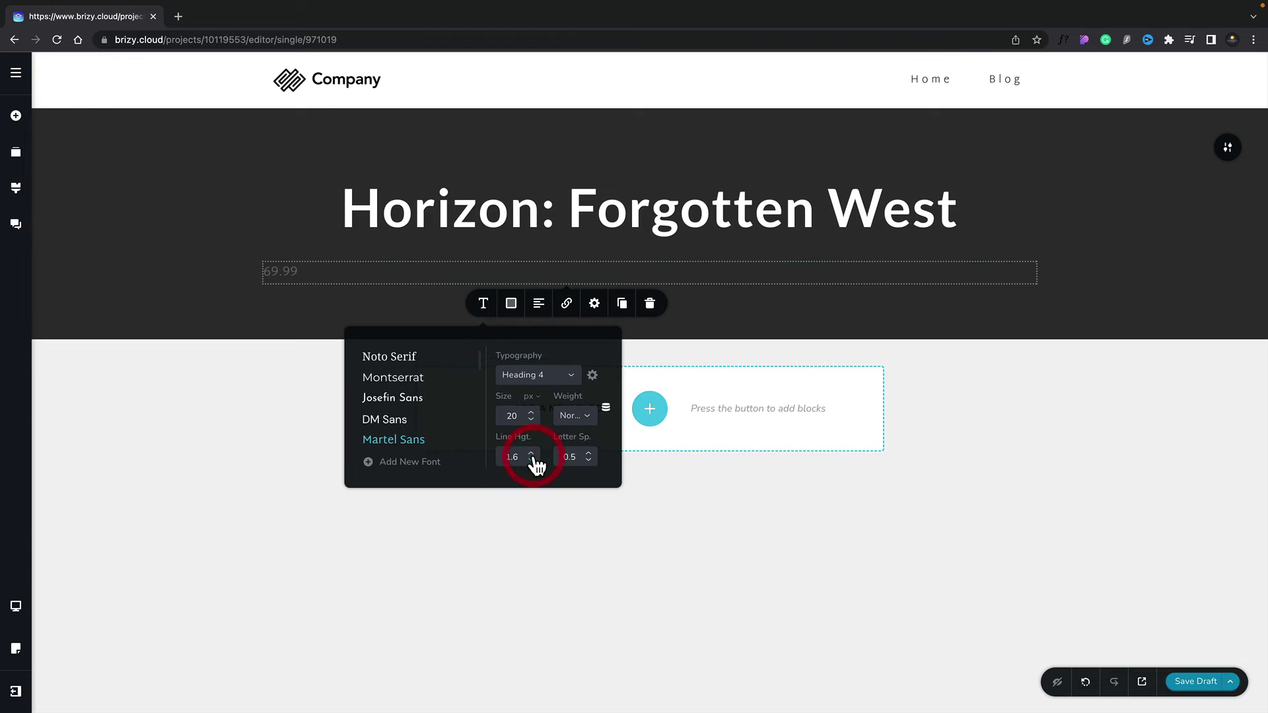
Step: Make the price text white, #FFFFFF, and centre-align it
{"action": "left_click", "coordinate": [515, 303]}
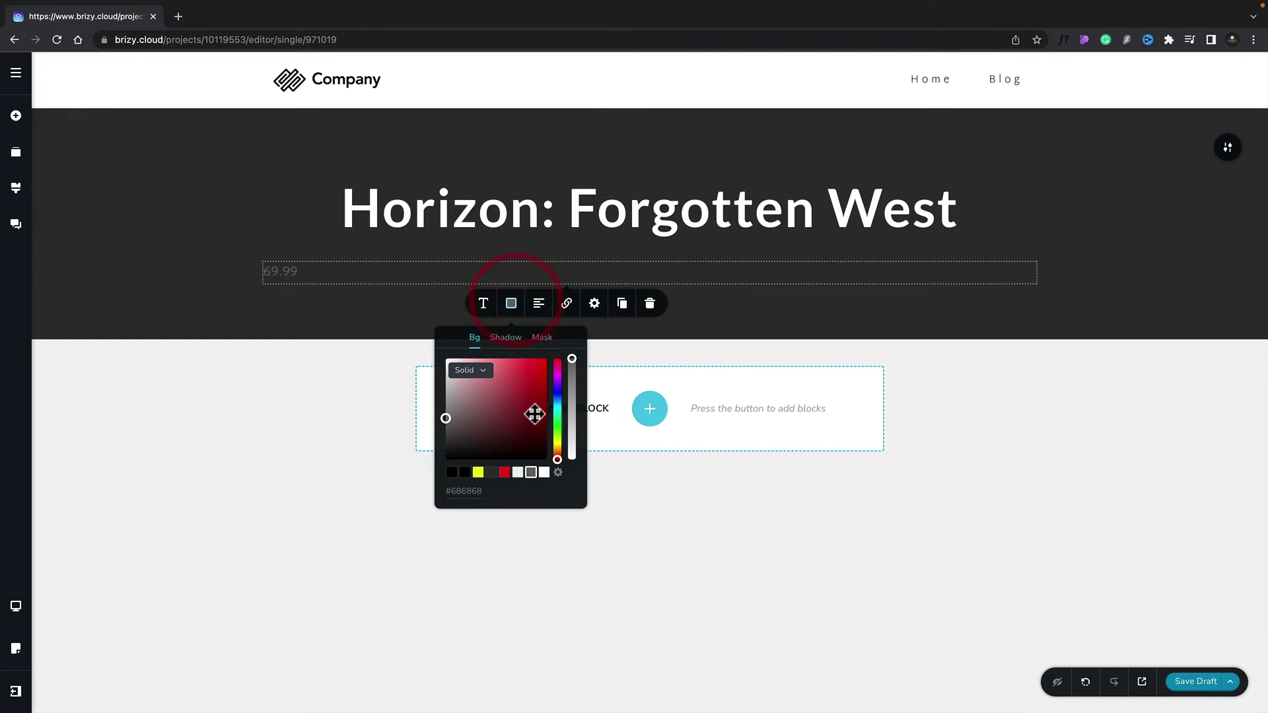
{"action": "left_click", "coordinate": [544, 472]}
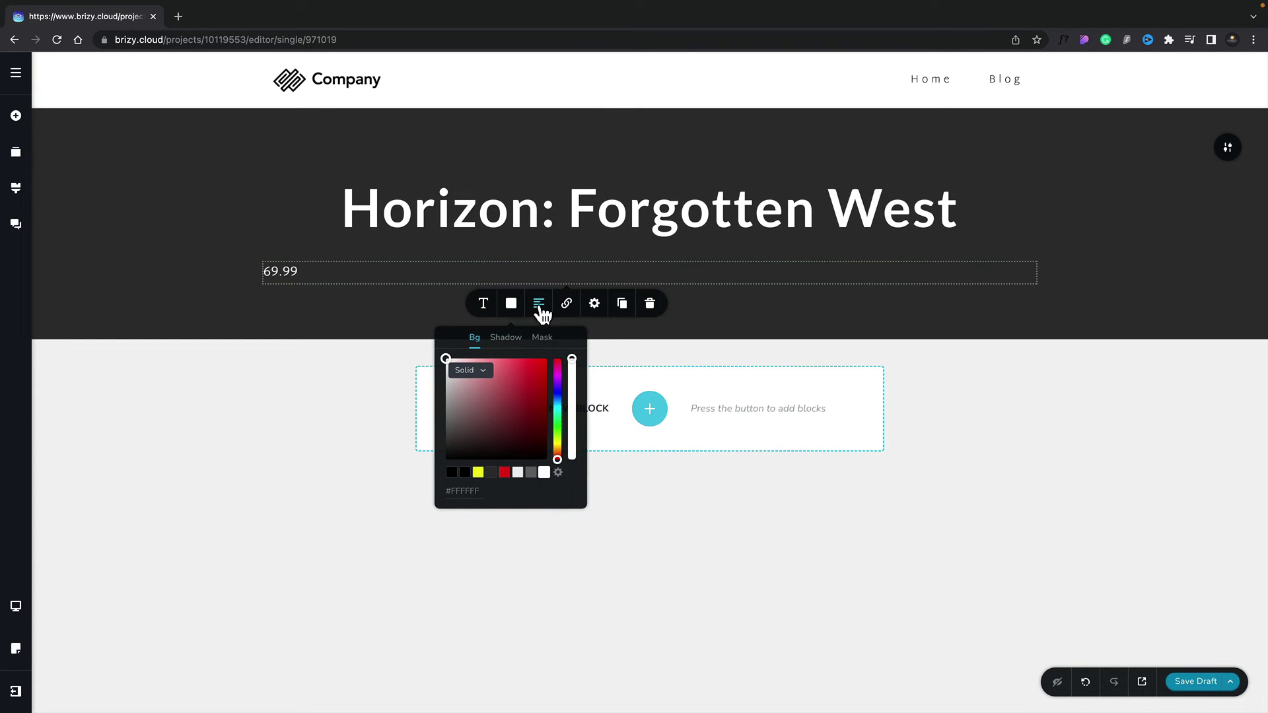
{"action": "left_click", "coordinate": [539, 305]}
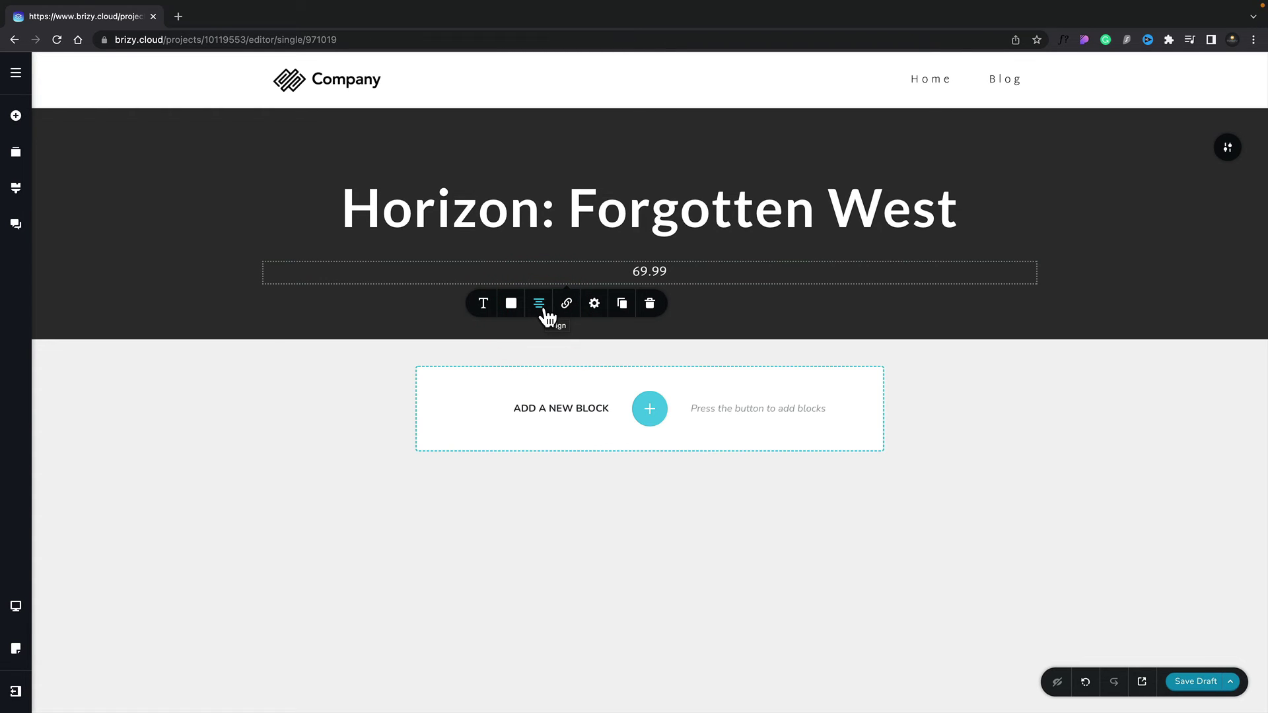
Step: Add a blank block below the dark block and divide it into a narrow left column and a wide right column
{"action": "left_click", "coordinate": [654, 412]}
{"action": "left_click", "coordinate": [427, 221]}
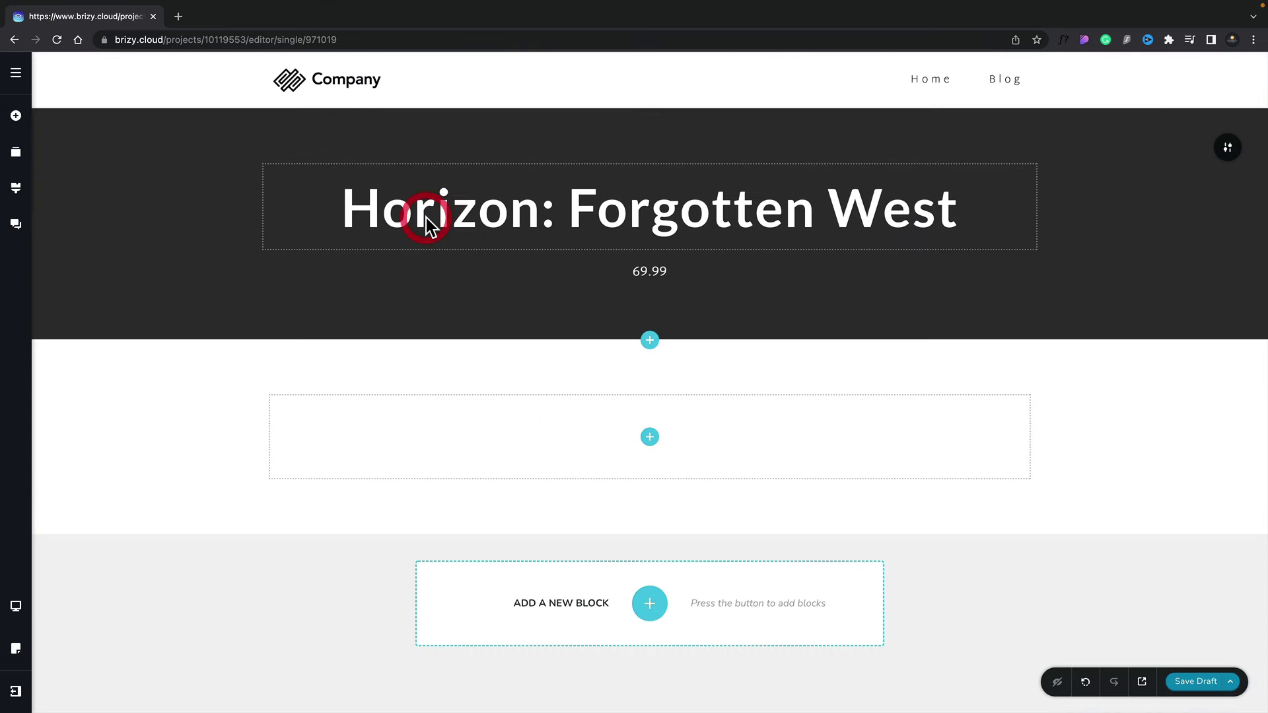
{"action": "left_click", "coordinate": [16, 116]}
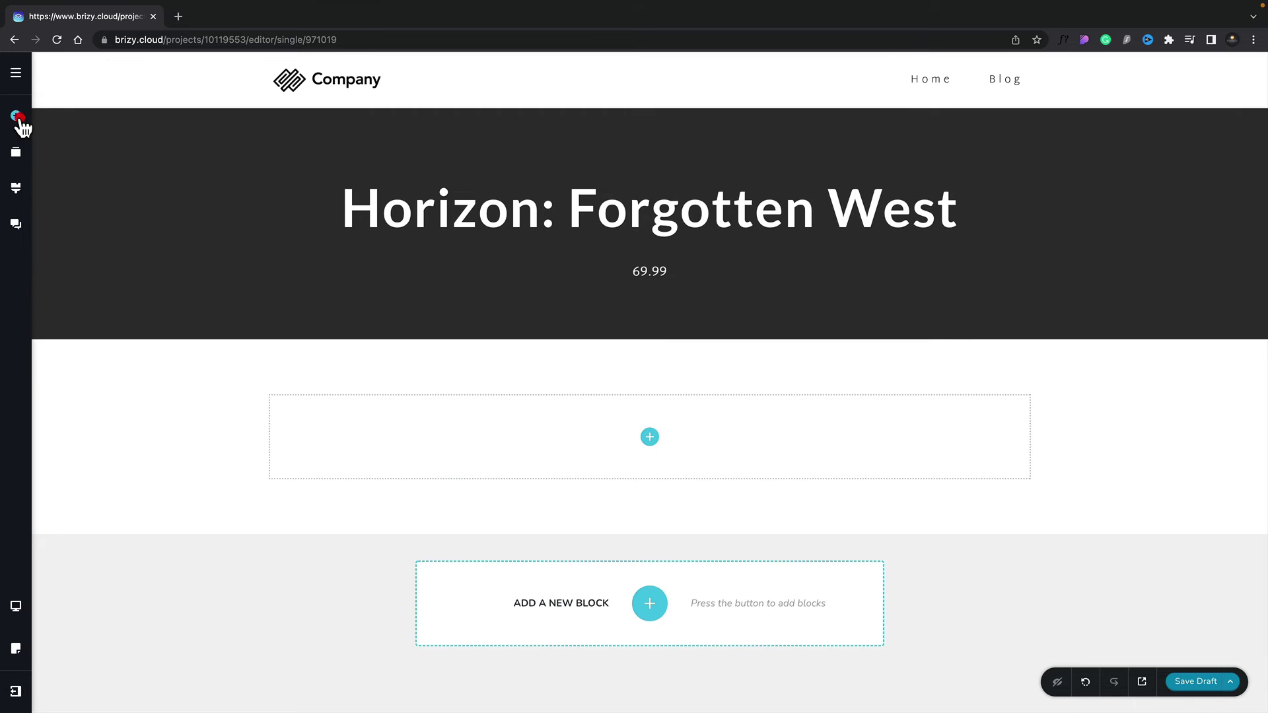
{"action": "scroll", "coordinate": [96, 610], "scroll_direction": "down", "scroll_amount": 3}
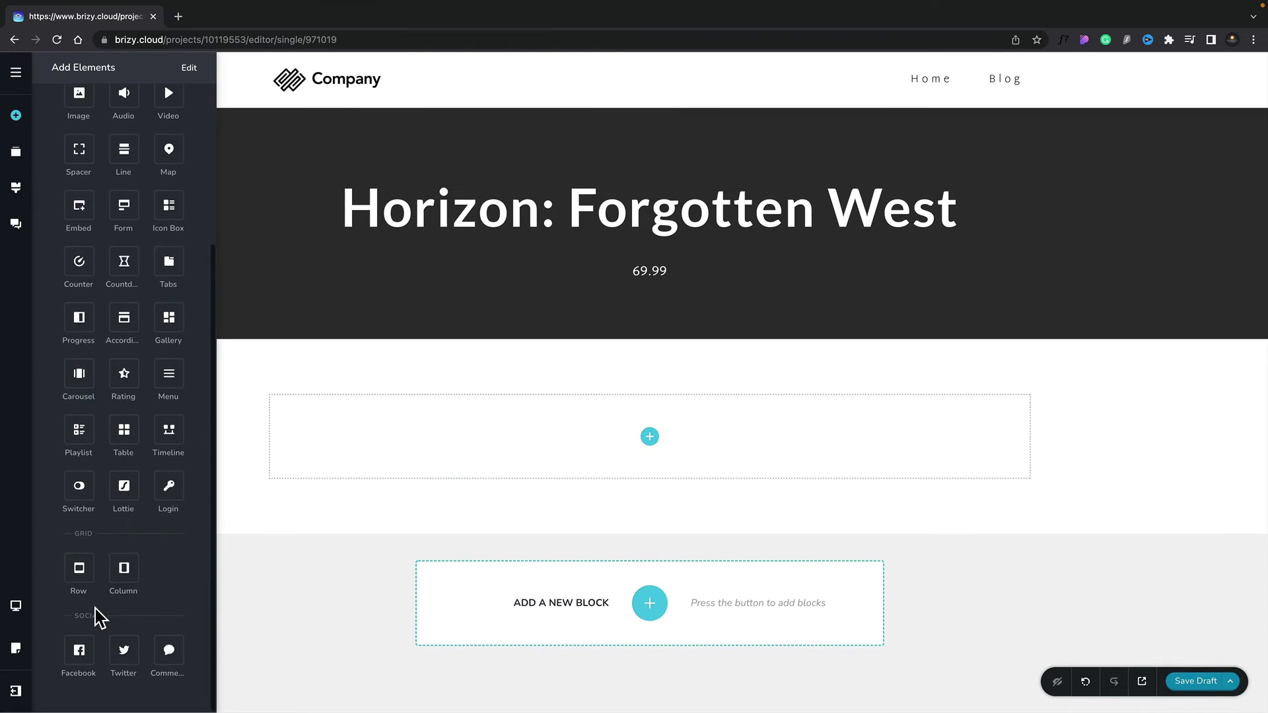
{"action": "left_click_drag", "start_coordinate": [118, 574], "coordinate": [455, 456]}
{"action": "left_click_drag", "start_coordinate": [649, 437], "coordinate": [495, 444]}
{"action": "left_click", "coordinate": [484, 445]}
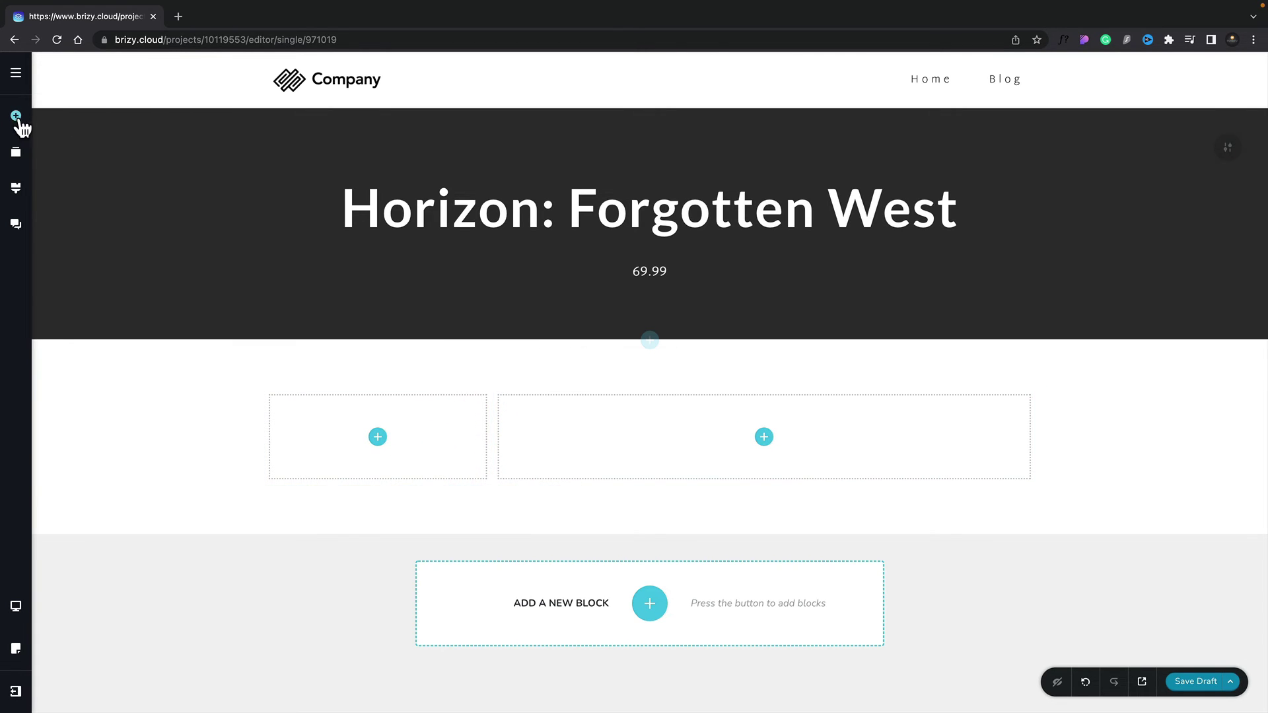
Step: Place an Image element in the narrow left column of the new block
{"action": "left_click", "coordinate": [17, 119]}
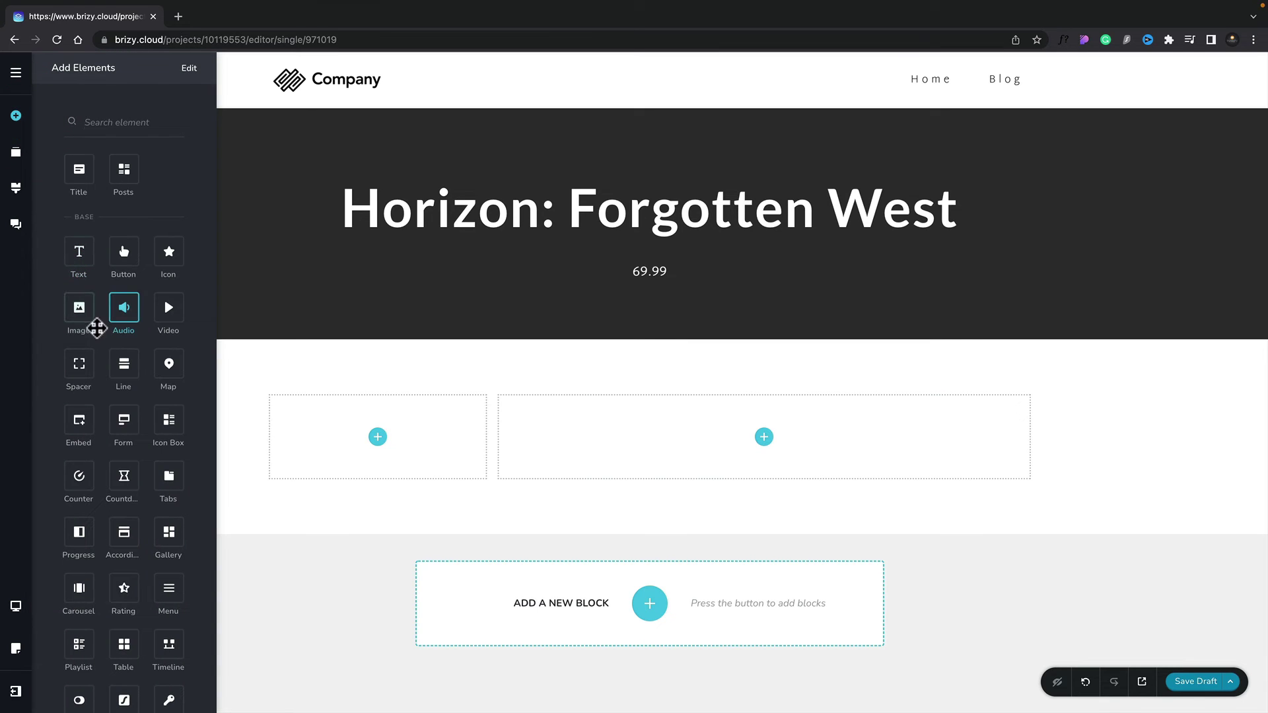
{"action": "left_click_drag", "start_coordinate": [80, 307], "coordinate": [338, 461]}
{"action": "left_click", "coordinate": [383, 463]}
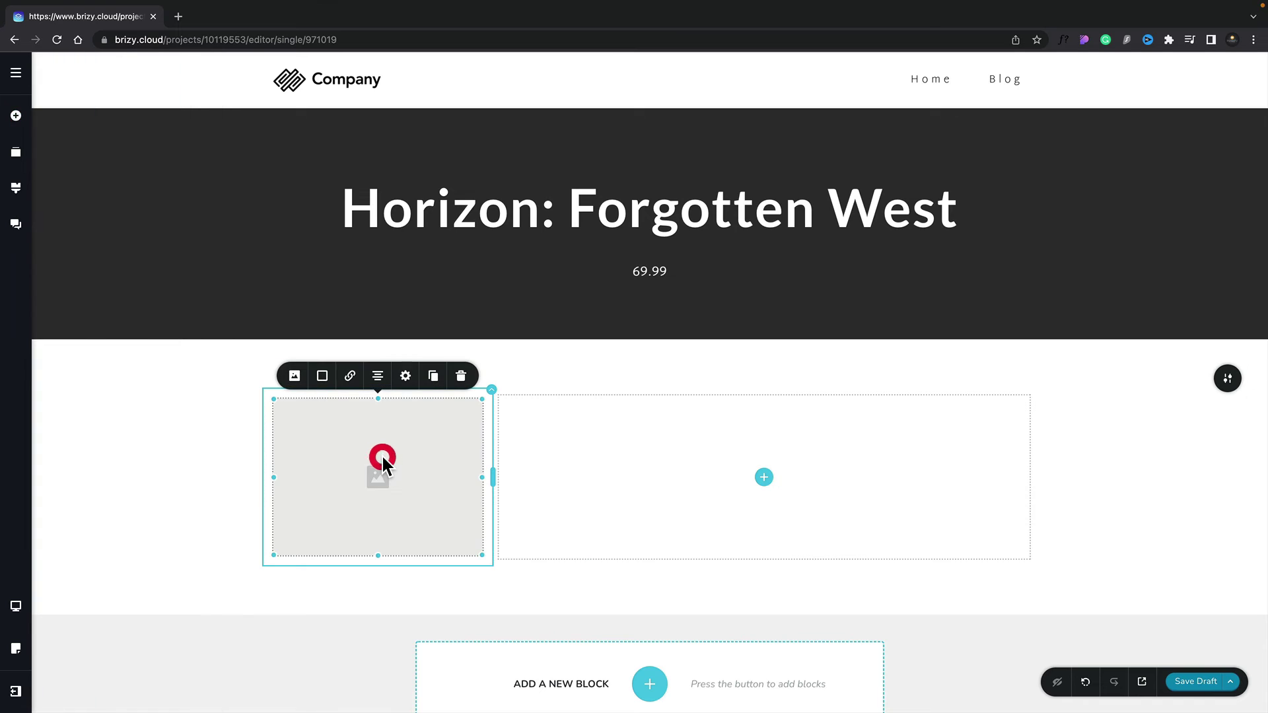
Step: Fill the image dynamically from the Product Image field at Custom size and enable Open in Lightbox for it
{"action": "left_click", "coordinate": [296, 377]}
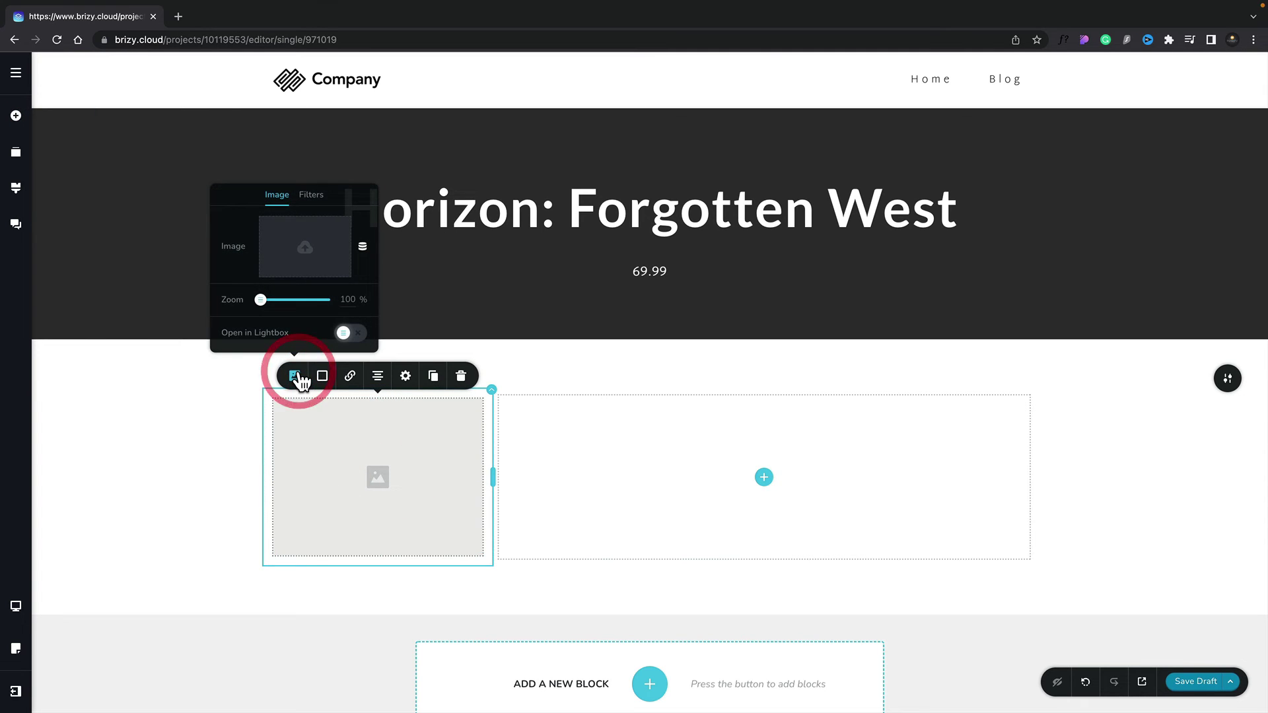
{"action": "left_click", "coordinate": [363, 256]}
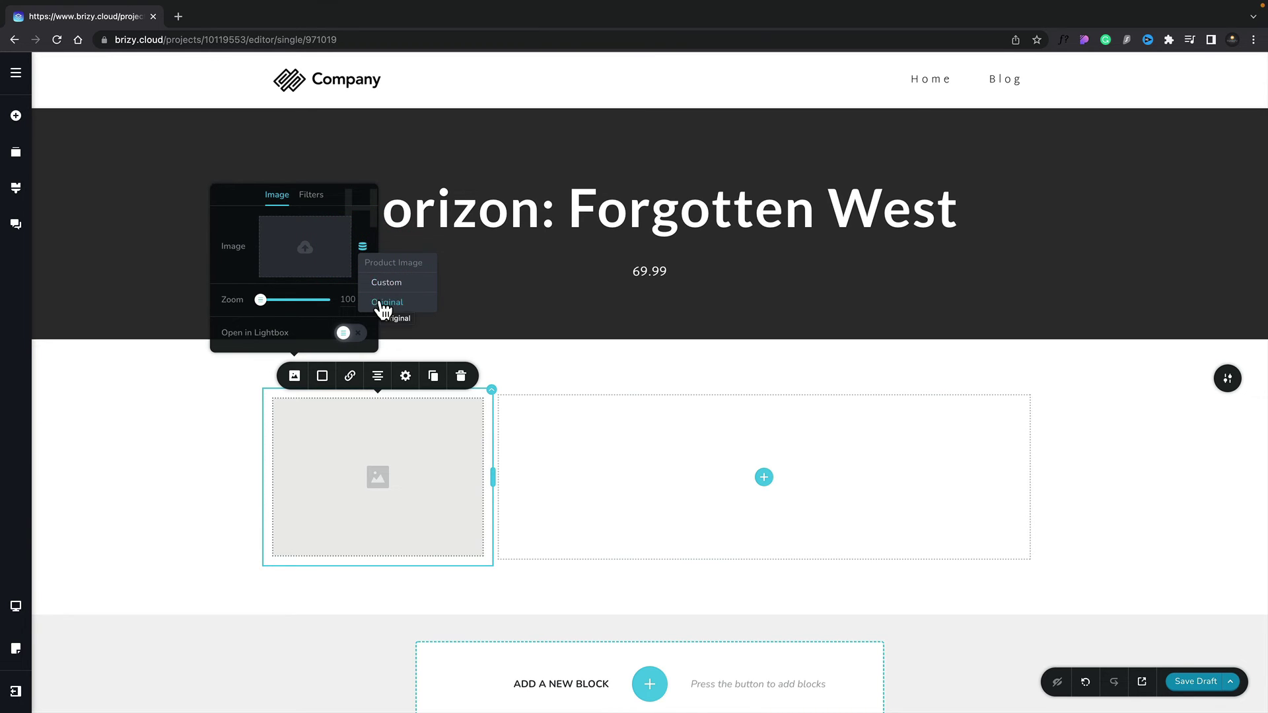
{"action": "left_click", "coordinate": [383, 290]}
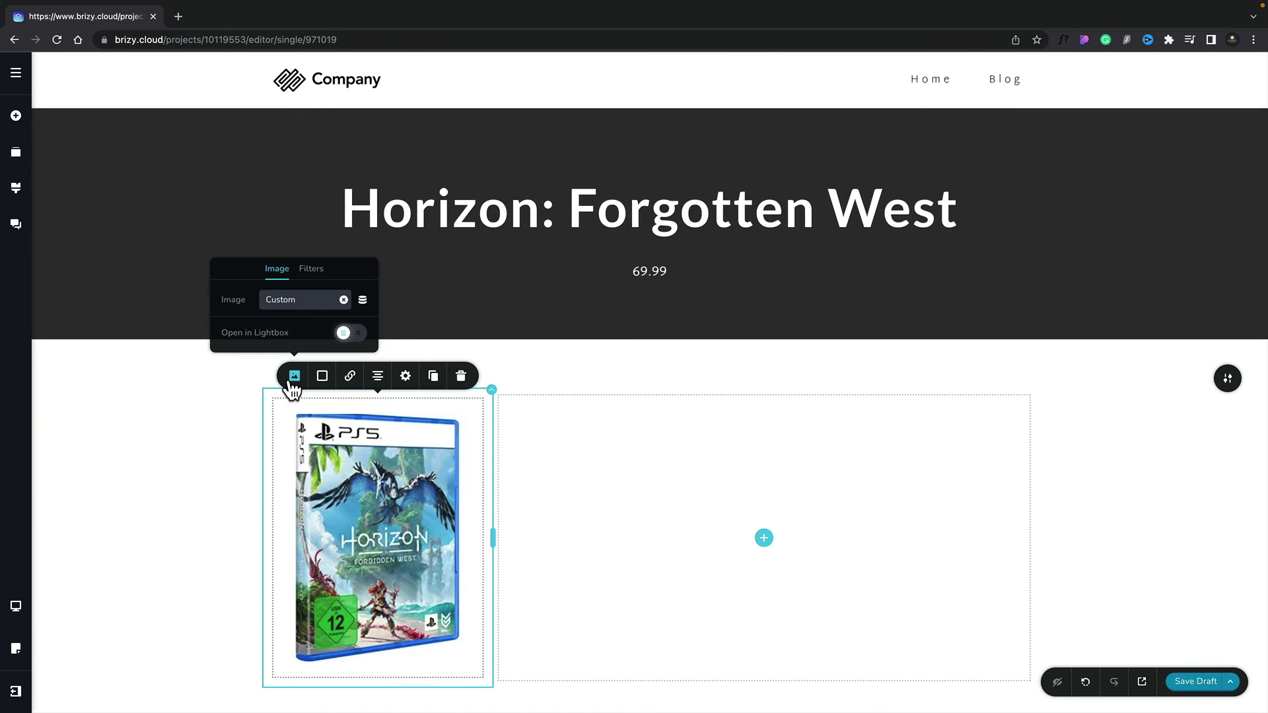
{"action": "left_click", "coordinate": [354, 333]}
Step: Place a Text element in the wide right column and fill it dynamically from the Product Description field
{"action": "left_click", "coordinate": [18, 120]}
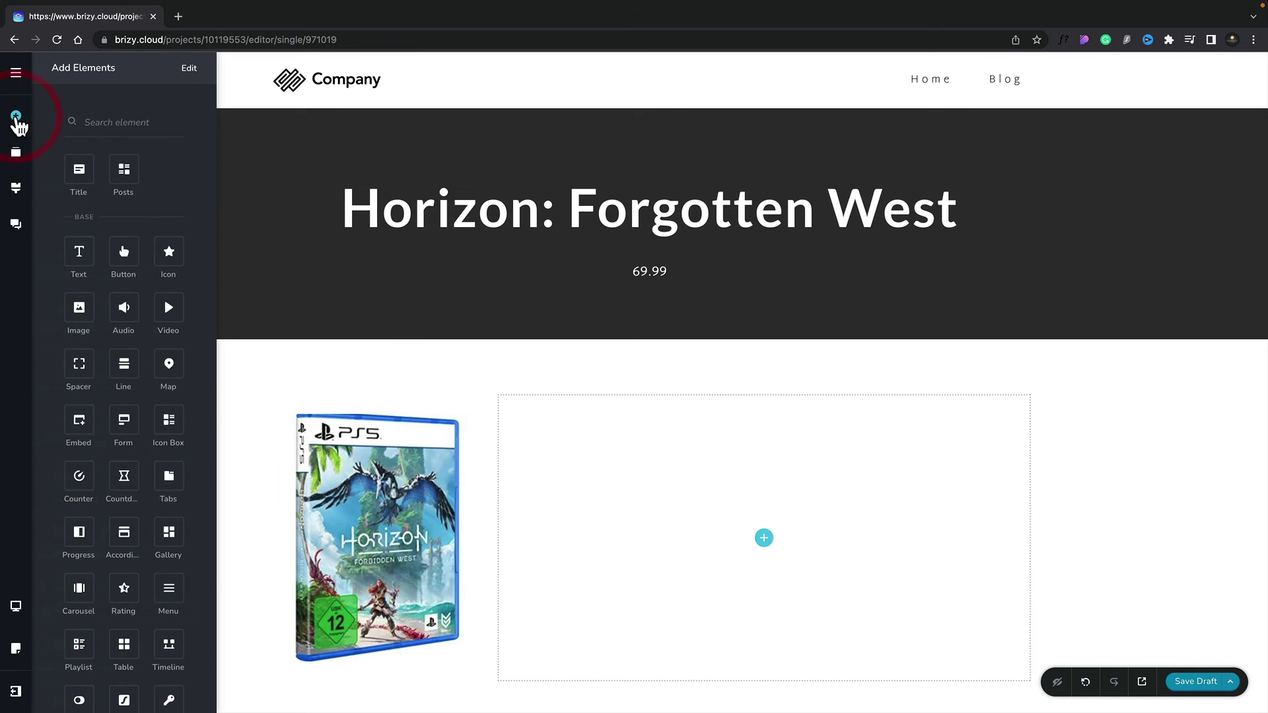
{"action": "left_click_drag", "start_coordinate": [74, 255], "coordinate": [572, 476]}
{"action": "left_click", "coordinate": [597, 420]}
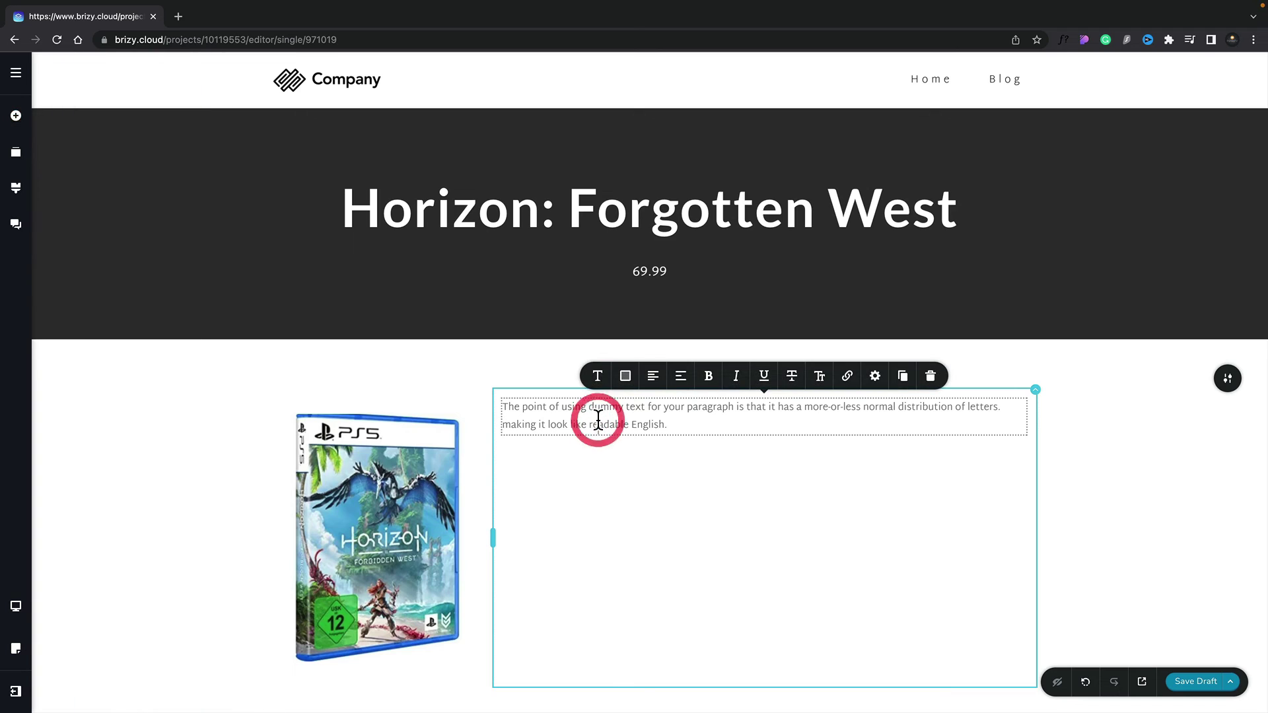
{"action": "left_click", "coordinate": [598, 378]}
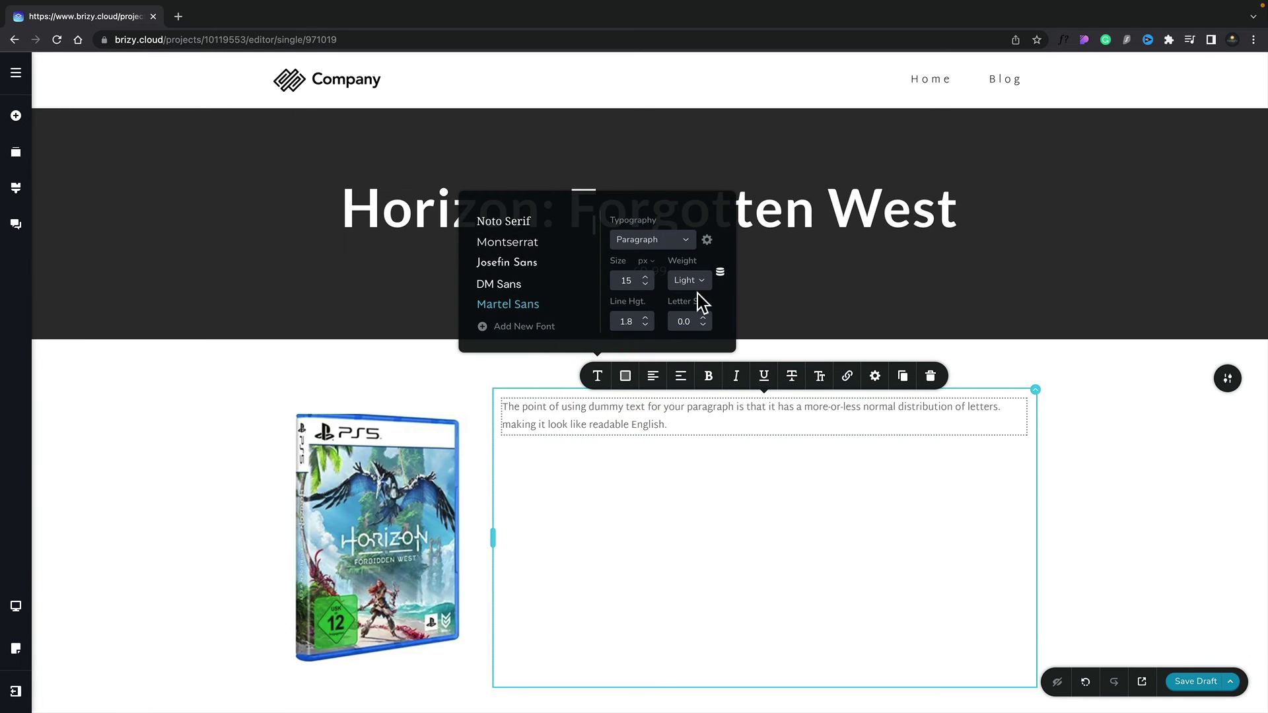
{"action": "left_click", "coordinate": [721, 273]}
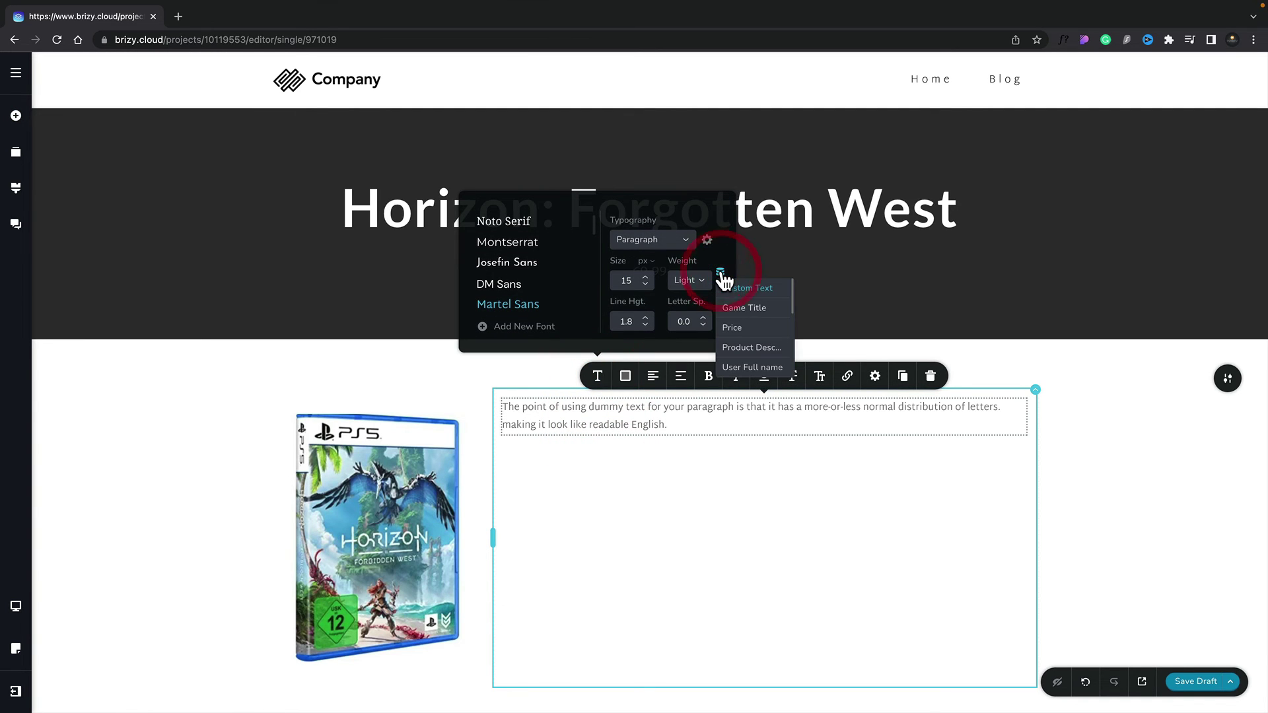
{"action": "left_click", "coordinate": [744, 348]}
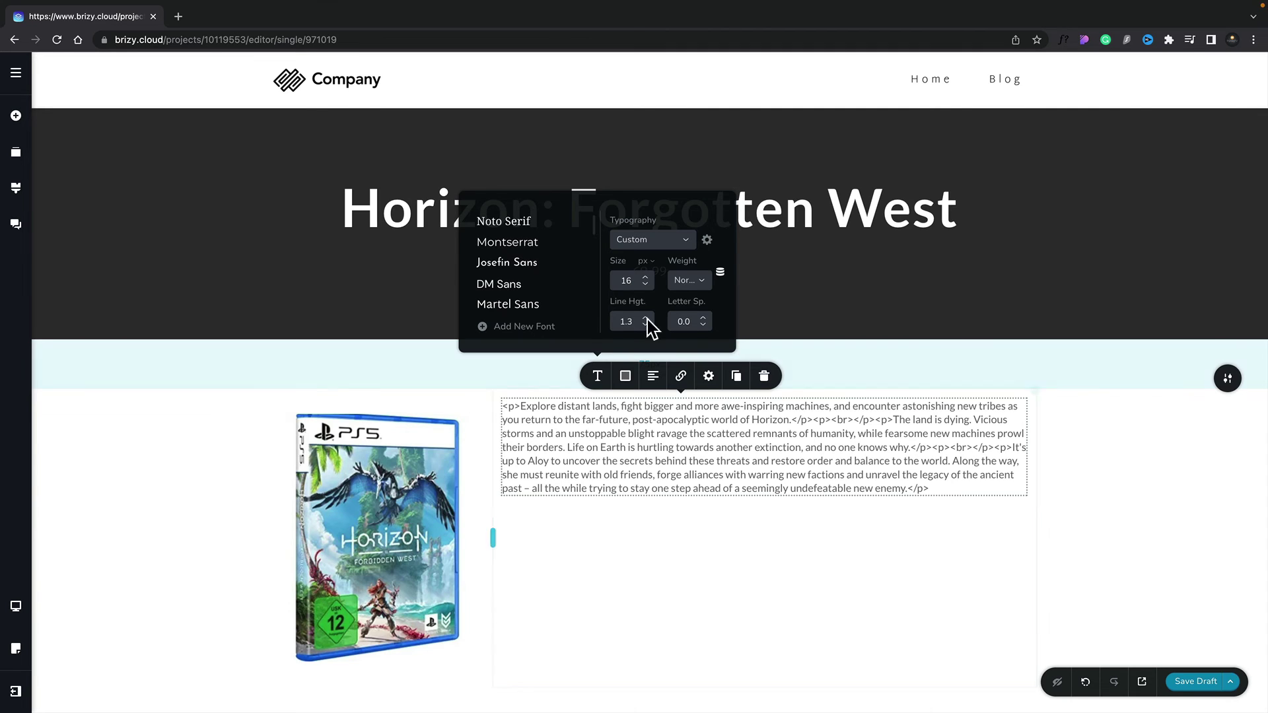
Step: Place a Button element beneath the product description and give it a solid red background
{"action": "left_click", "coordinate": [16, 118]}
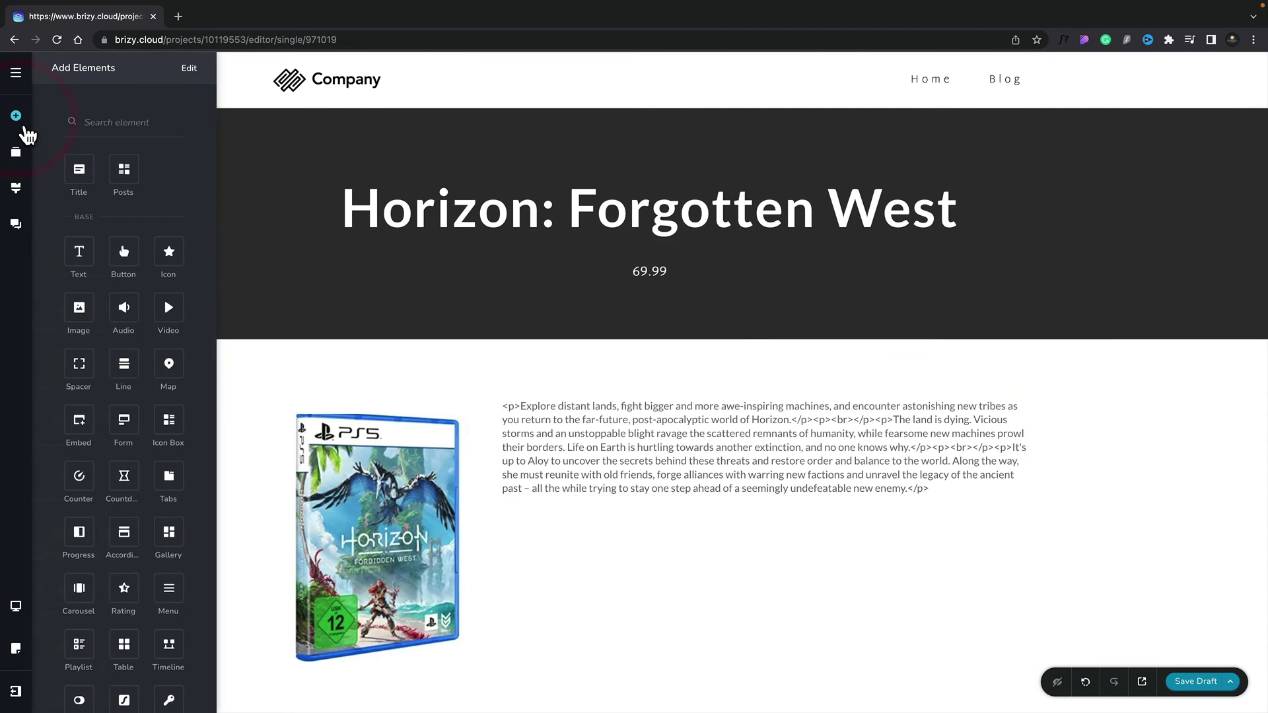
{"action": "left_click_drag", "start_coordinate": [123, 253], "coordinate": [546, 508]}
{"action": "left_click", "coordinate": [775, 527]}
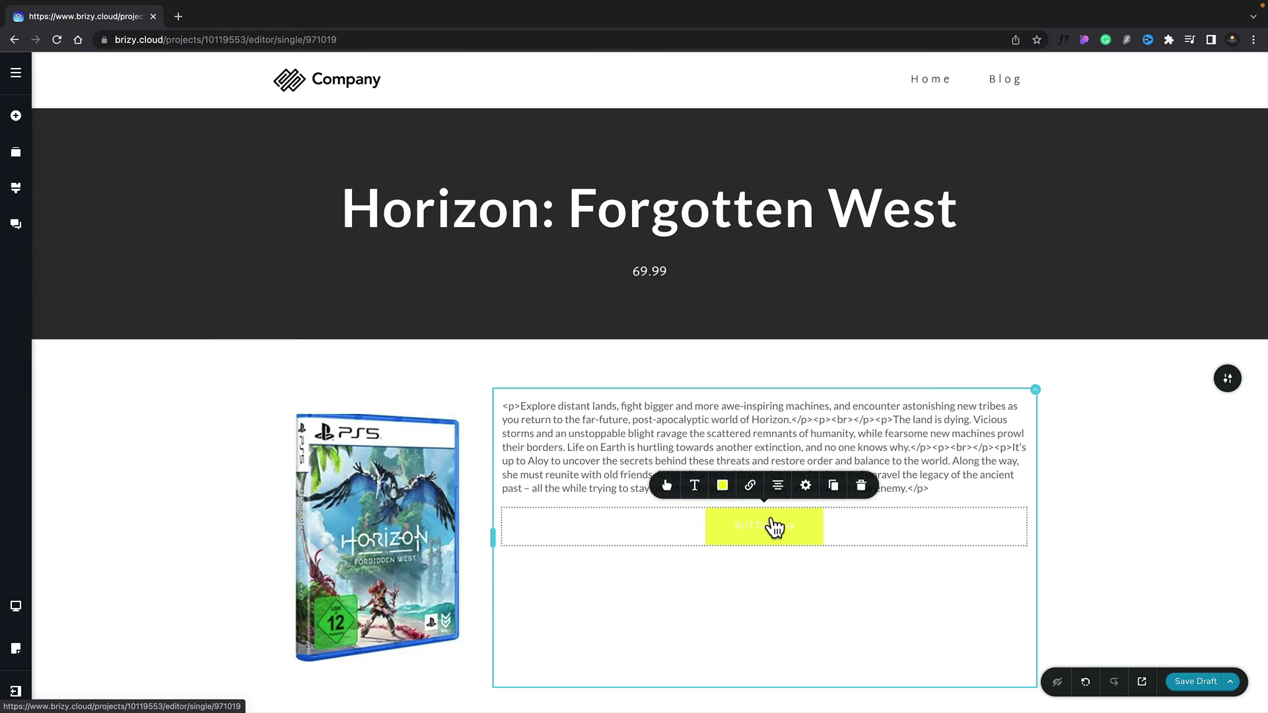
{"action": "left_click", "coordinate": [723, 485]}
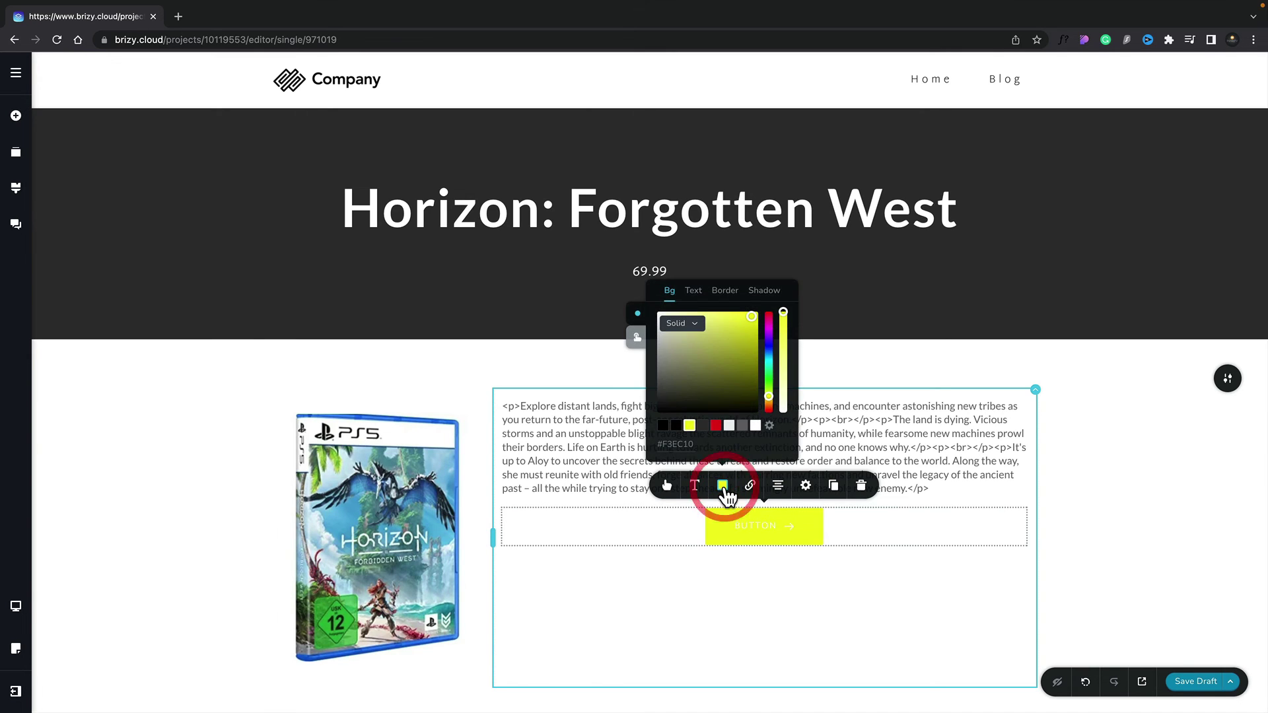
{"action": "left_click", "coordinate": [715, 426]}
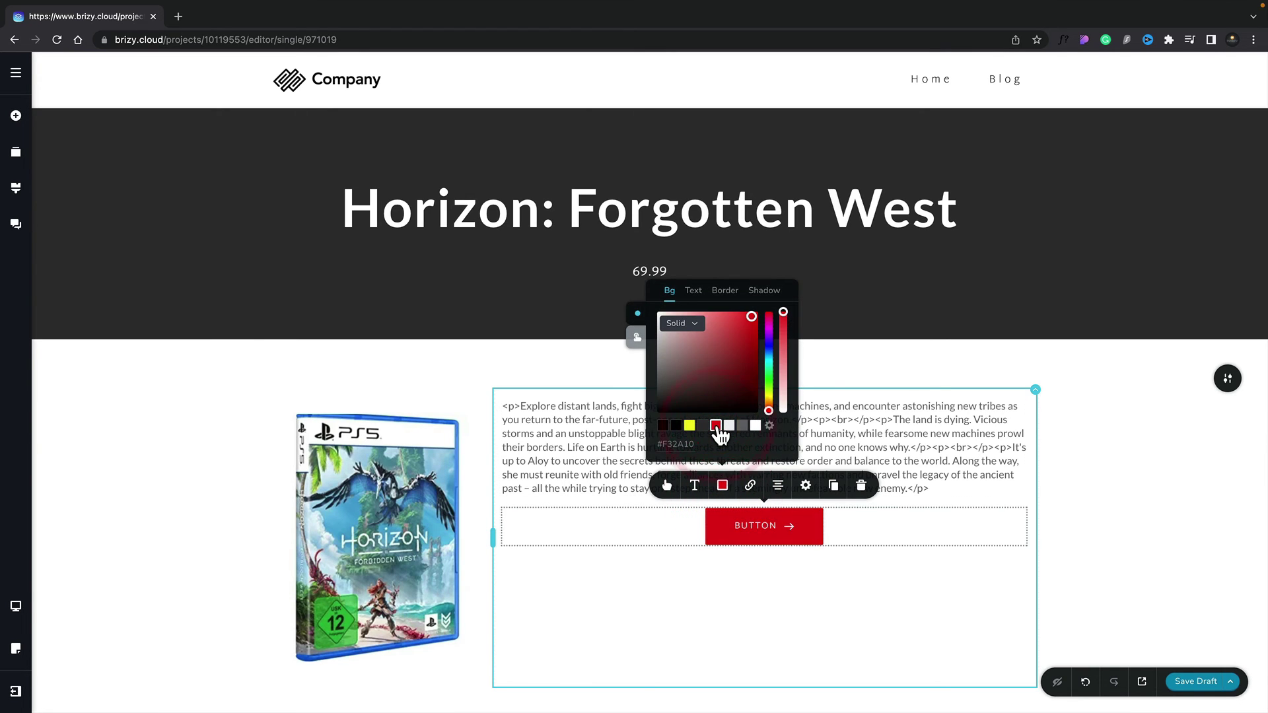
Step: Link the button to the dynamic Game URL, set to open in a new tab, and change its label to VIEW GAME
{"action": "left_click", "coordinate": [750, 487]}
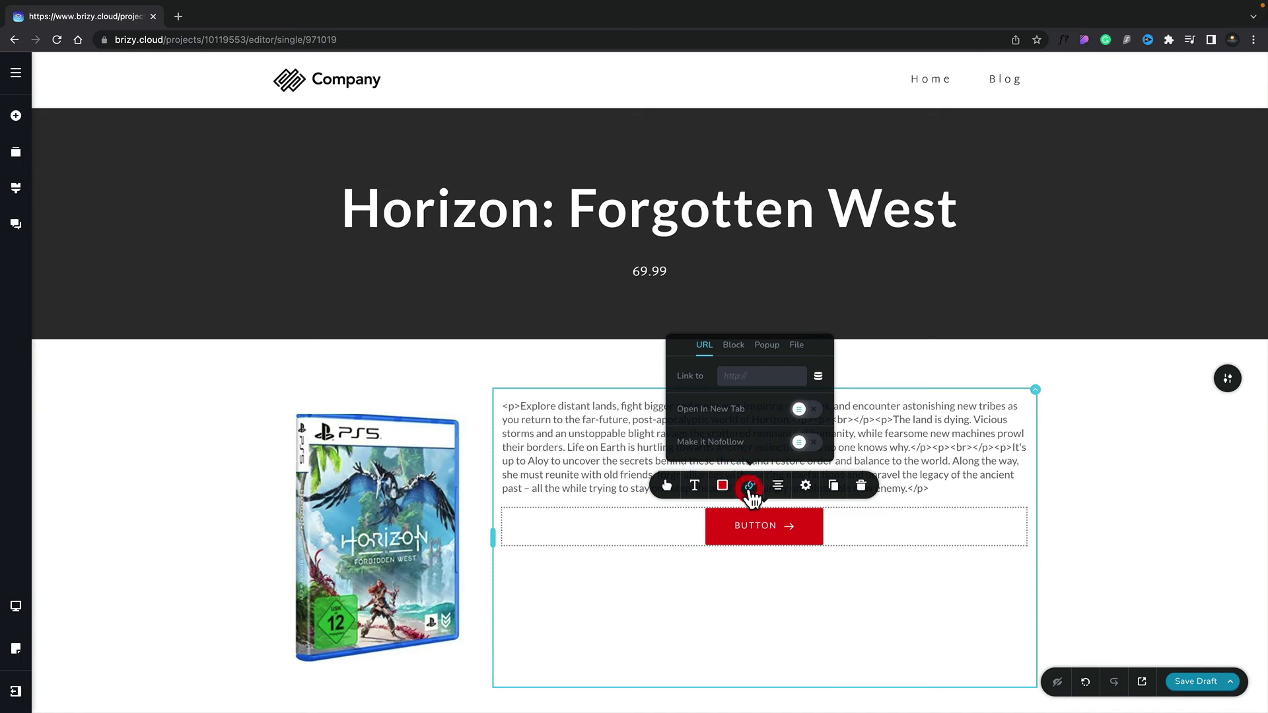
{"action": "left_click", "coordinate": [818, 378]}
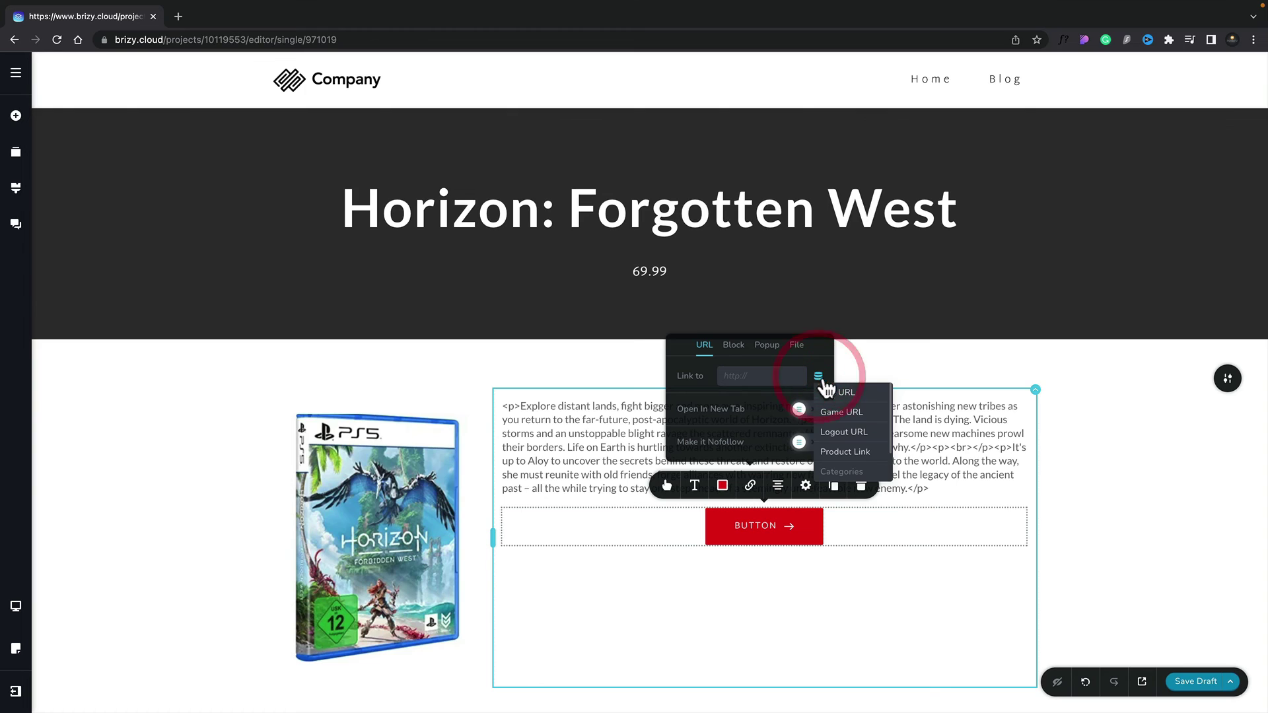
{"action": "left_click", "coordinate": [839, 414]}
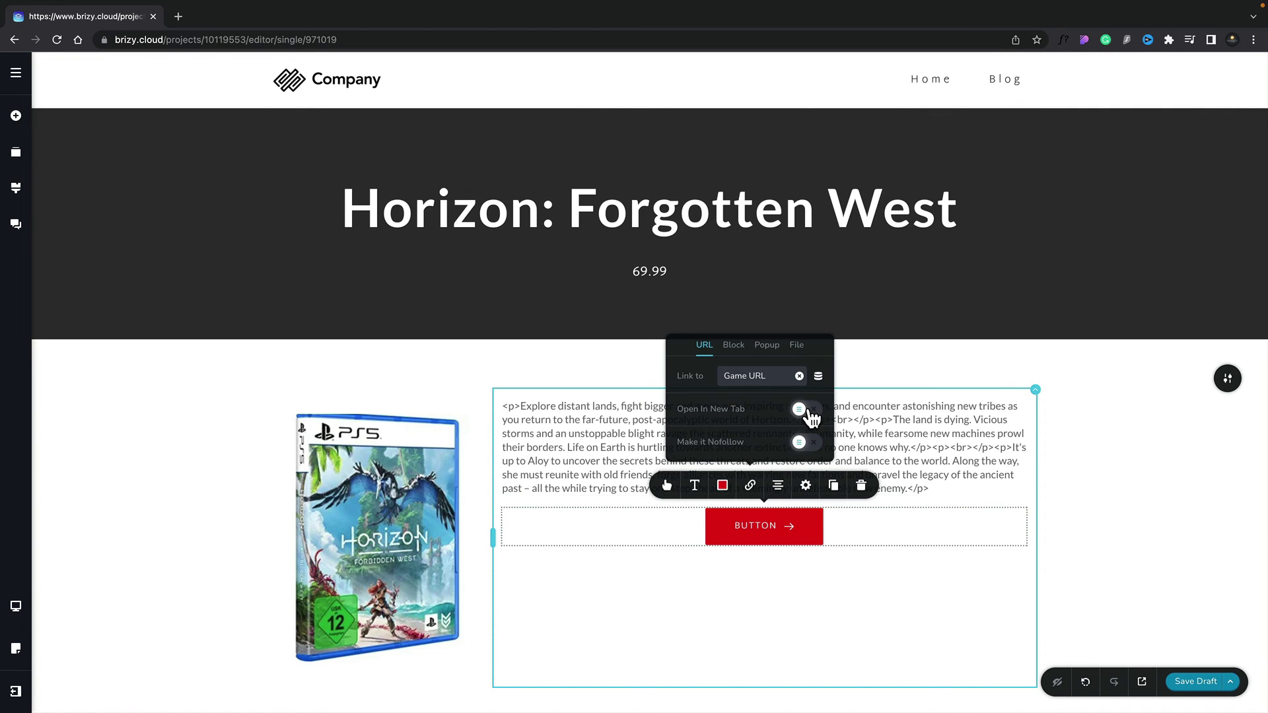
{"action": "left_click", "coordinate": [807, 411]}
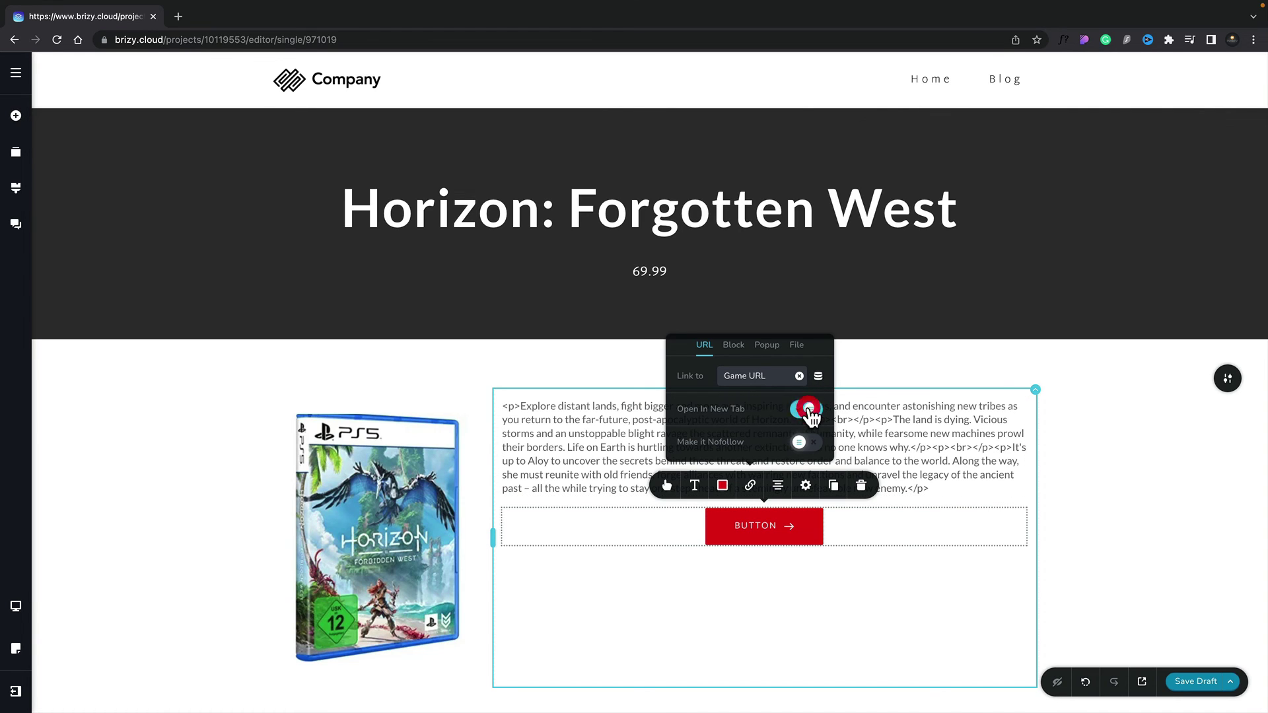
{"action": "double_click", "coordinate": [757, 524]}
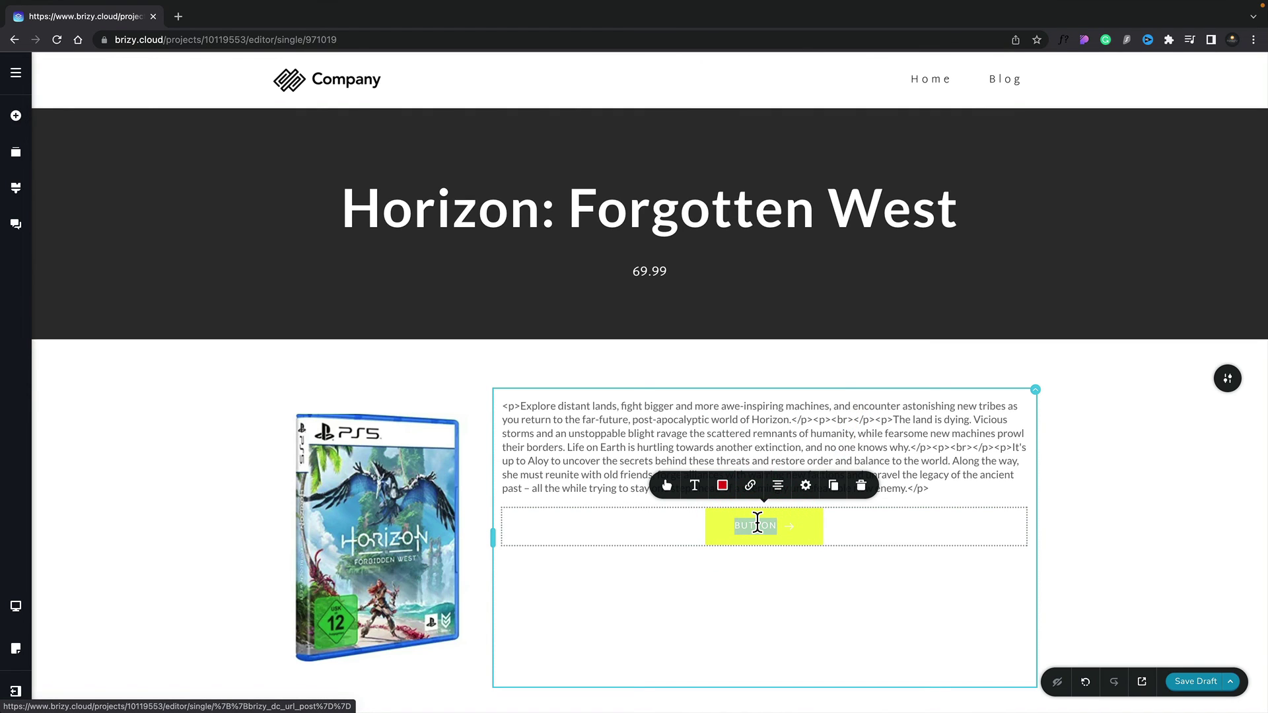
{"action": "type", "text": "VIEW GAME"}
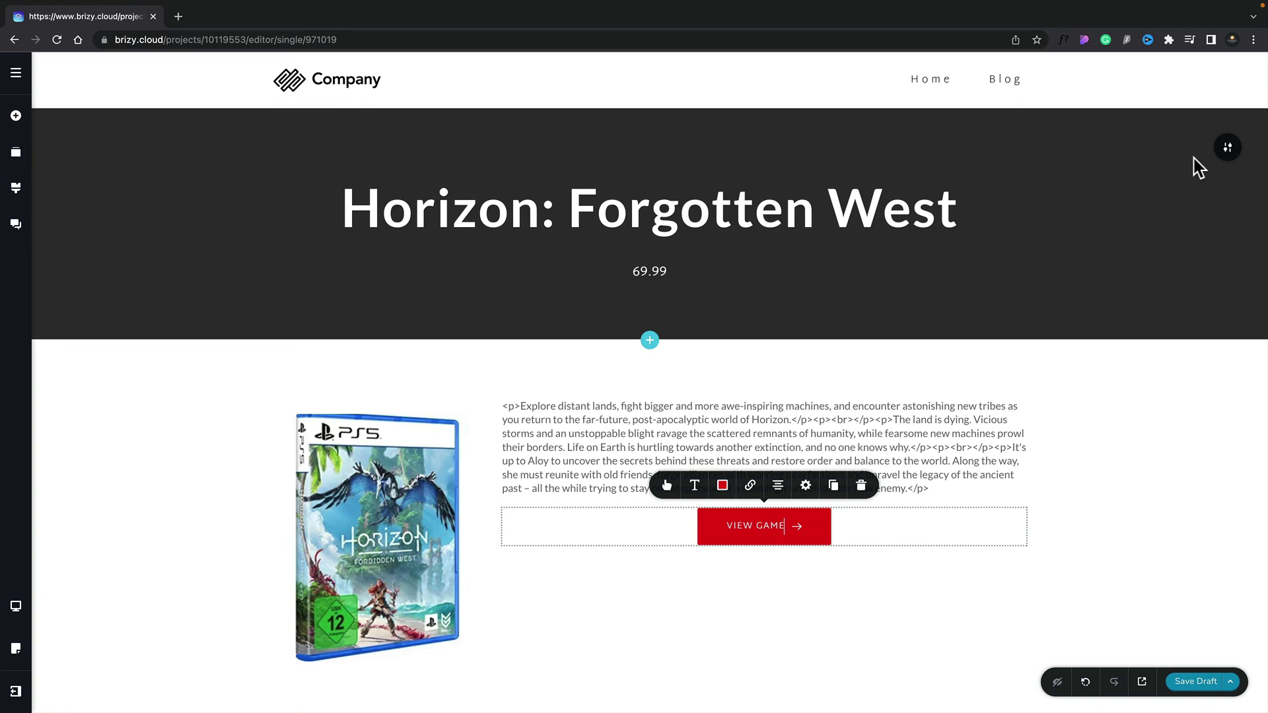
Step: Make the dark title section global and set its display condition to include All Games, saving the condition
{"action": "left_click", "coordinate": [1226, 150]}
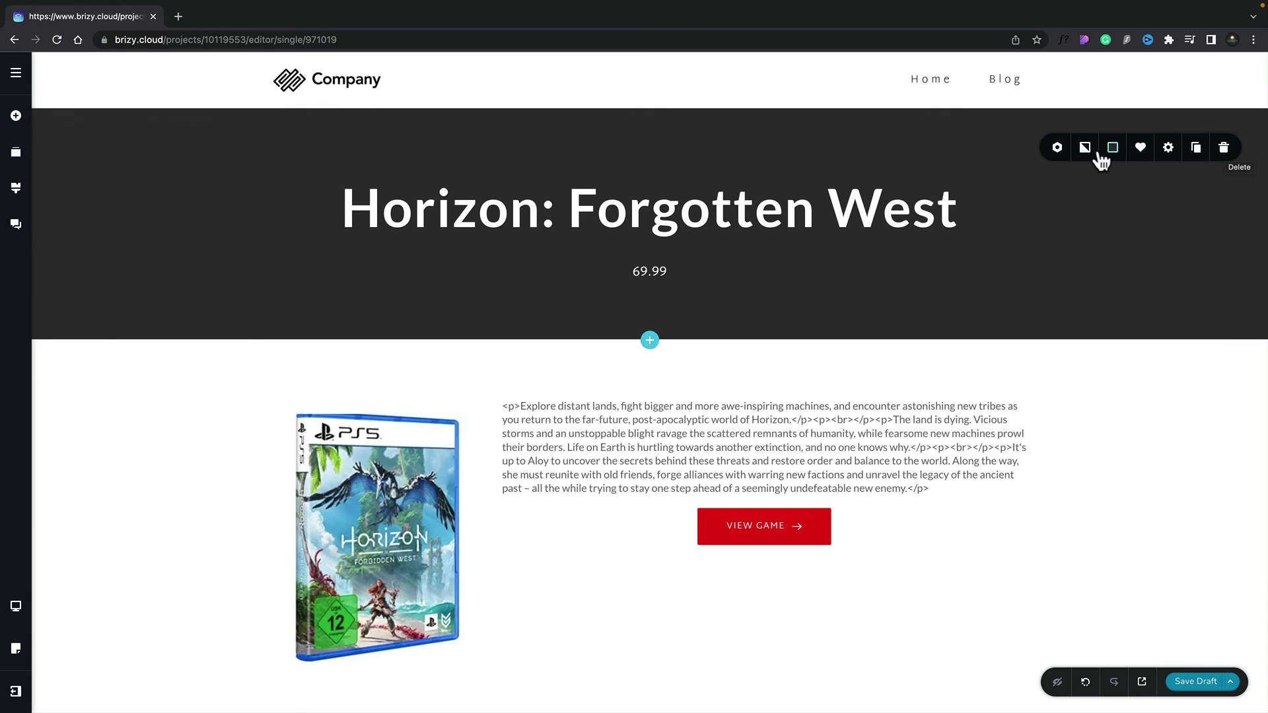
{"action": "left_click", "coordinate": [1057, 147]}
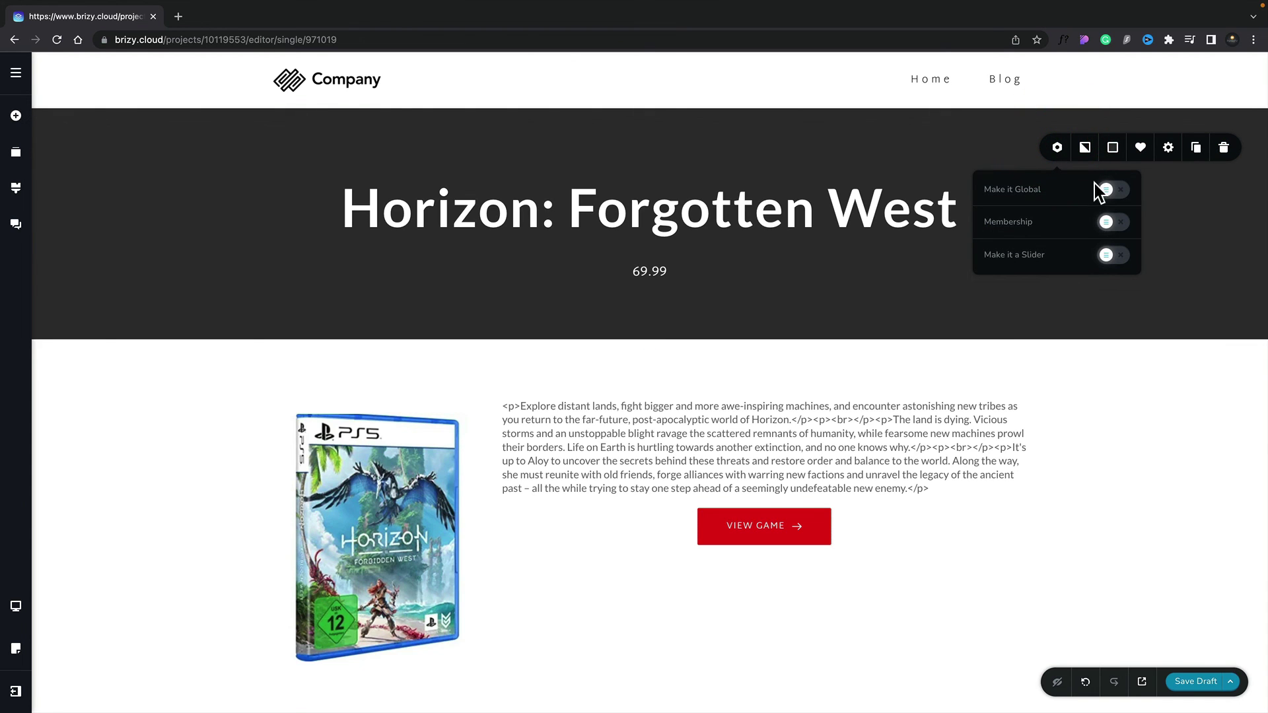
{"action": "left_click", "coordinate": [1114, 191]}
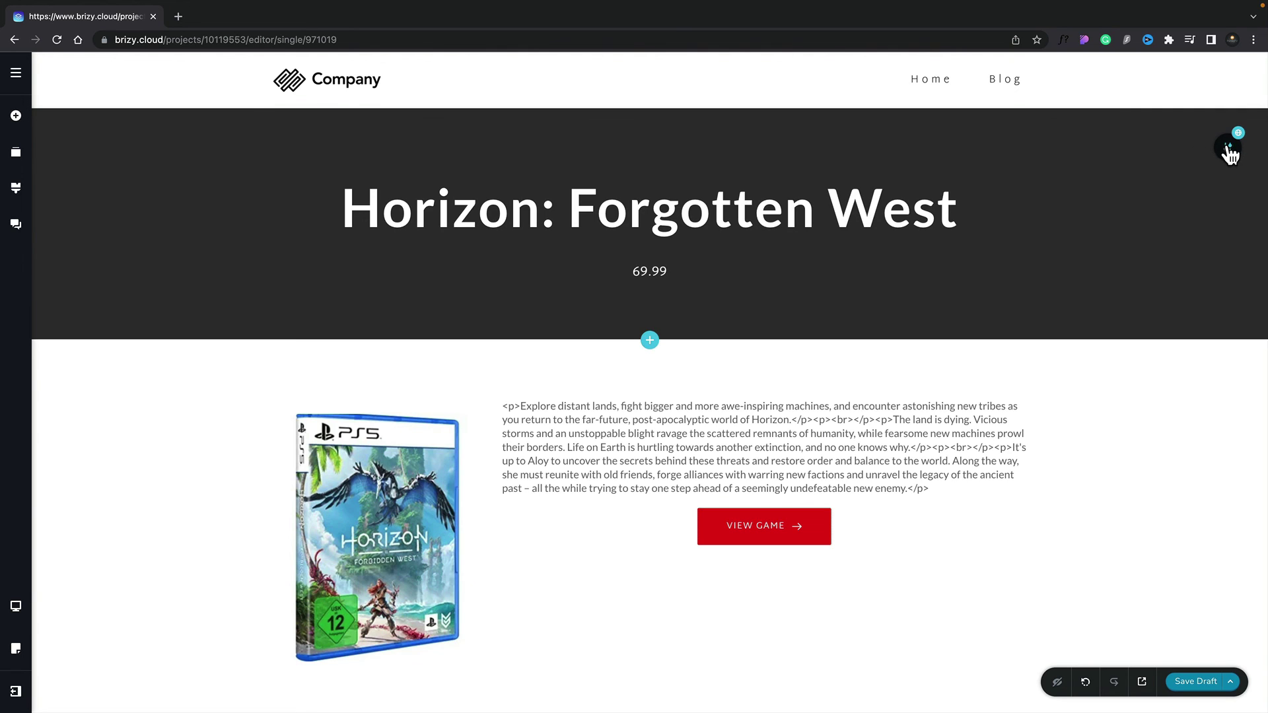
{"action": "left_click", "coordinate": [1227, 147]}
{"action": "left_click", "coordinate": [1085, 149]}
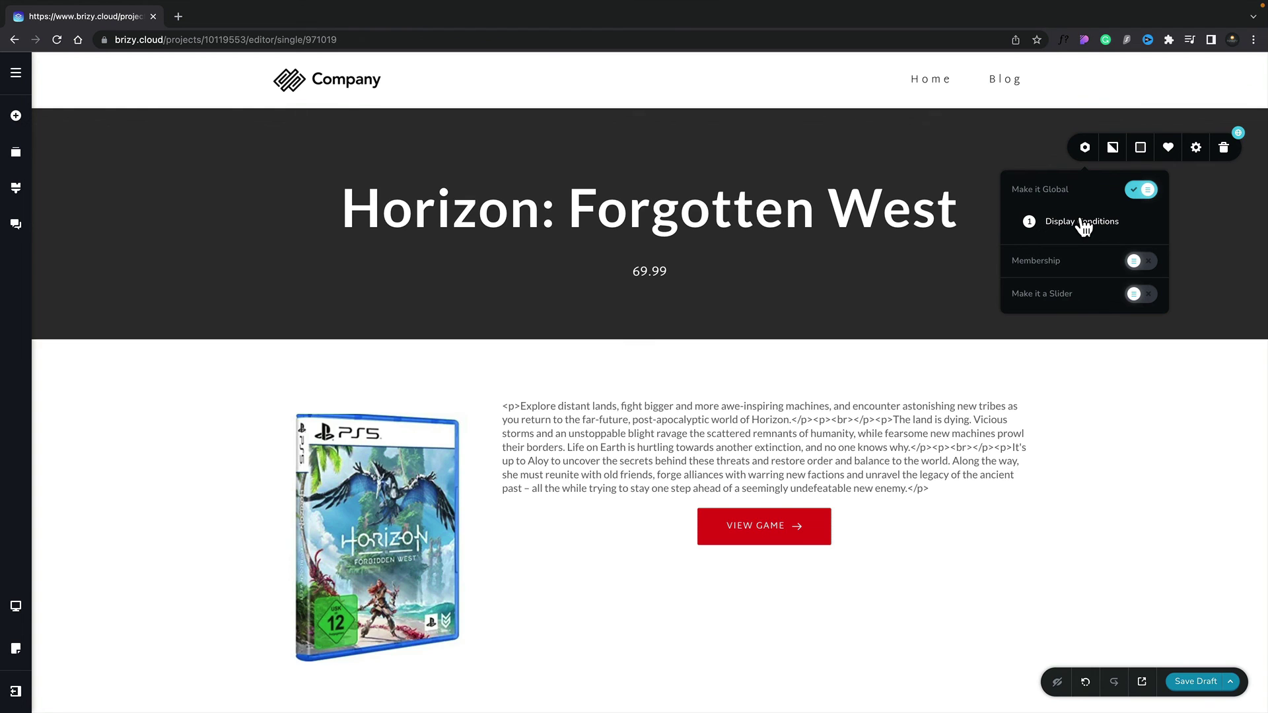
{"action": "left_click", "coordinate": [1083, 223]}
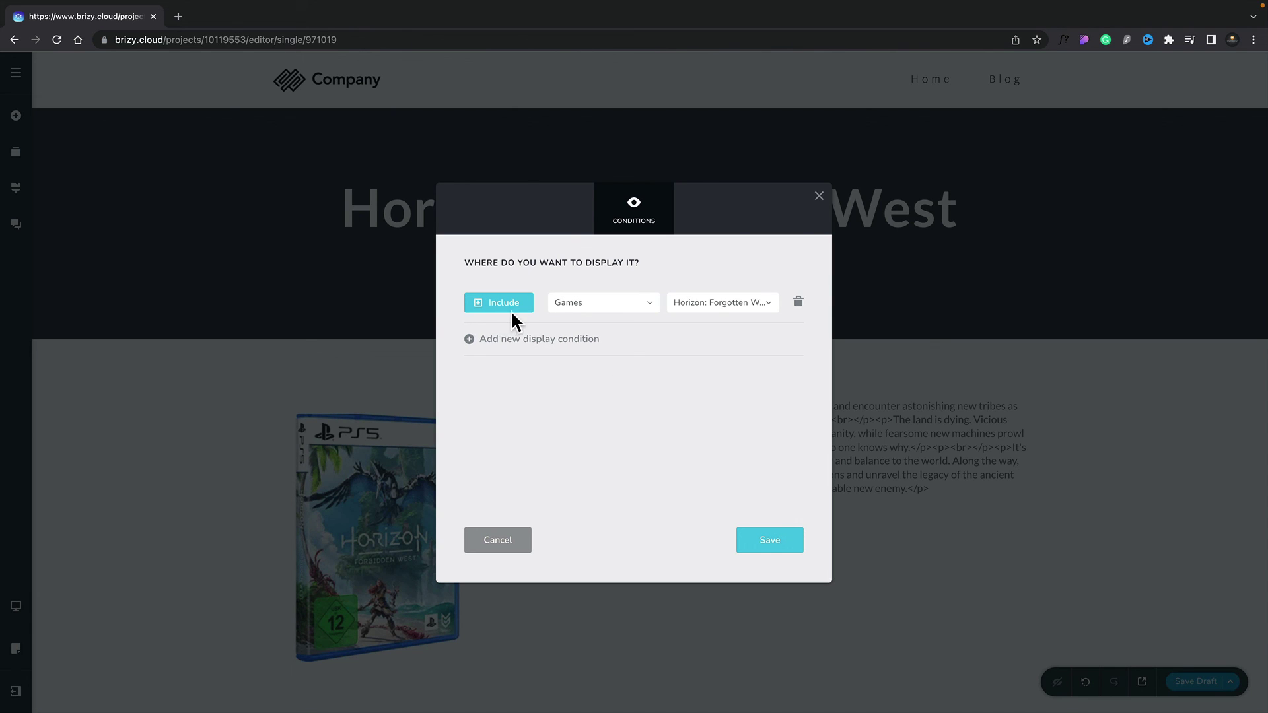
{"action": "left_click", "coordinate": [695, 307]}
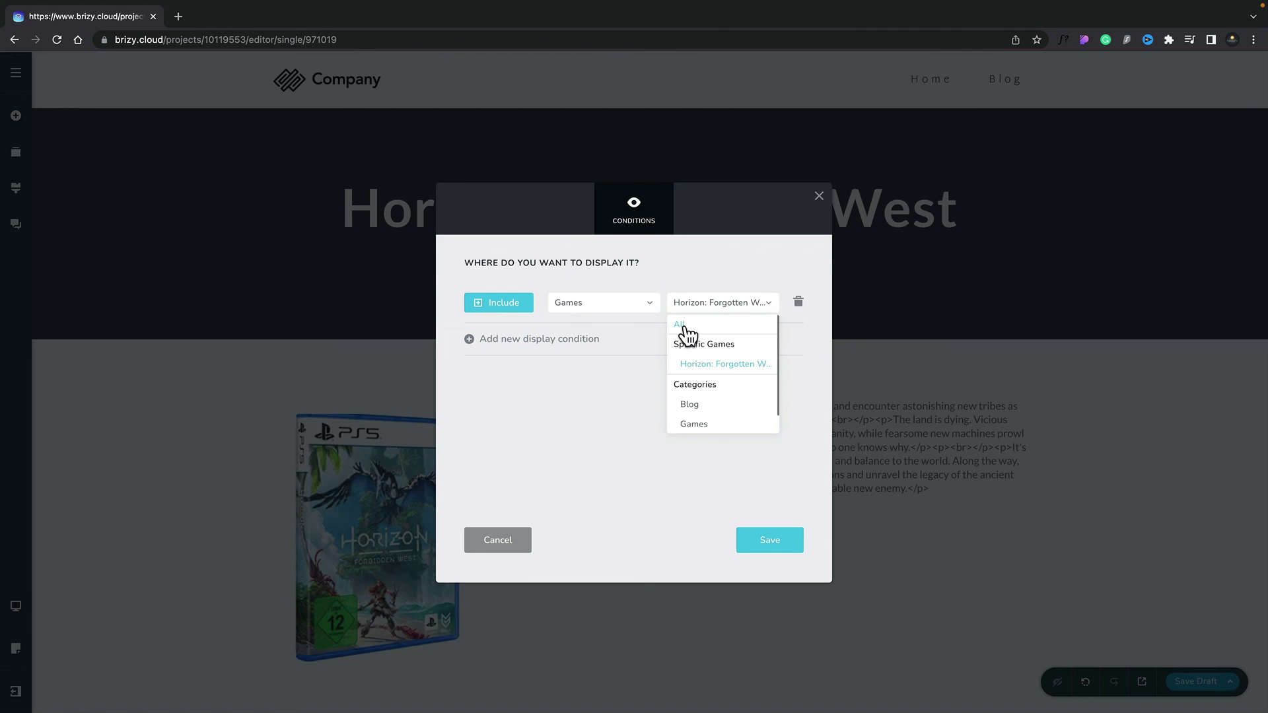
{"action": "left_click", "coordinate": [683, 324]}
{"action": "left_click", "coordinate": [774, 541]}
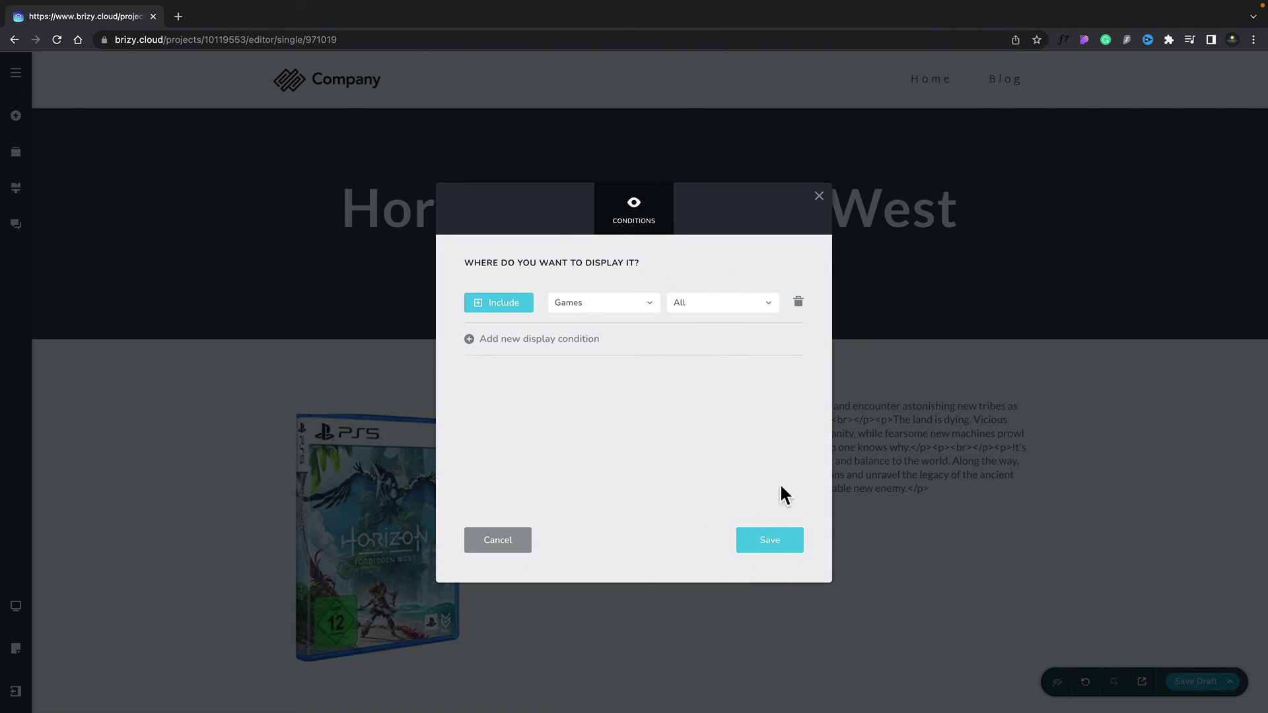
{"action": "left_click", "coordinate": [821, 198]}
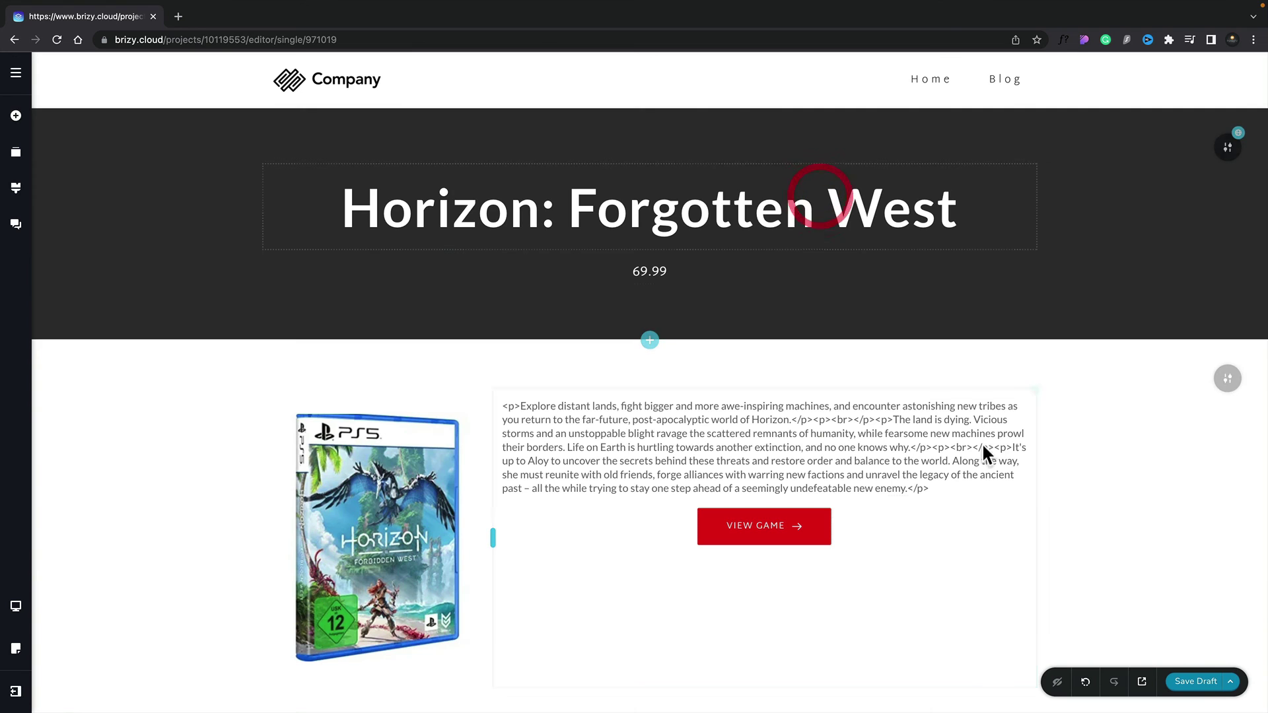
Step: Make the product details section global and save its display condition to include All Games
{"action": "left_click", "coordinate": [1230, 381]}
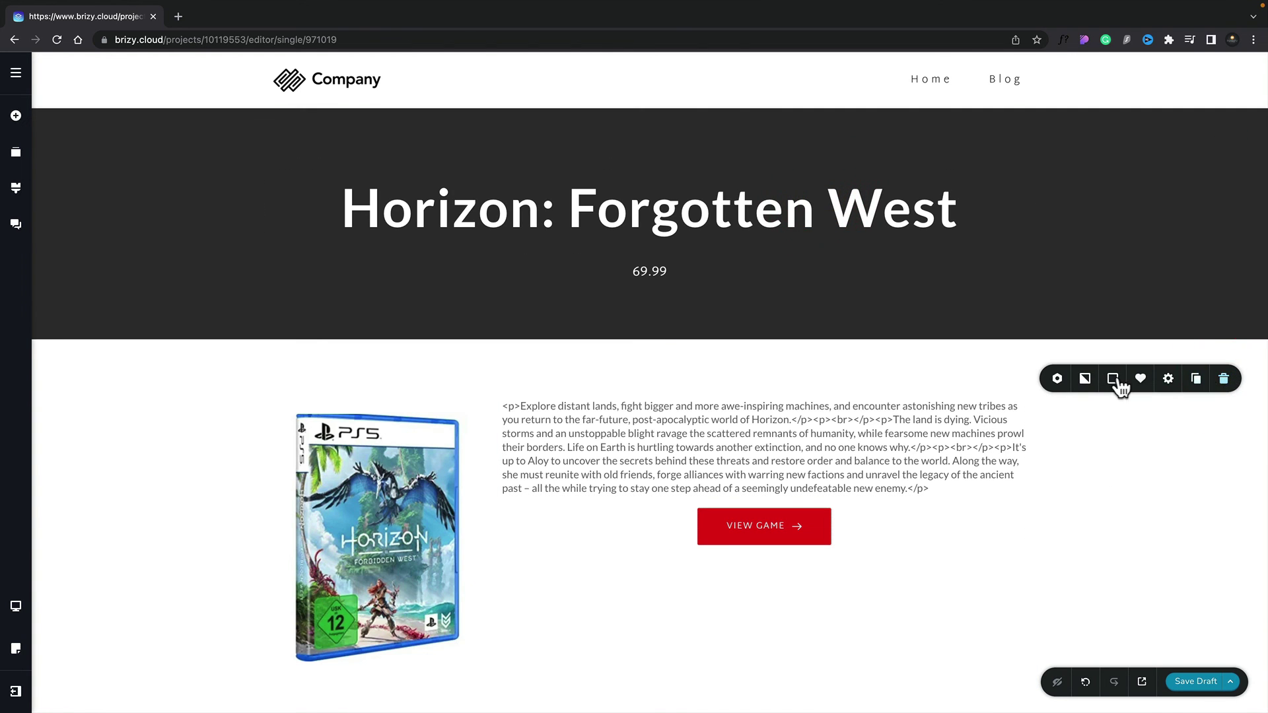
{"action": "left_click", "coordinate": [1057, 379]}
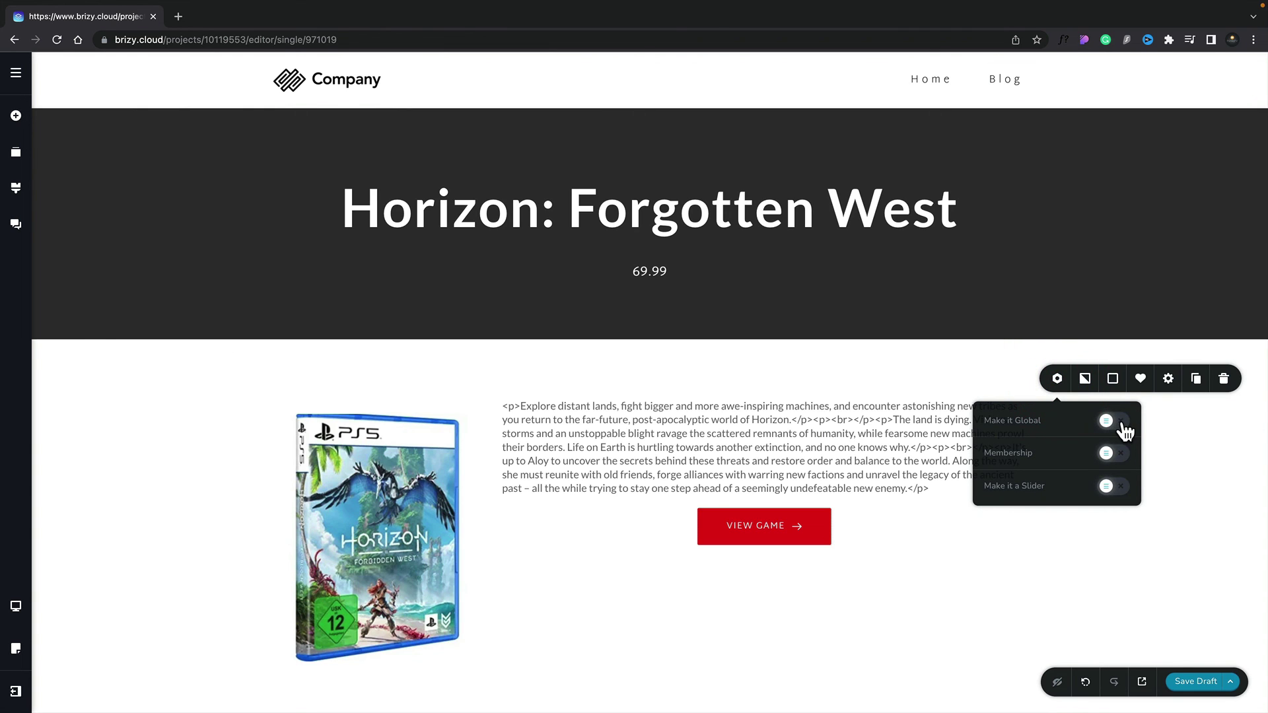
{"action": "left_click", "coordinate": [1118, 421]}
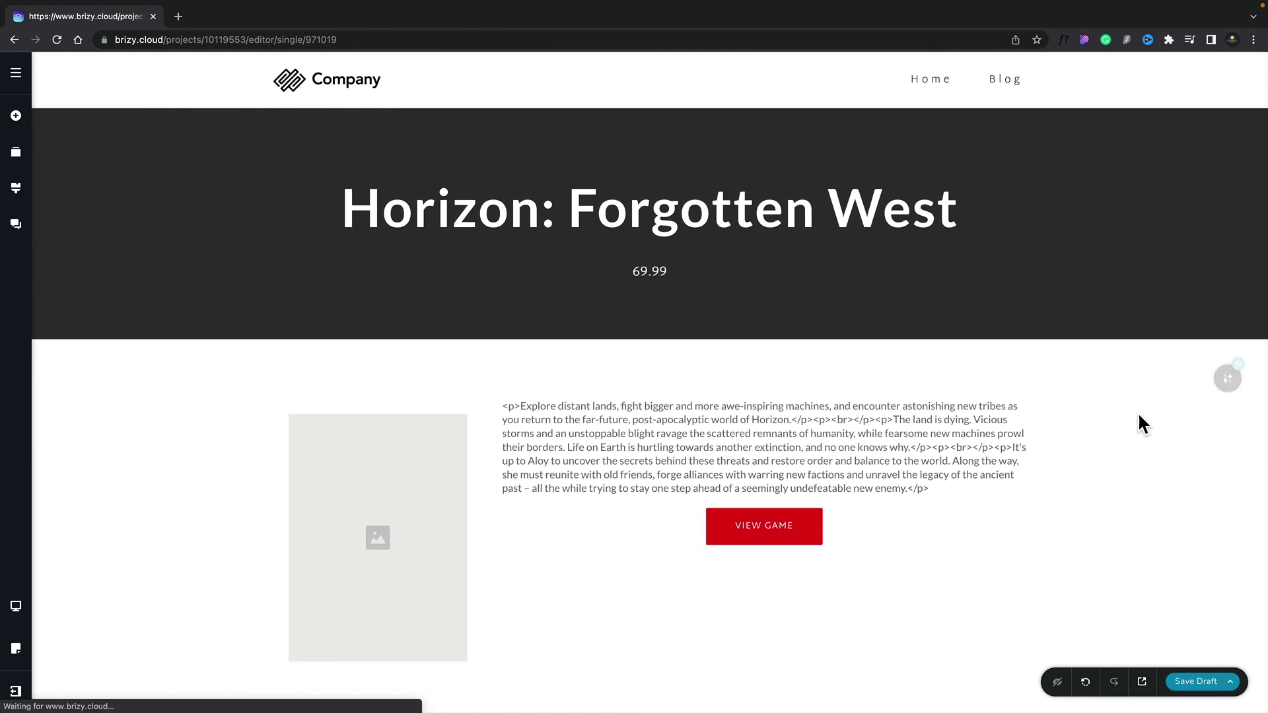
{"action": "left_click", "coordinate": [1227, 378]}
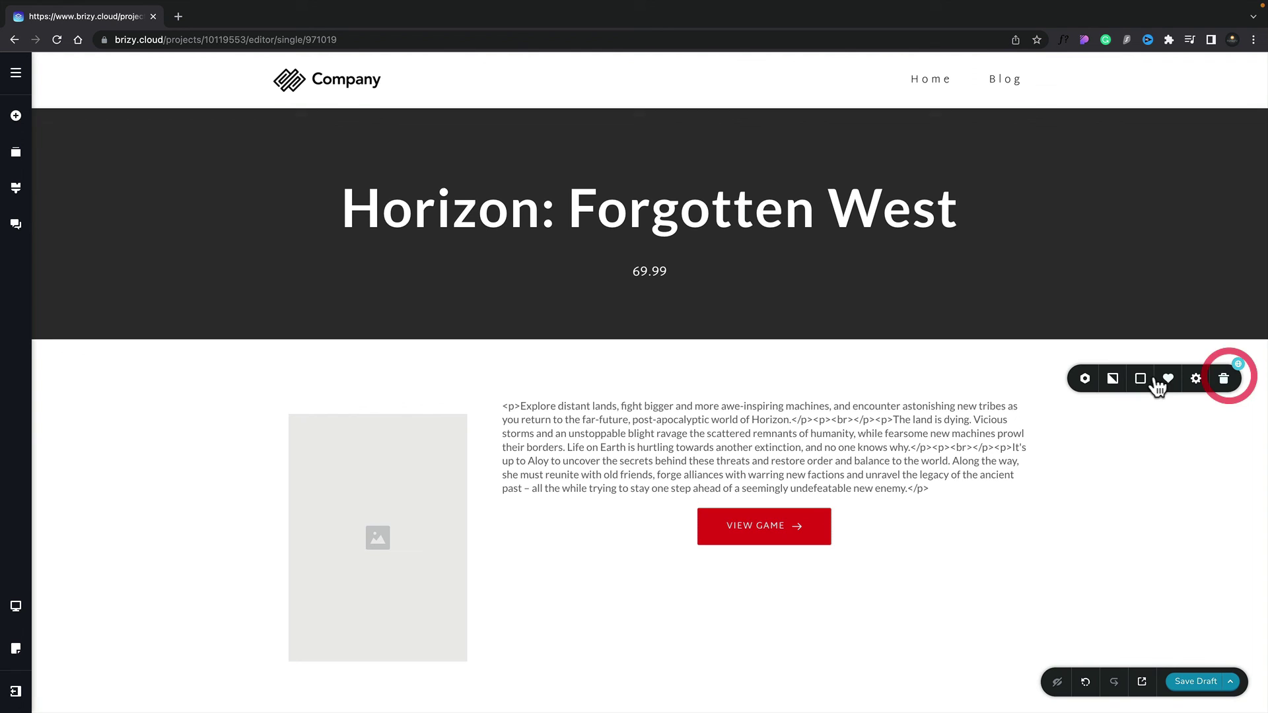
{"action": "left_click", "coordinate": [1088, 379]}
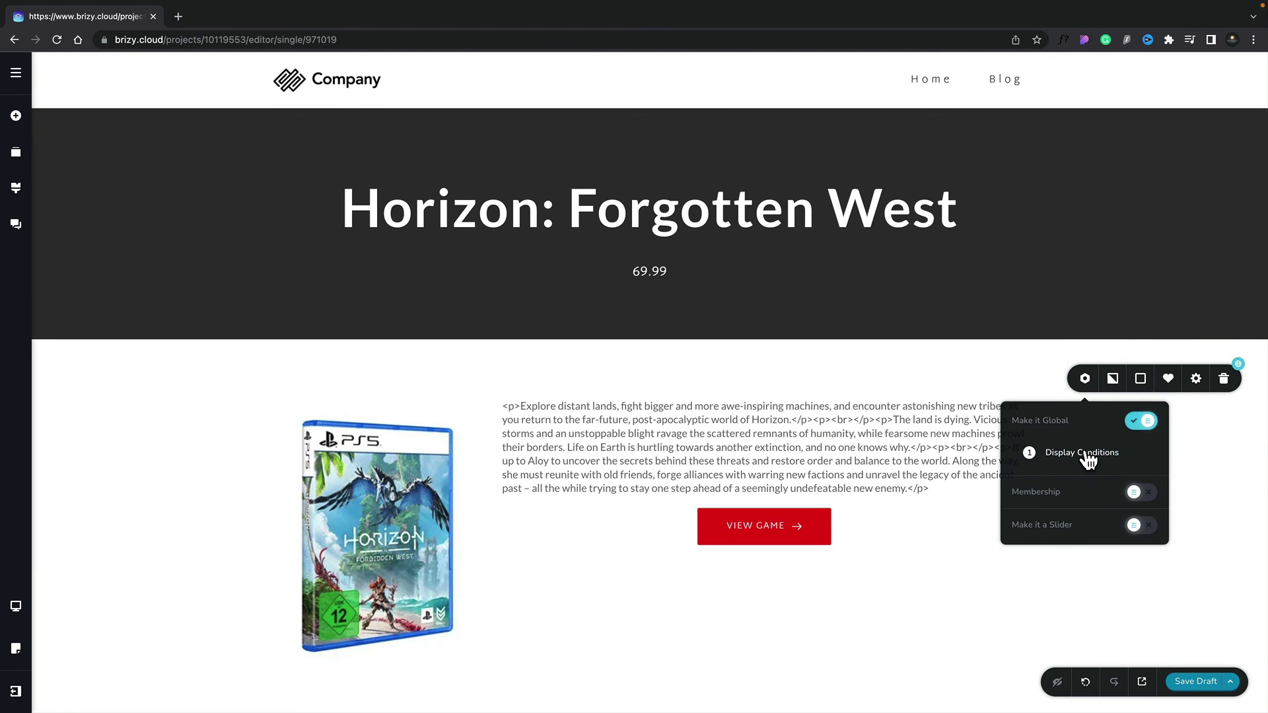
{"action": "left_click", "coordinate": [1084, 453]}
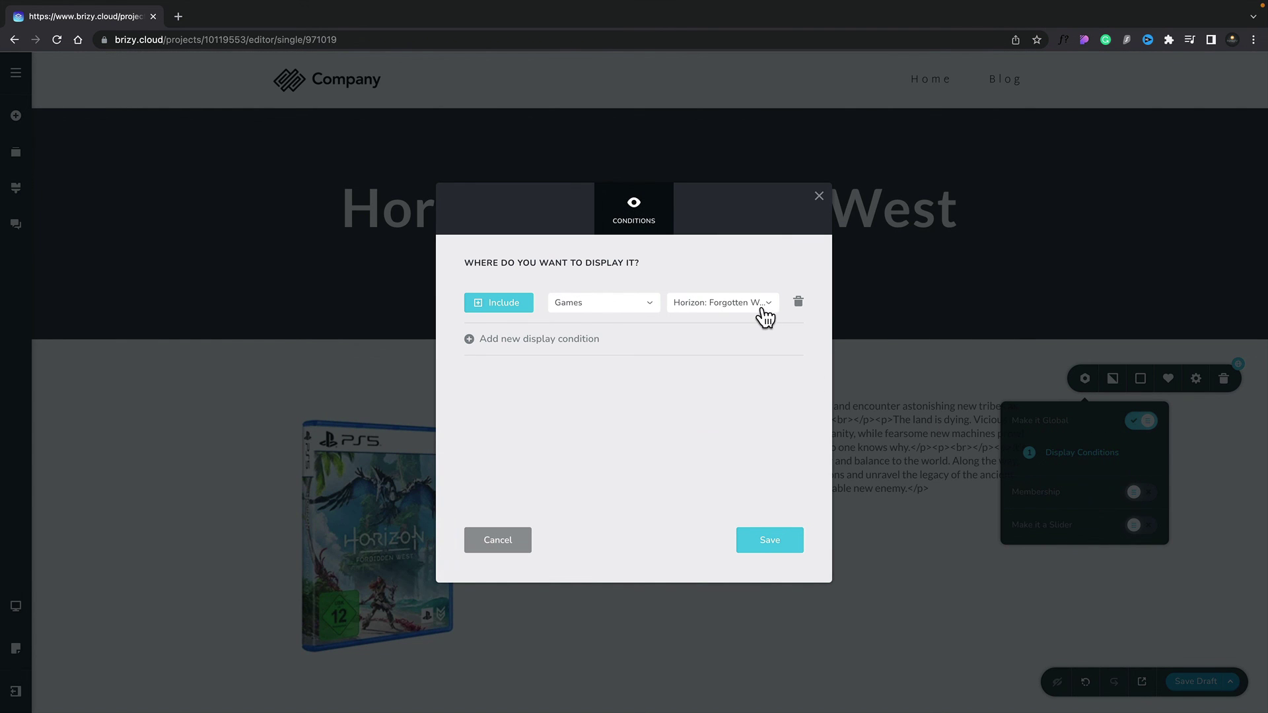
{"action": "left_click", "coordinate": [765, 302]}
{"action": "left_click", "coordinate": [735, 322]}
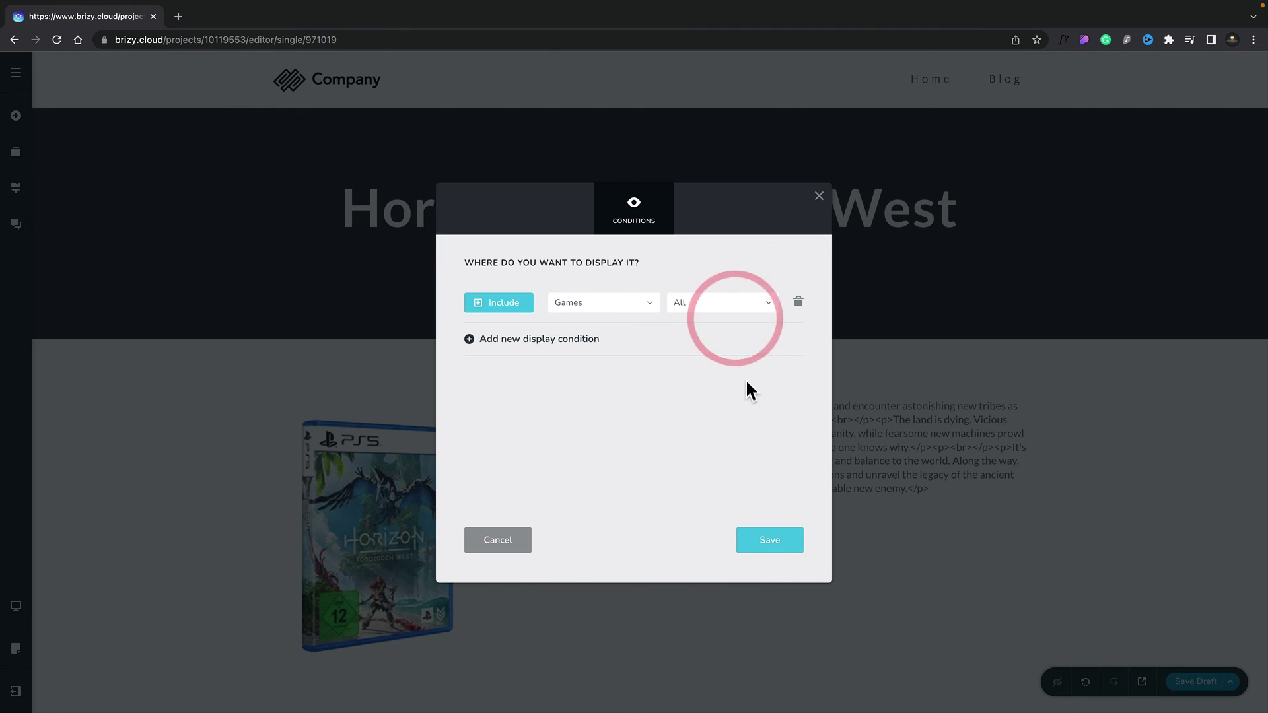
{"action": "left_click", "coordinate": [761, 540]}
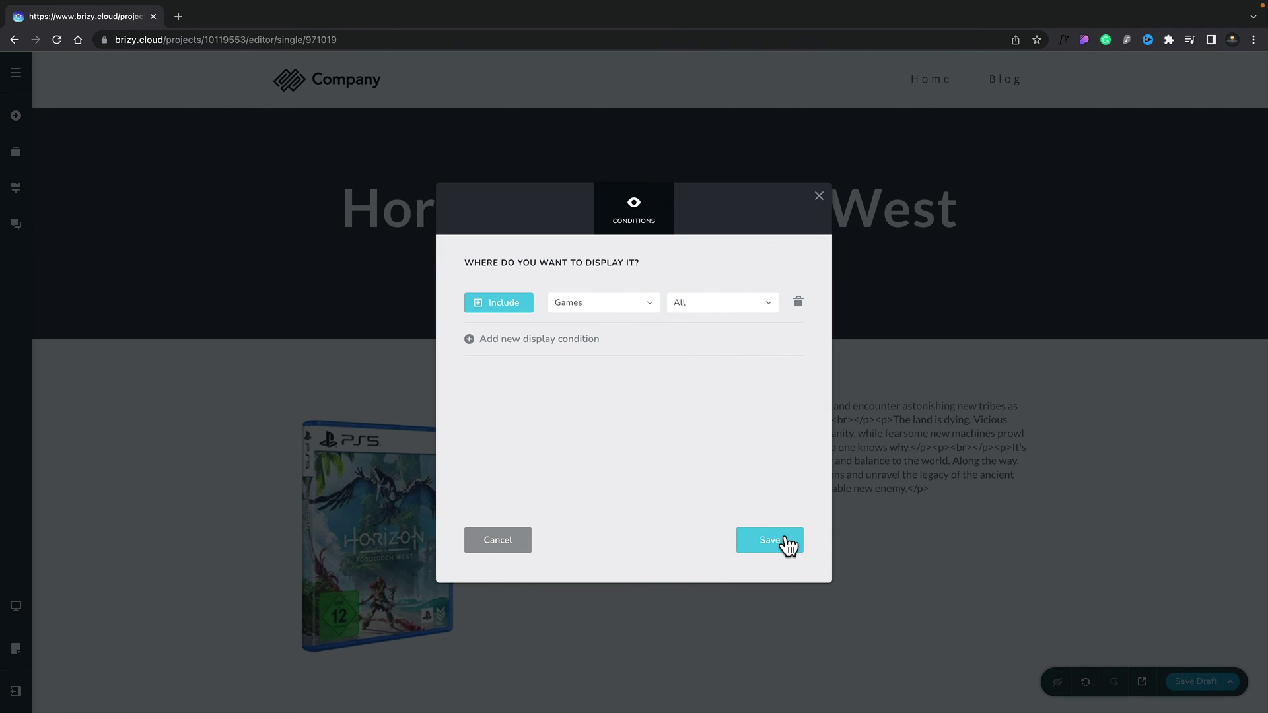
{"action": "left_click", "coordinate": [818, 196]}
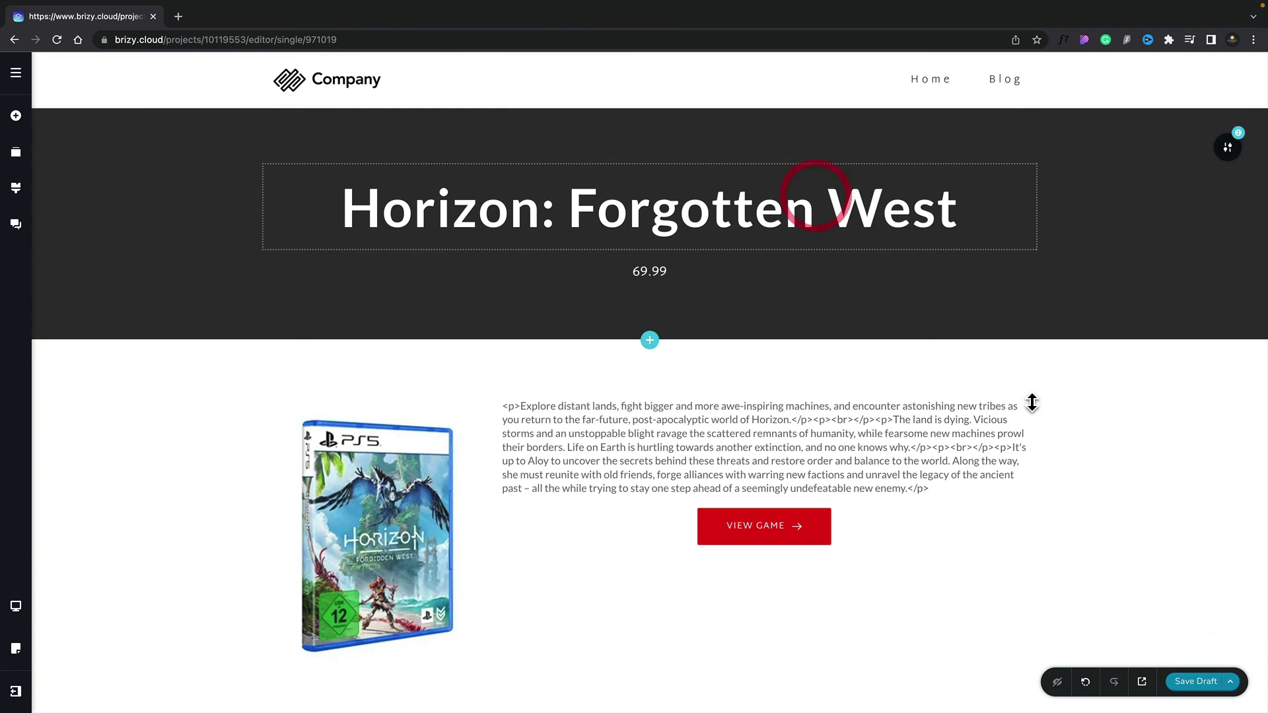
Step: Save the draft of the game page and publish it
{"action": "left_click", "coordinate": [1193, 684]}
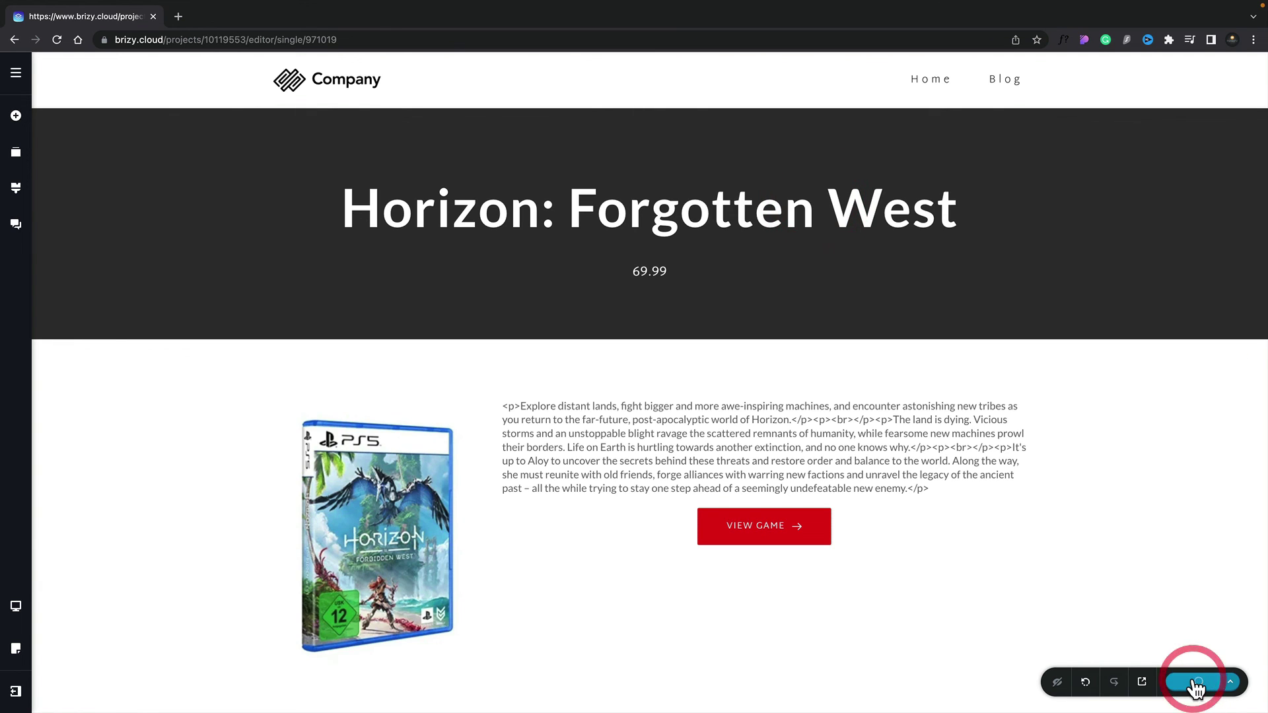
{"action": "left_click", "coordinate": [1229, 687]}
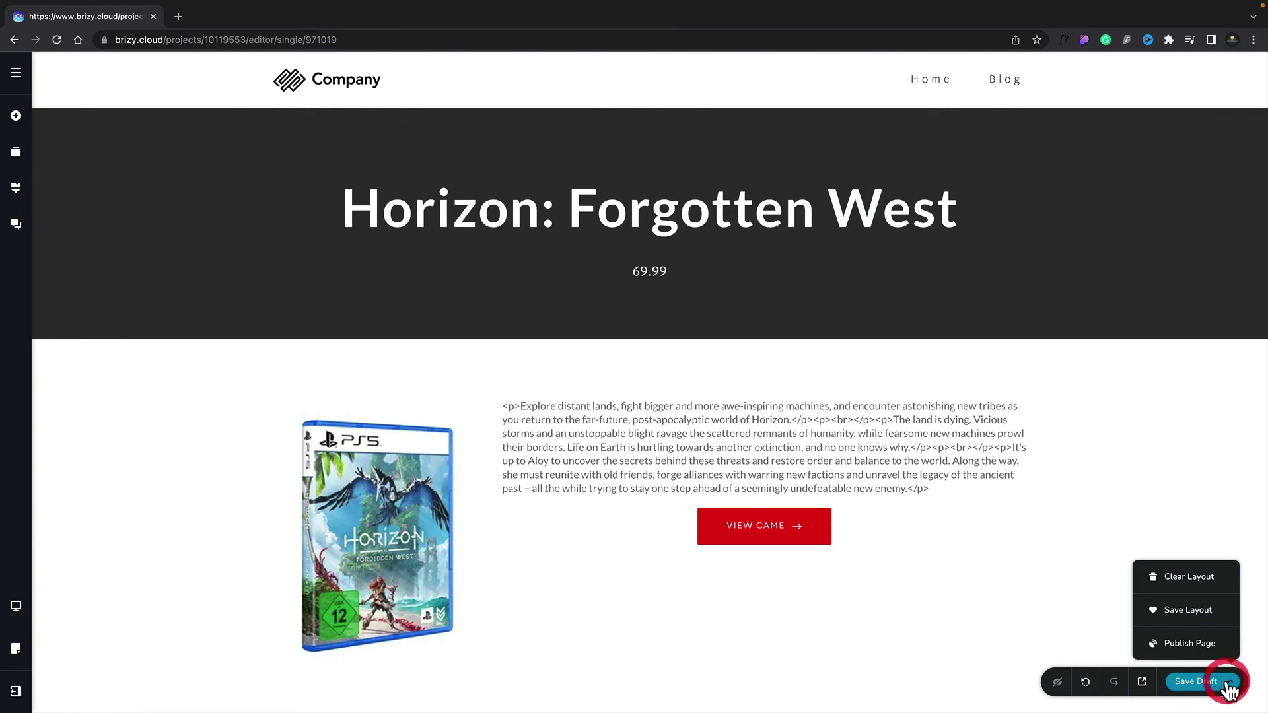
{"action": "left_click", "coordinate": [1189, 643]}
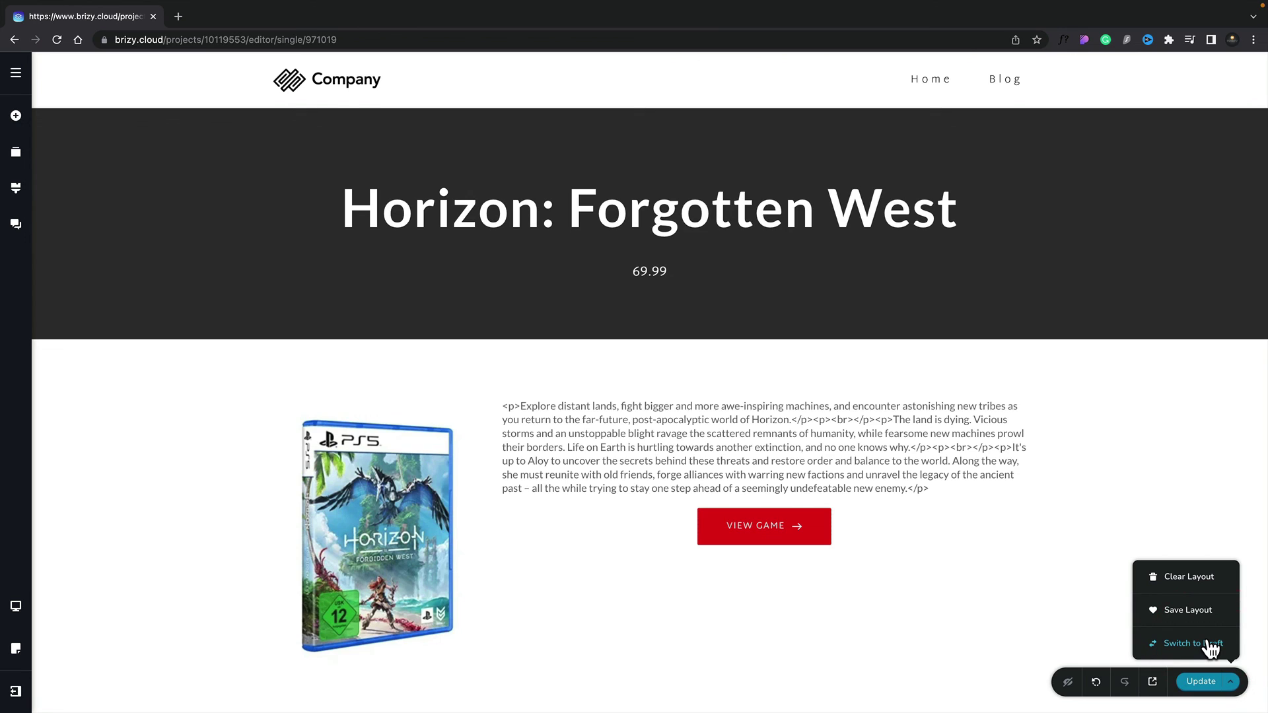